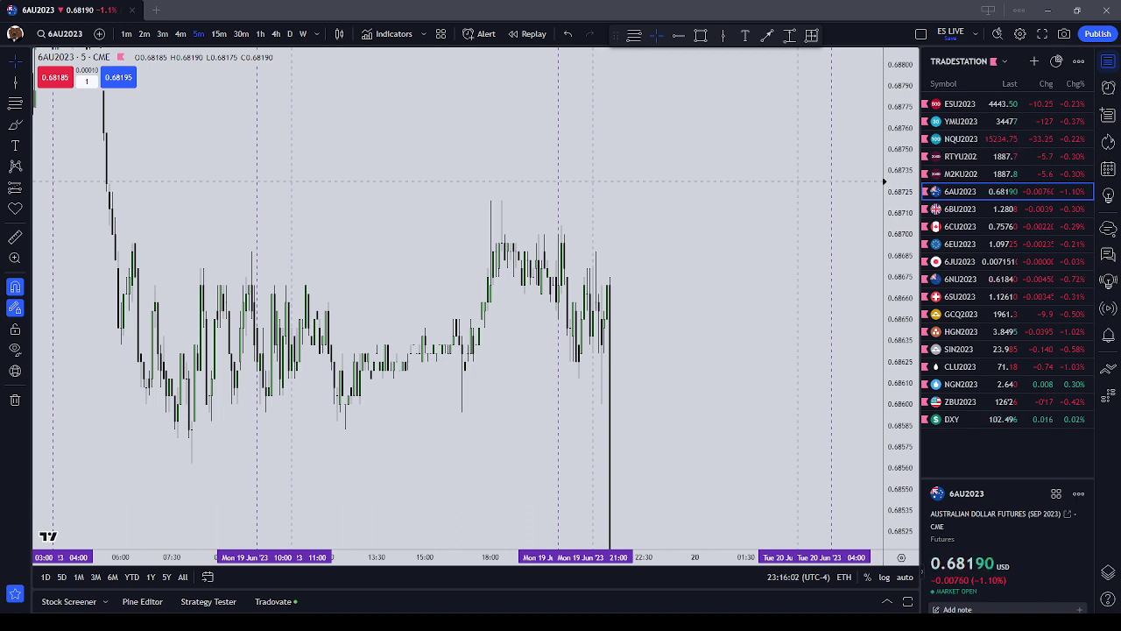
# Step: Examine the 5-minute 6AU2023 price action between the 19 June session markers and the latest candles
pyautogui.scroll(-1, 764, 315)
pyautogui.moveTo(918, 206); pyautogui.dragTo(905, 398)
pyautogui.scroll(2, 648, 341)
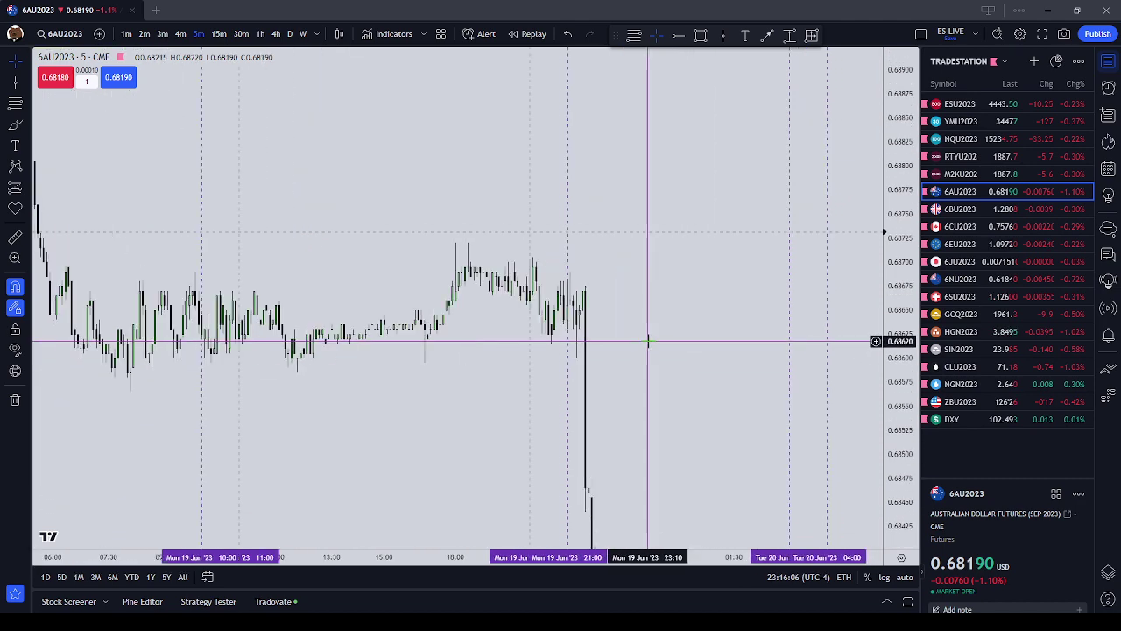
pyautogui.scroll(-1, 806, 276)
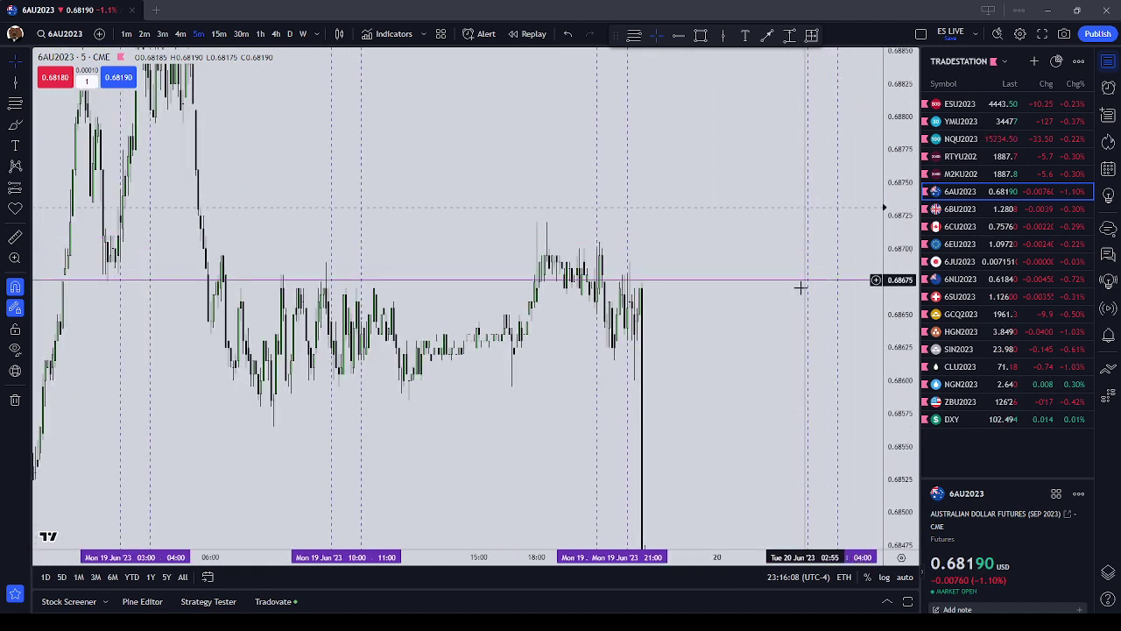
pyautogui.moveTo(764, 298); pyautogui.dragTo(758, 259)
pyautogui.moveTo(901, 234); pyautogui.dragTo(918, 315)
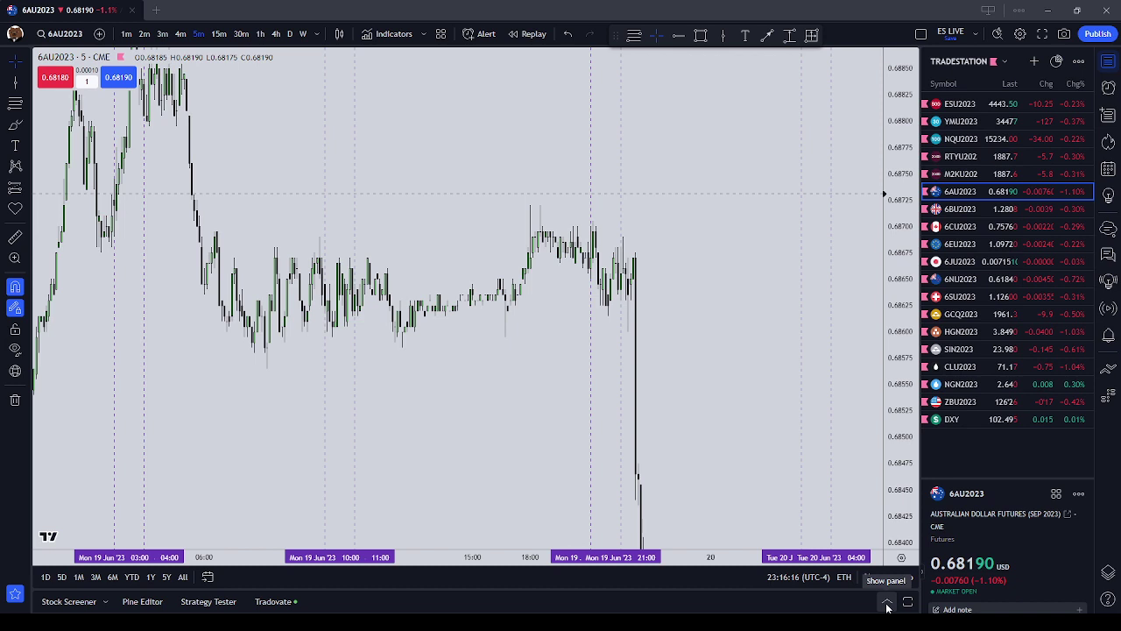
pyautogui.scroll(1, 812, 407)
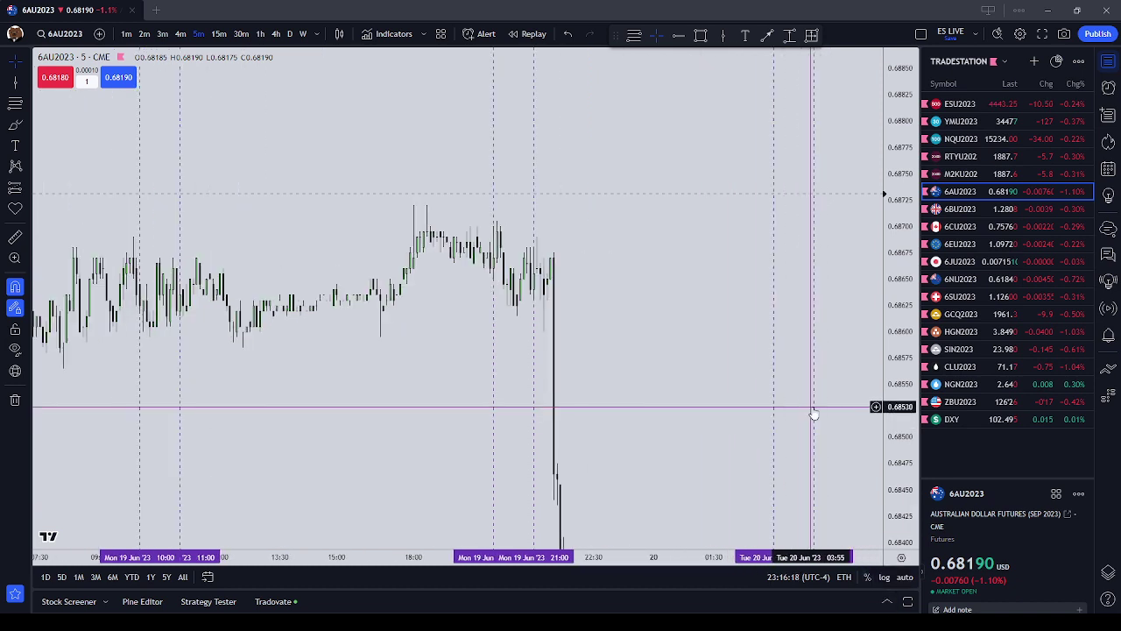
pyautogui.moveTo(892, 383); pyautogui.dragTo(892, 236)
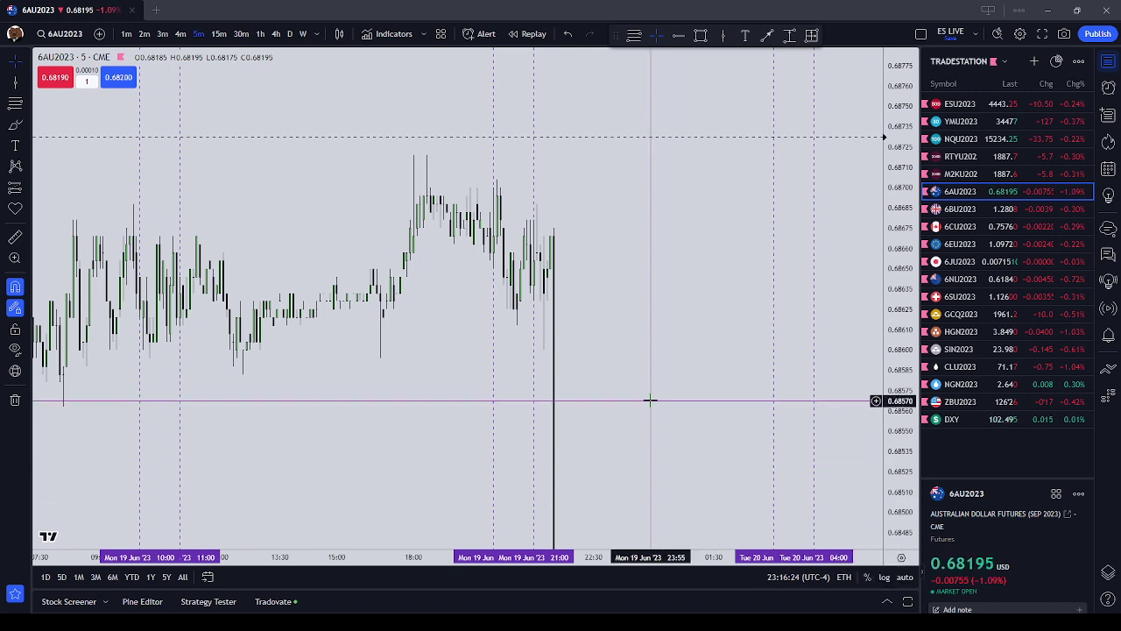
pyautogui.scroll(-1, 696, 283)
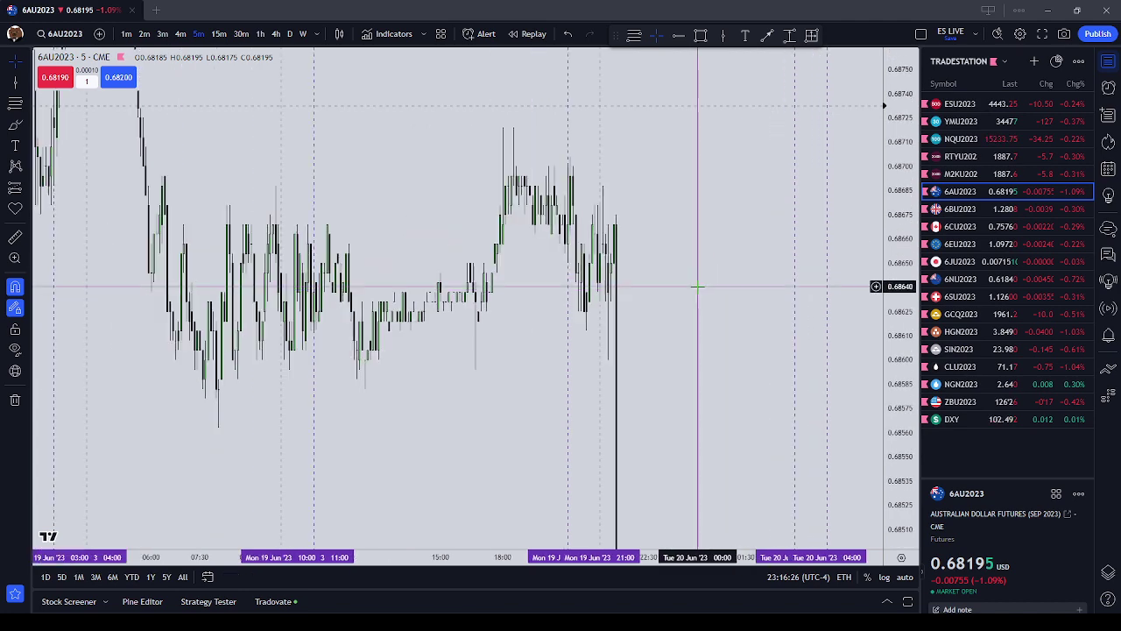
pyautogui.moveTo(724, 276); pyautogui.dragTo(745, 325)
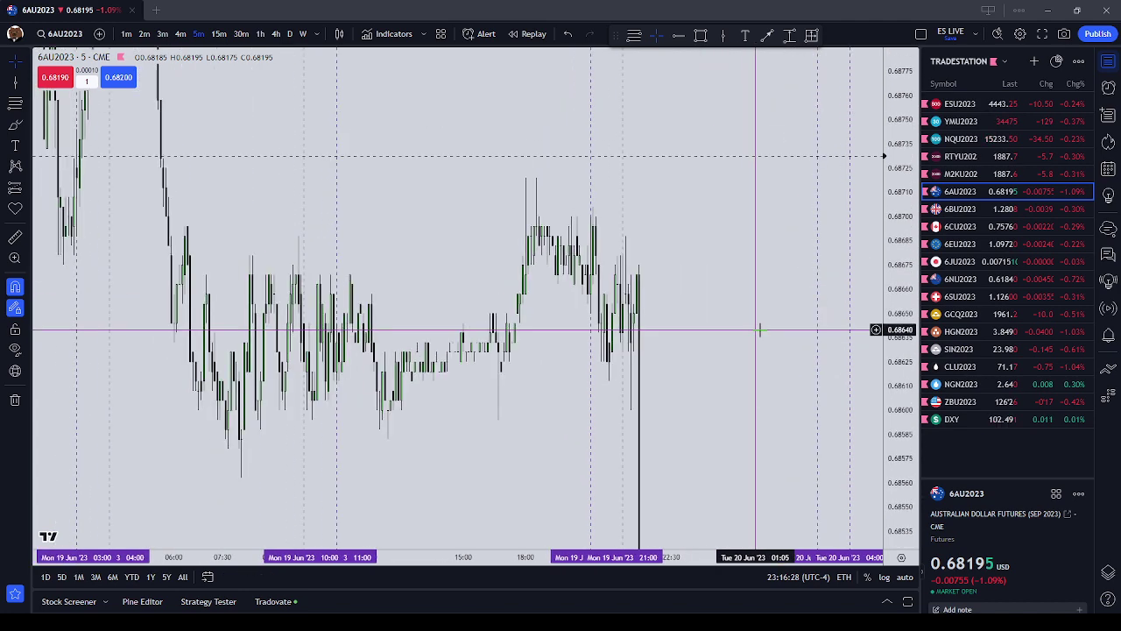
# Step: Examine the 19 June evening candles around the 20:00 to 21:00 window more closely
pyautogui.scroll(3, 806, 336)
pyautogui.moveTo(906, 322); pyautogui.dragTo(905, 235)
pyautogui.scroll(-3, 640, 313)
pyautogui.scroll(2, 681, 321)
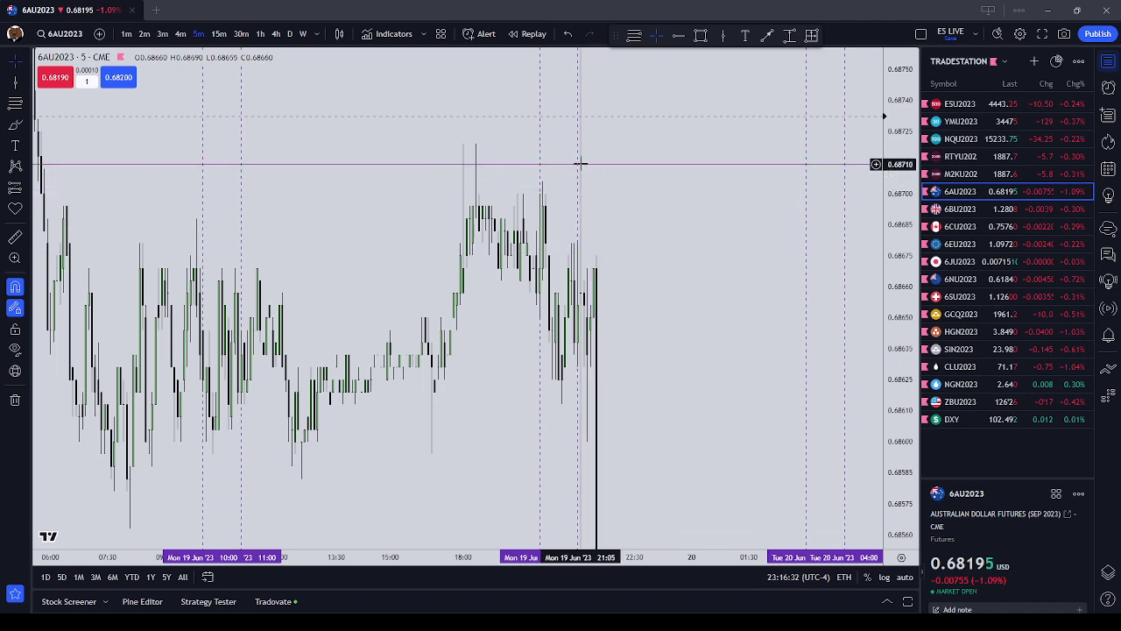
pyautogui.scroll(-1, 695, 188)
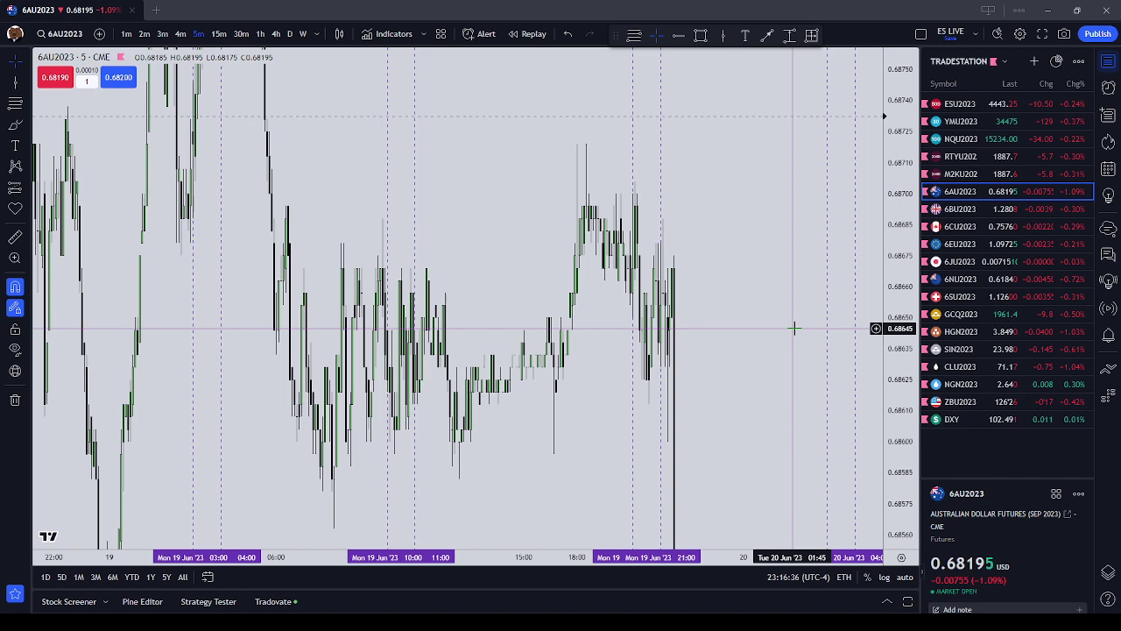
pyautogui.scroll(2, 776, 328)
pyautogui.moveTo(721, 238); pyautogui.dragTo(783, 260)
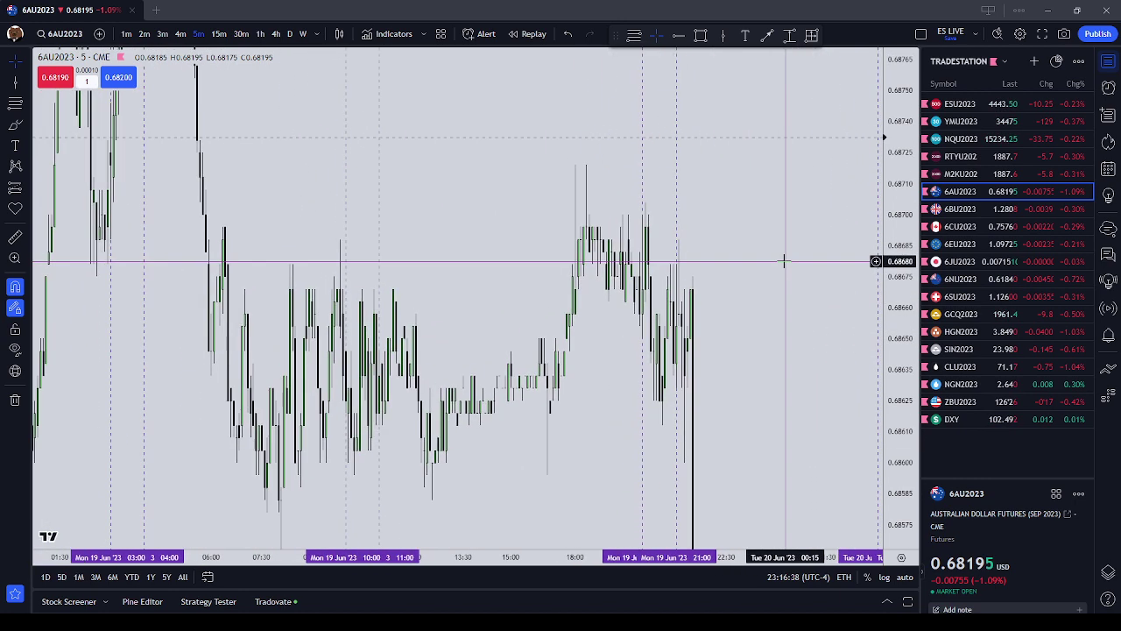
pyautogui.scroll(2, 783, 261)
pyautogui.moveTo(905, 232); pyautogui.dragTo(913, 304)
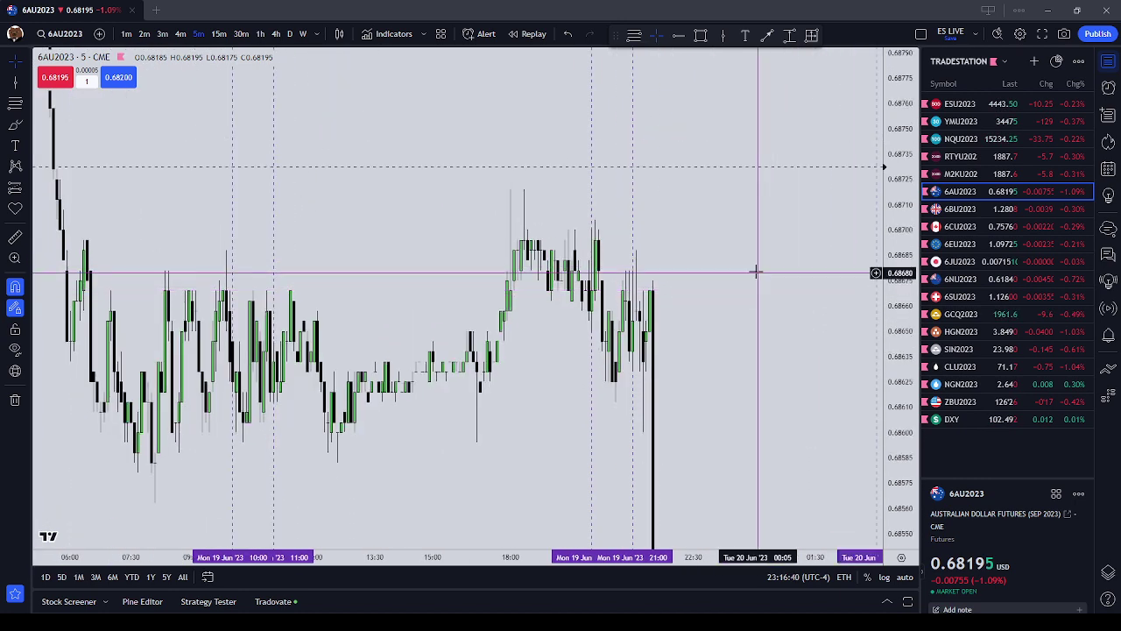
pyautogui.scroll(1, 752, 268)
pyautogui.moveTo(755, 300); pyautogui.dragTo(710, 289)
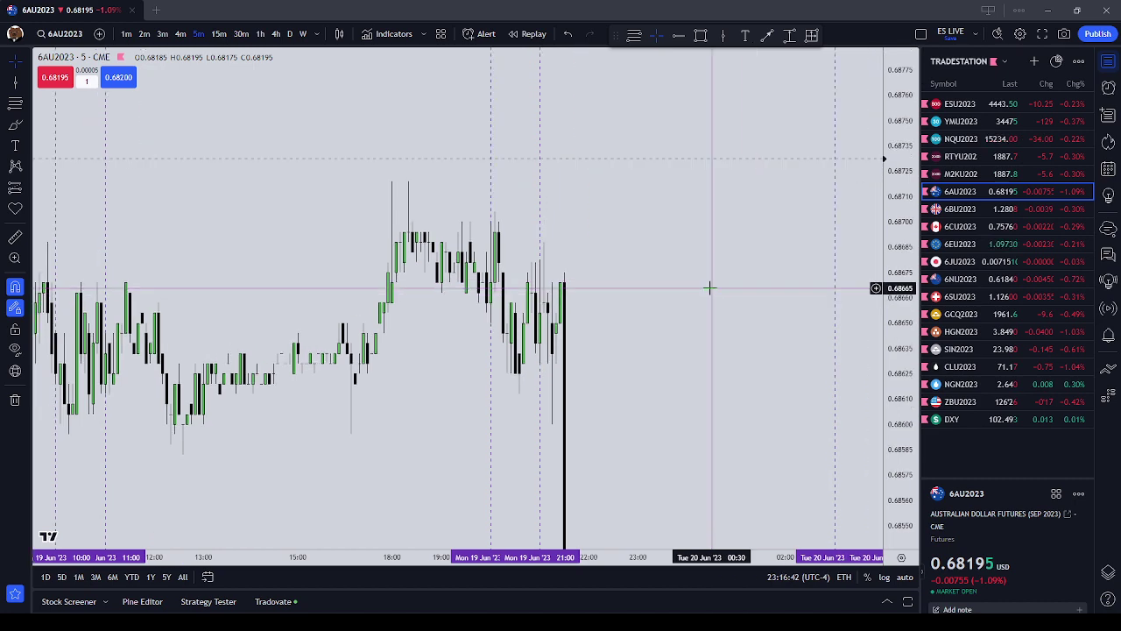
pyautogui.hotkey('alt', 'h')
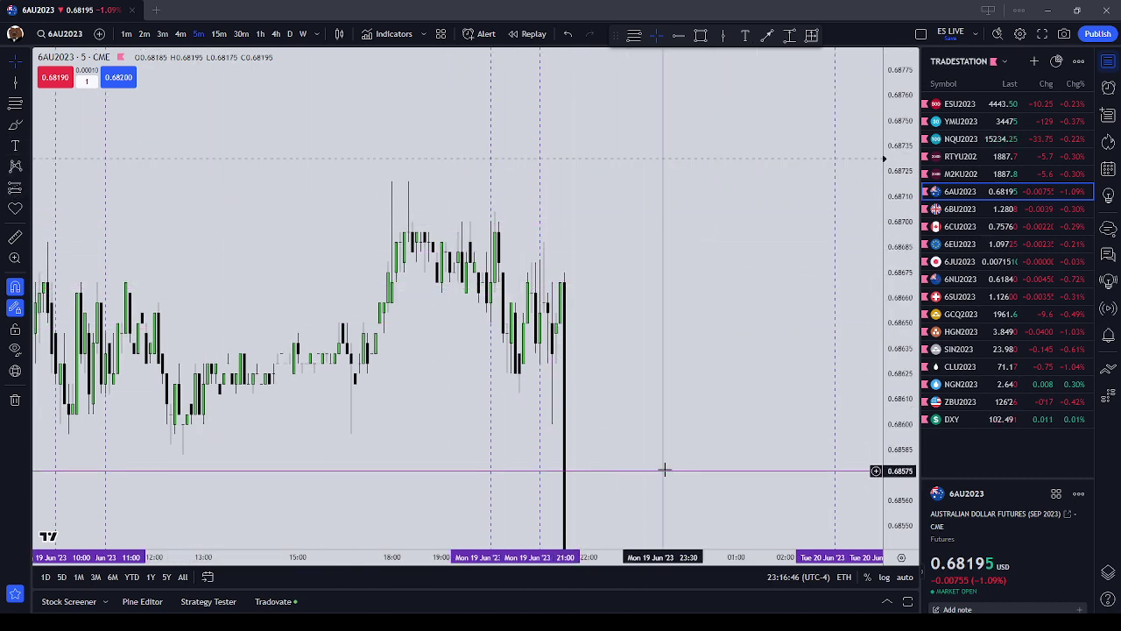
# Step: Review the marked session windows on the chart from 18 June through the 19 June evening
pyautogui.moveTo(631, 487); pyautogui.dragTo(609, 457)
pyautogui.moveTo(673, 432); pyautogui.dragTo(437, 426)
pyautogui.scroll(-3, 613, 429)
pyautogui.moveTo(653, 451); pyautogui.dragTo(328, 440)
pyautogui.scroll(-4, 421, 449)
pyautogui.moveTo(455, 450); pyautogui.dragTo(672, 444)
pyautogui.scroll(4, 477, 378)
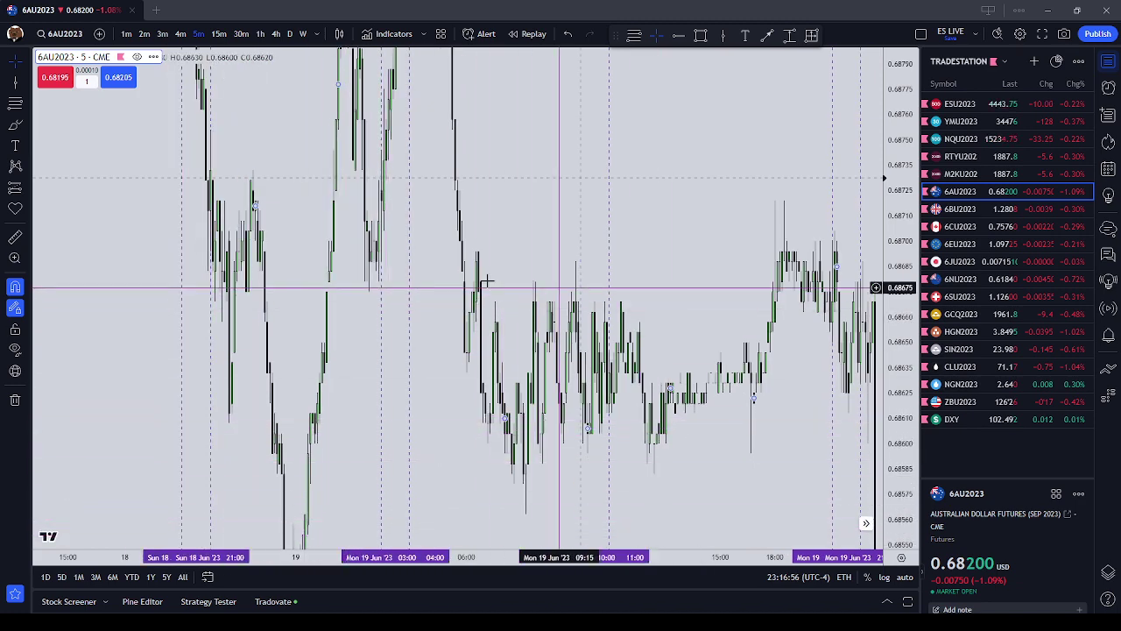
pyautogui.moveTo(644, 283); pyautogui.dragTo(613, 292)
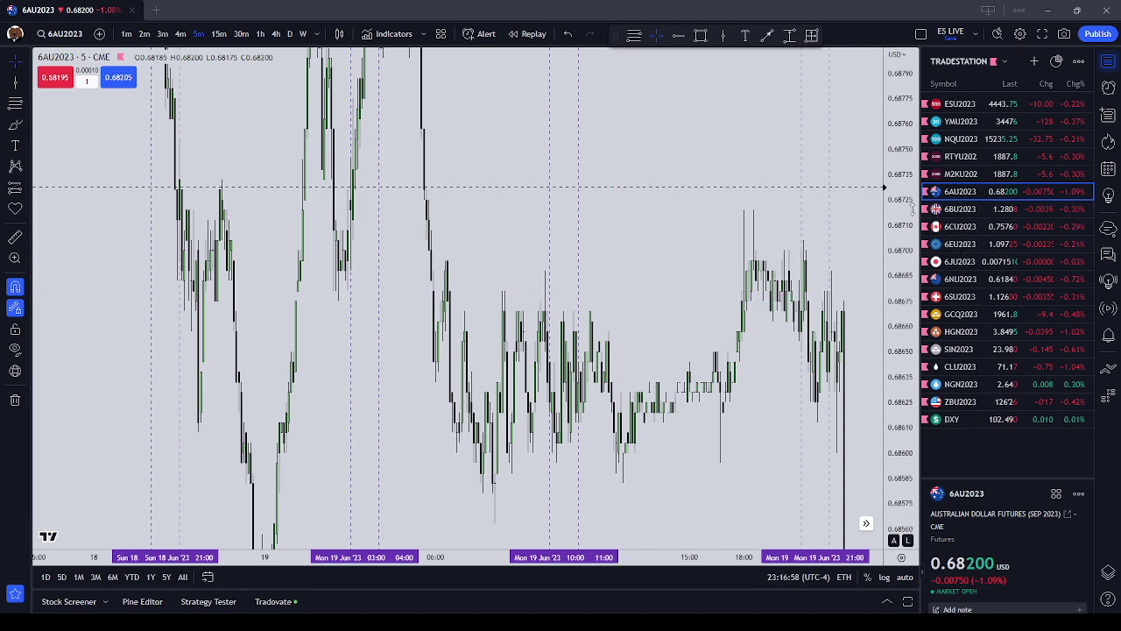
pyautogui.hscroll(6, 736, 408)
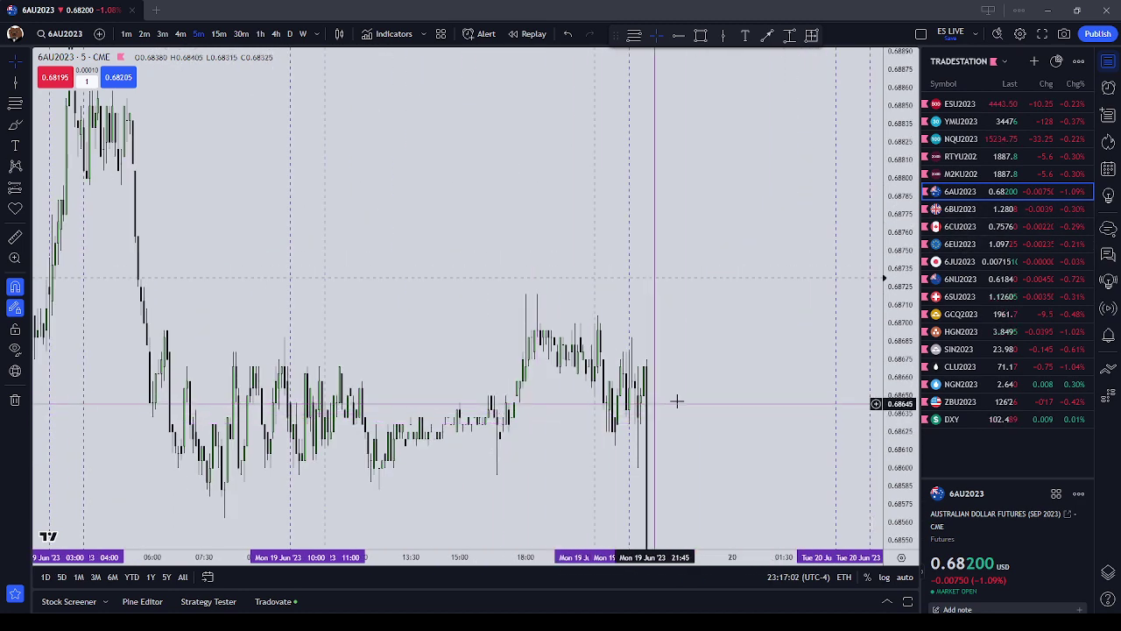
pyautogui.scroll(3, 696, 386)
pyautogui.moveTo(699, 385); pyautogui.dragTo(751, 354)
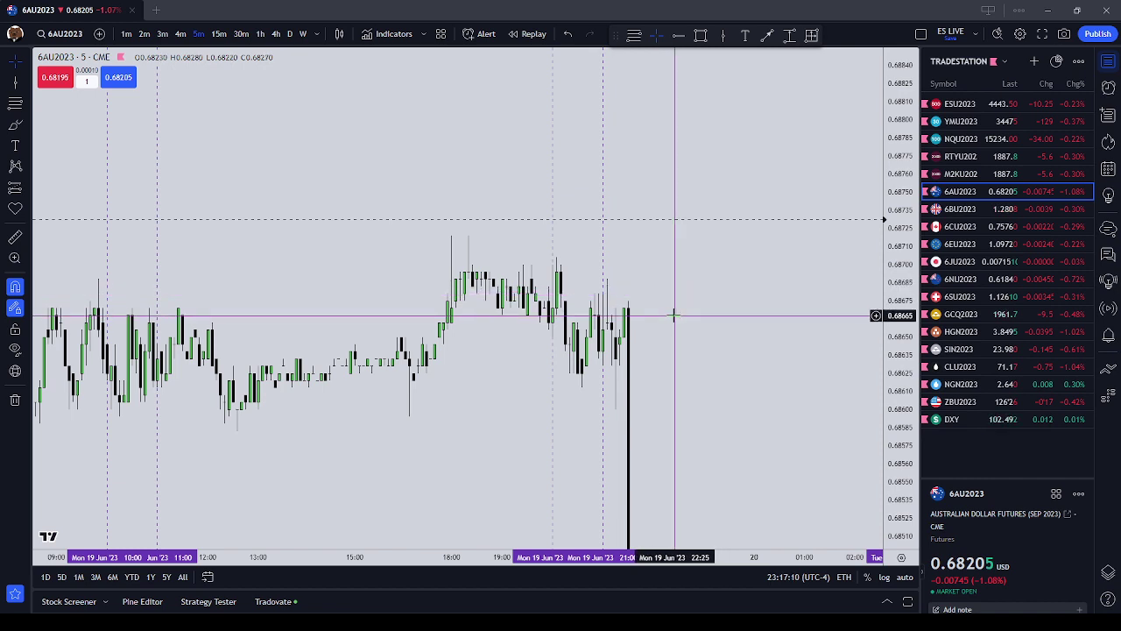
# Step: Check which time zone the chart uses and inspect the marked 20:00 to 21:00 window on 19 June
pyautogui.click(829, 580)
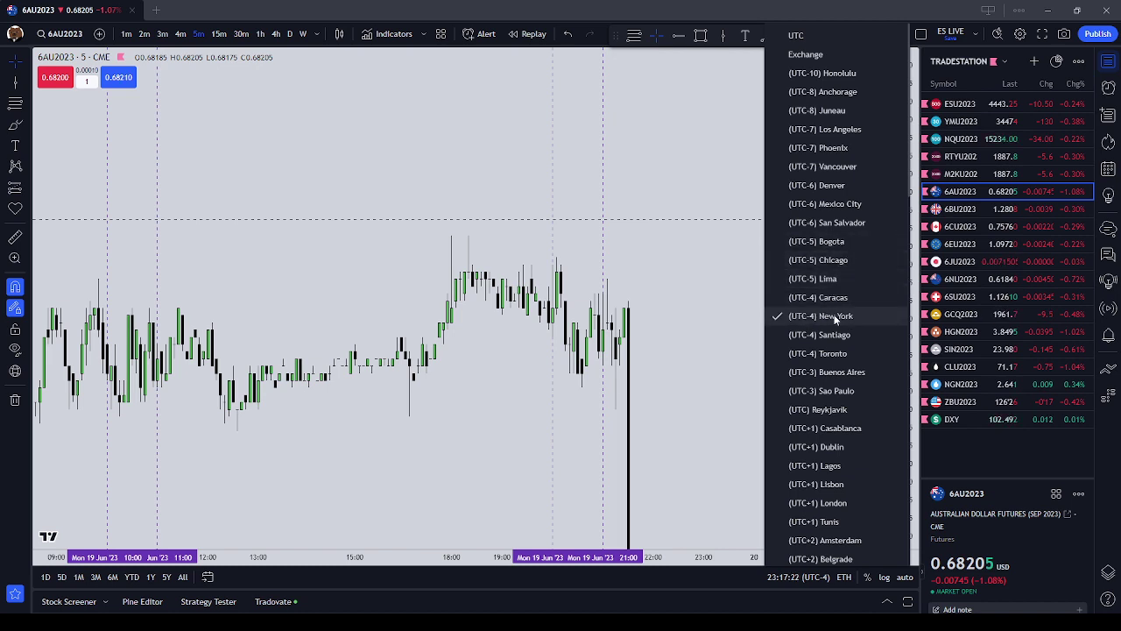
pyautogui.click(710, 298)
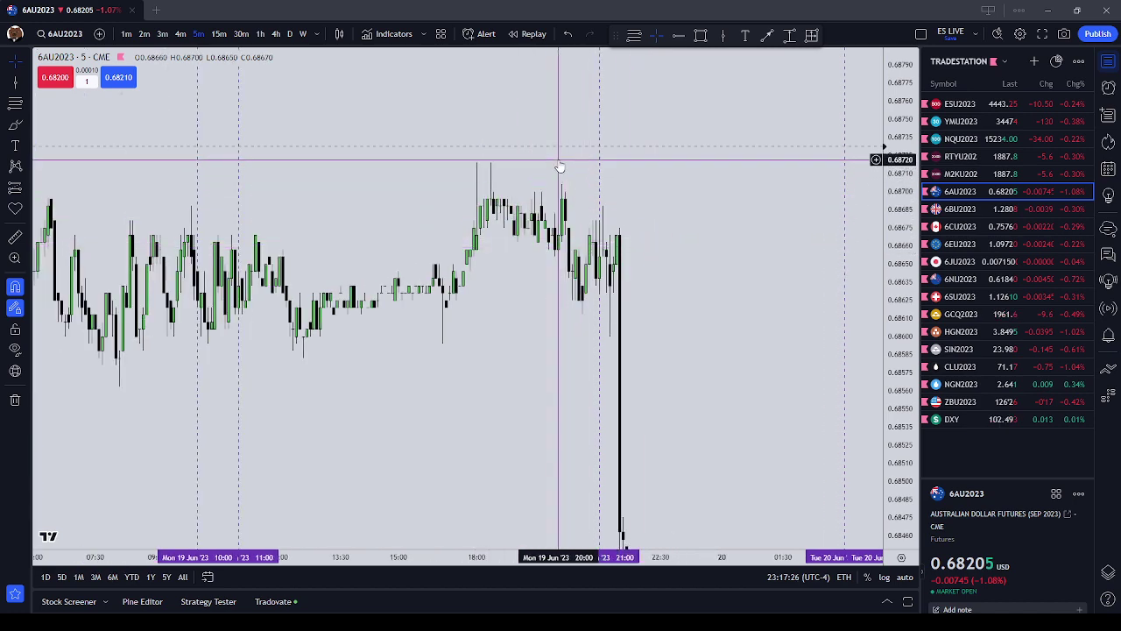
pyautogui.moveTo(748, 209); pyautogui.dragTo(691, 270)
pyautogui.scroll(1, 683, 270)
pyautogui.moveTo(580, 282); pyautogui.dragTo(777, 280)
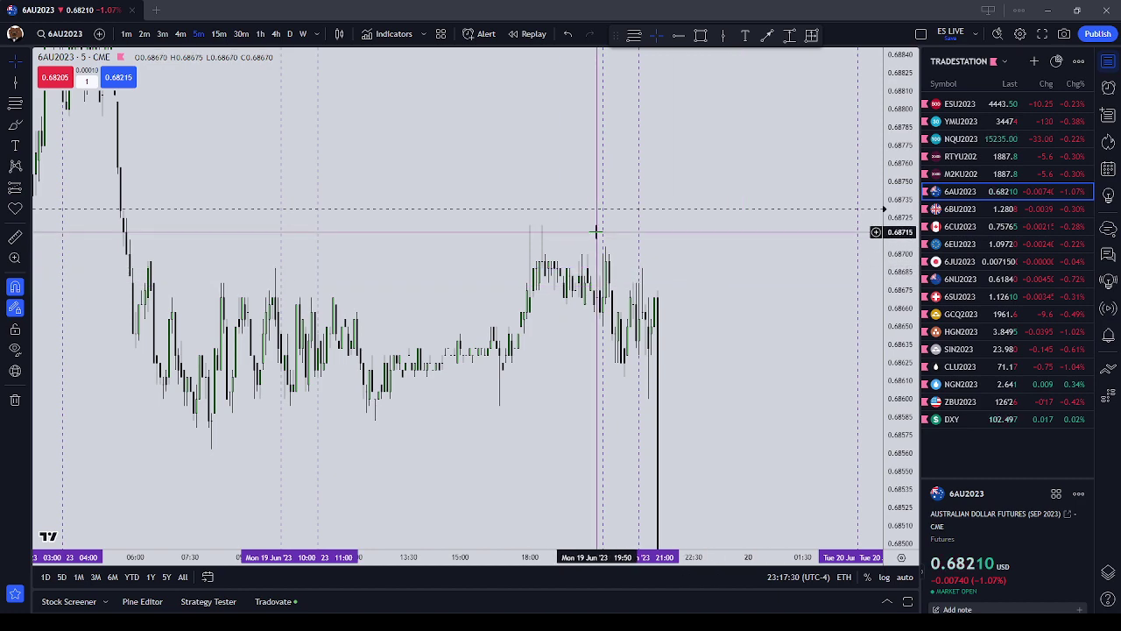
pyautogui.scroll(1, 633, 306)
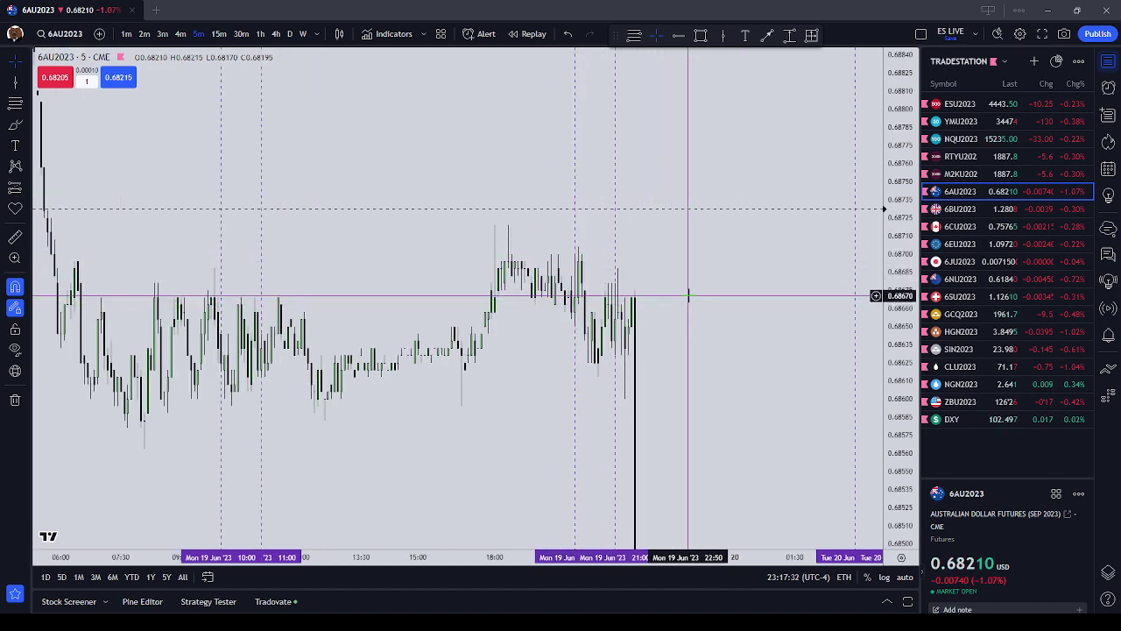
pyautogui.scroll(2, 689, 296)
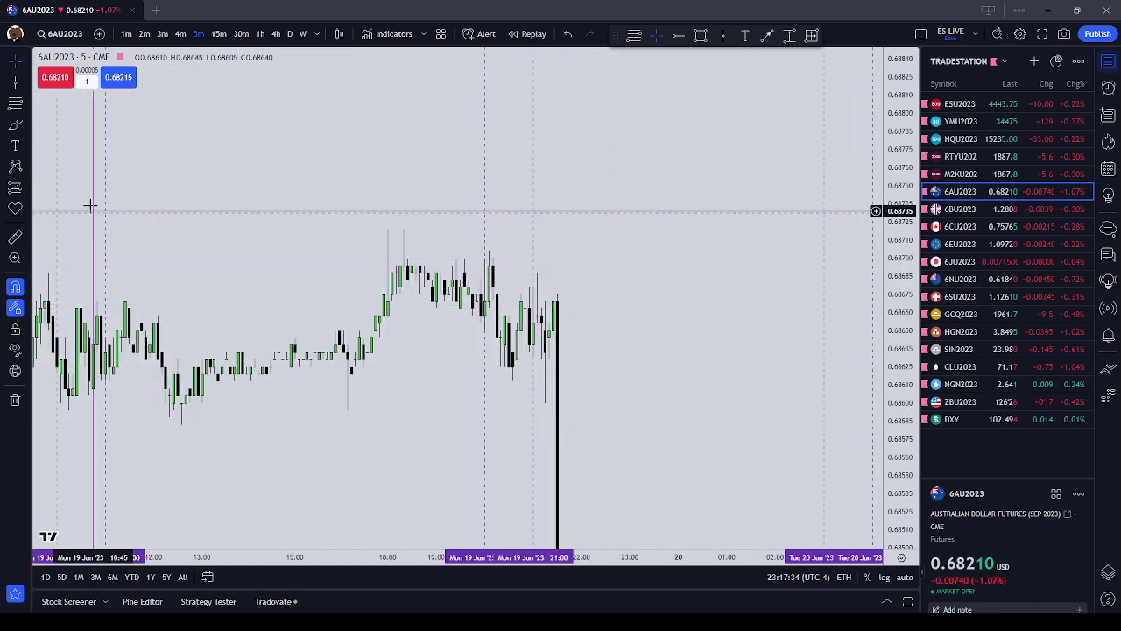
# Step: Place a text note beyond the last candles at about 0.68765 and fill it from the Silver Bullet Recipe template
pyautogui.click(17, 147)
pyautogui.click(671, 169)
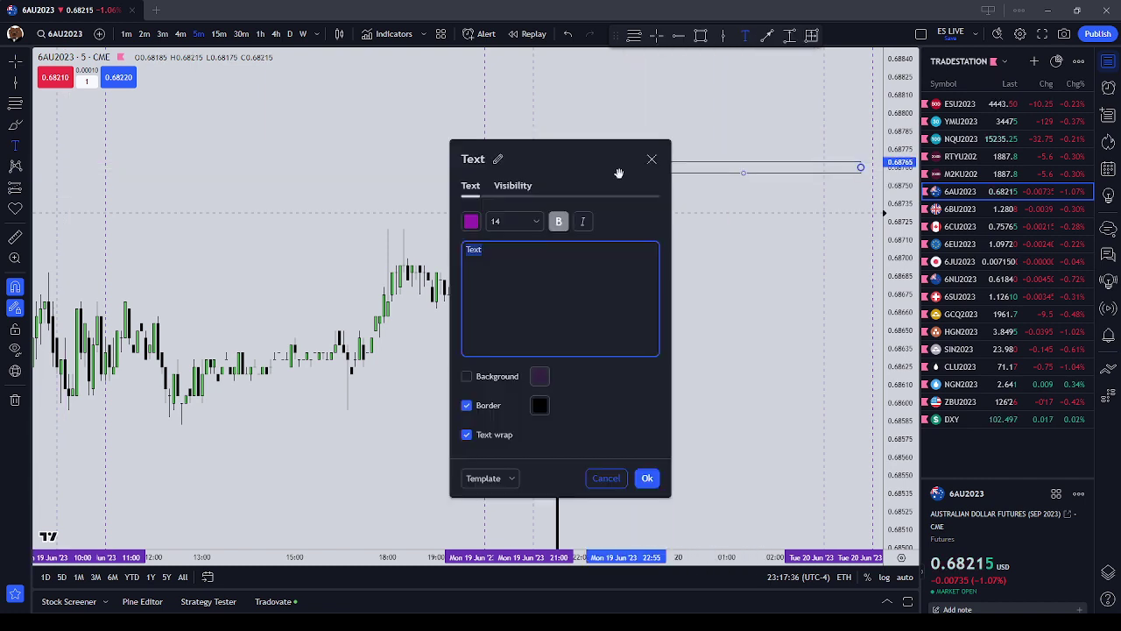
pyautogui.click(512, 479)
pyautogui.click(555, 546)
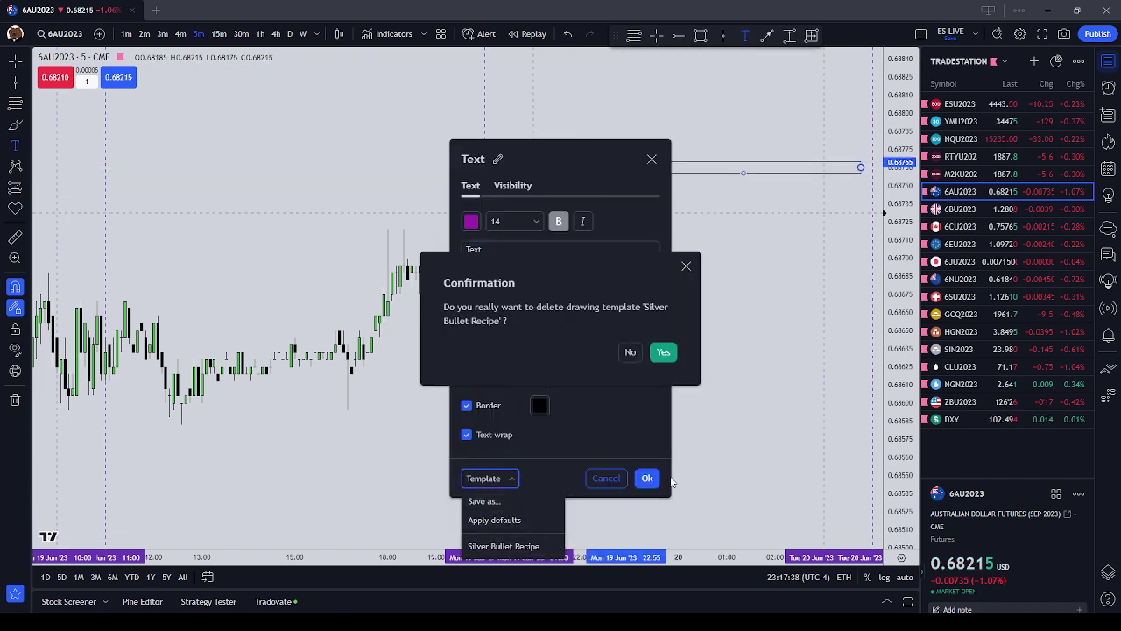
pyautogui.click(663, 352)
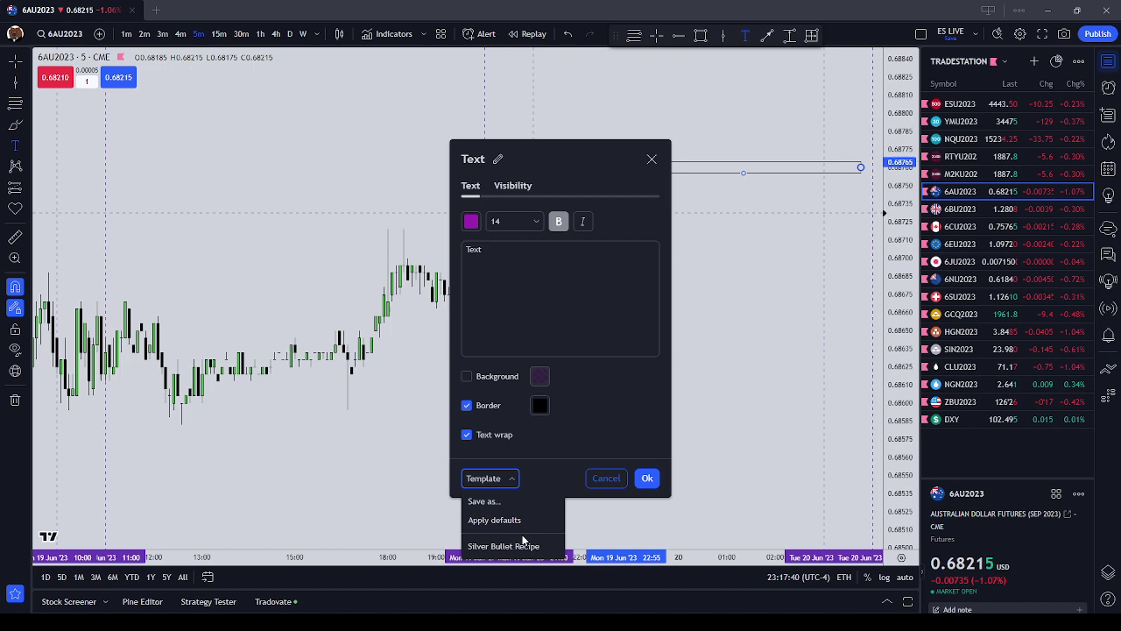
pyautogui.click(648, 478)
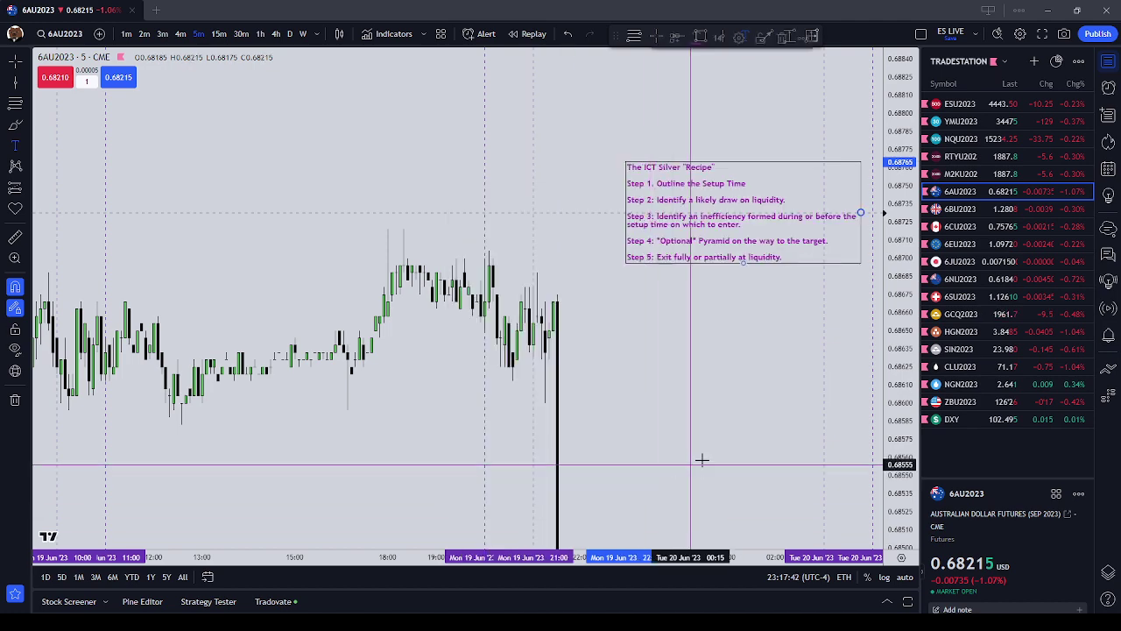
# Step: Move the recipe note back in time so it sits above the 19 June afternoon candles
pyautogui.moveTo(668, 228); pyautogui.dragTo(256, 166)
pyautogui.moveTo(677, 305); pyautogui.dragTo(792, 315)
pyautogui.scroll(-1, 792, 315)
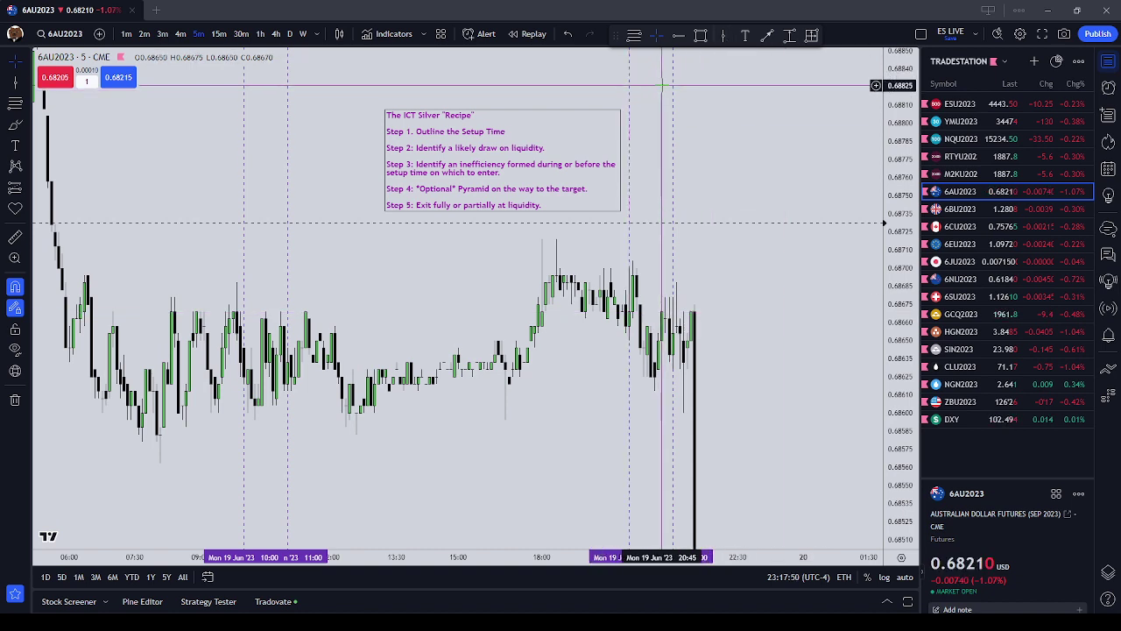
pyautogui.moveTo(721, 306); pyautogui.dragTo(678, 315)
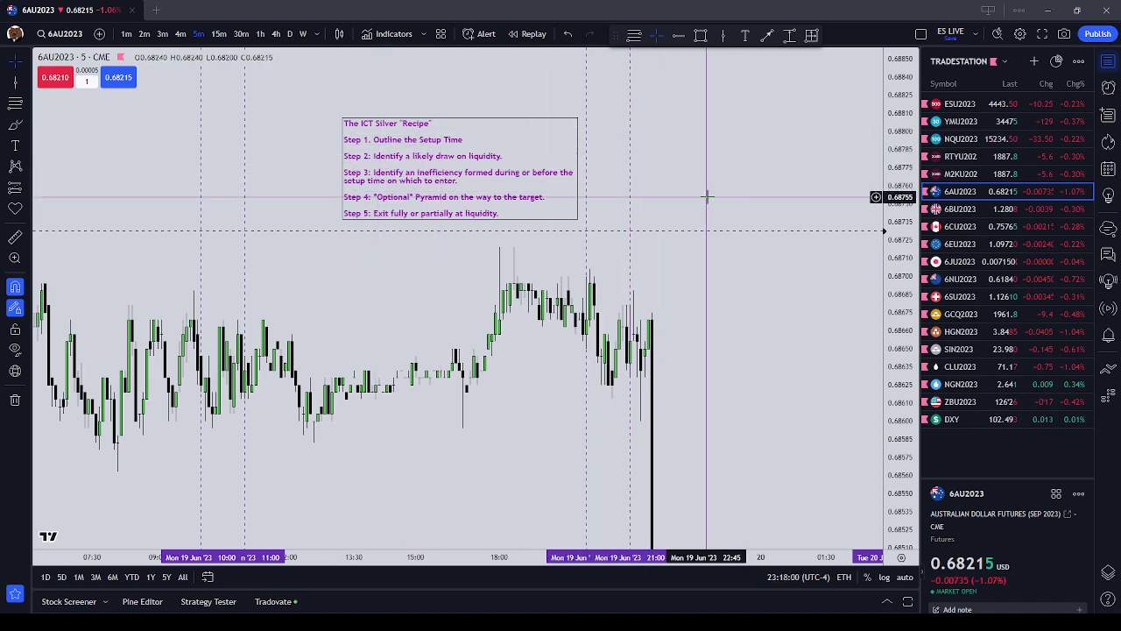
pyautogui.moveTo(706, 195); pyautogui.dragTo(704, 169)
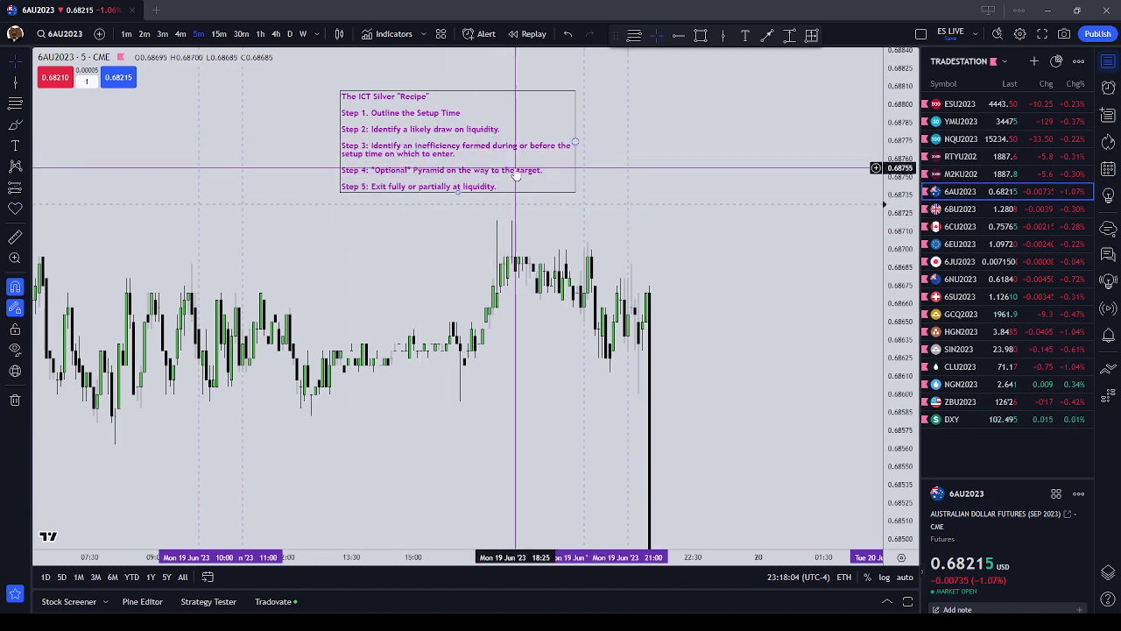
# Step: Shift the recipe note slightly earlier, anchoring it at about 12:15 and 0.68810, and deselect it
pyautogui.scroll(-3, 534, 197)
pyautogui.moveTo(788, 303); pyautogui.dragTo(733, 310)
pyautogui.scroll(2, 733, 308)
pyautogui.scroll(-3, 719, 309)
pyautogui.moveTo(908, 234); pyautogui.dragTo(909, 262)
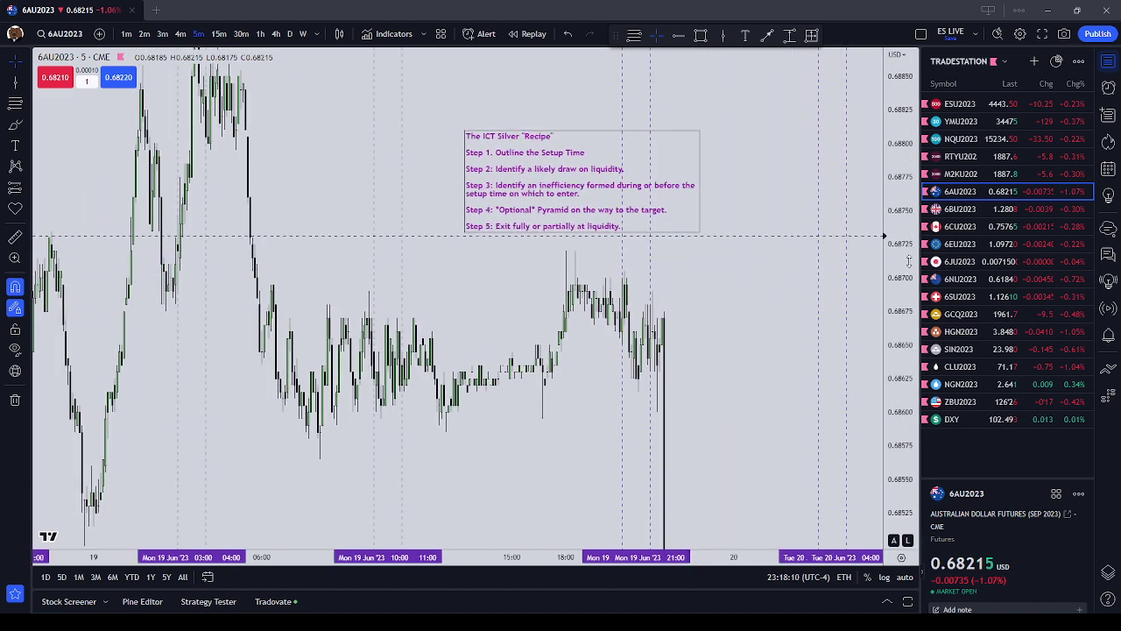
pyautogui.moveTo(535, 207); pyautogui.dragTo(505, 206)
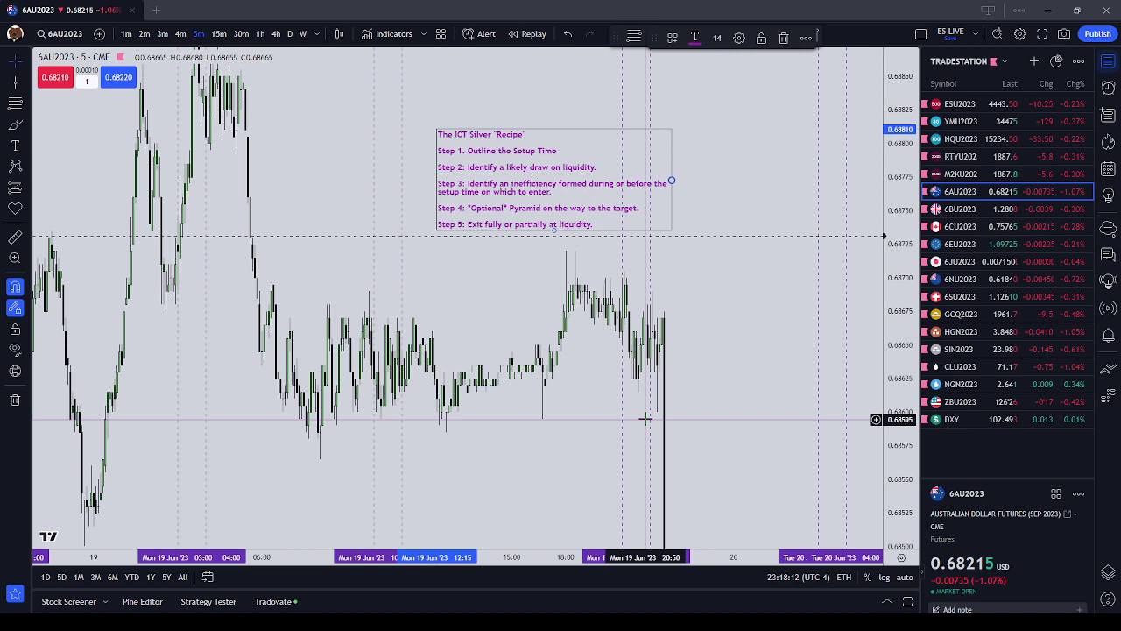
pyautogui.click(724, 384)
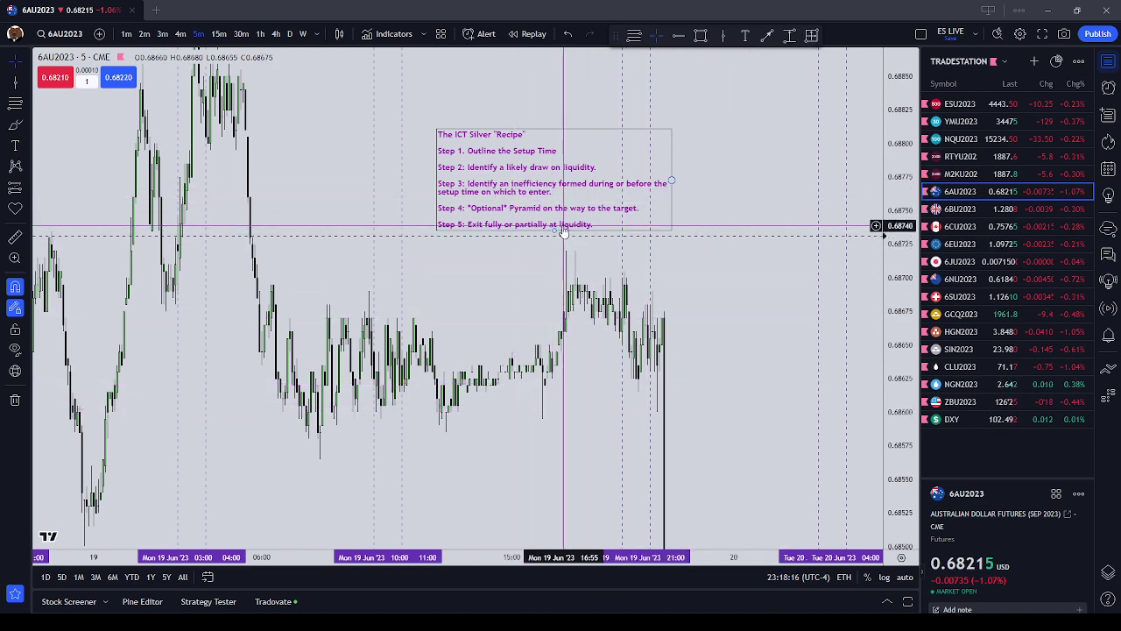
# Step: Nudge the recipe note slightly earlier and higher, to about 0.68815, keeping it clear of the candles
pyautogui.scroll(1, 756, 406)
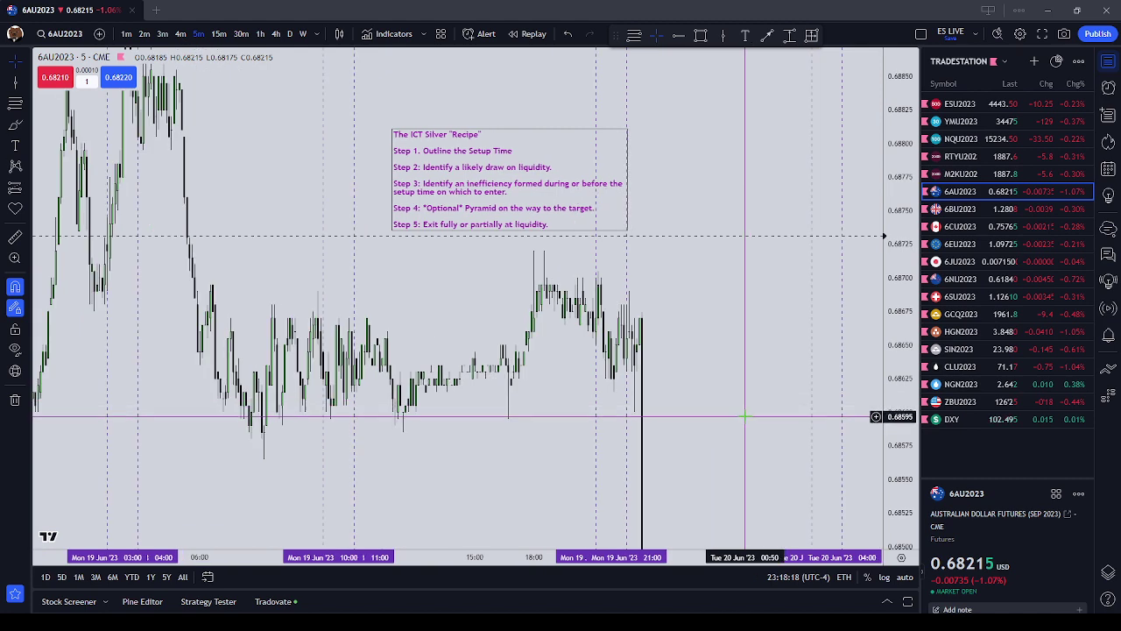
pyautogui.scroll(-1, 743, 421)
pyautogui.moveTo(903, 344); pyautogui.dragTo(905, 356)
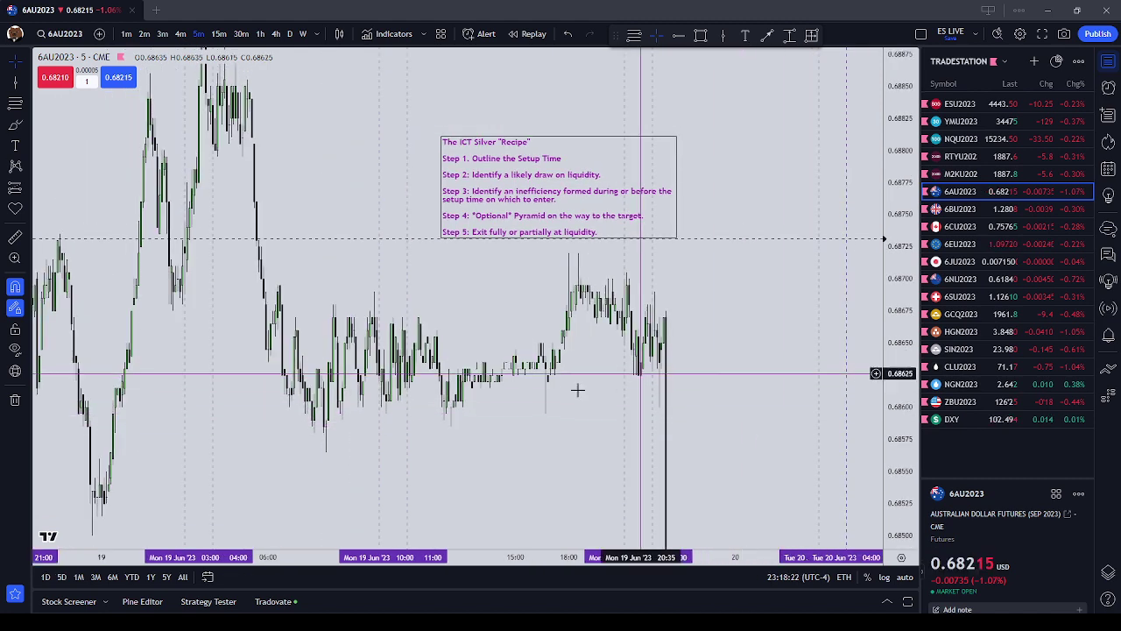
pyautogui.moveTo(513, 209); pyautogui.dragTo(507, 203)
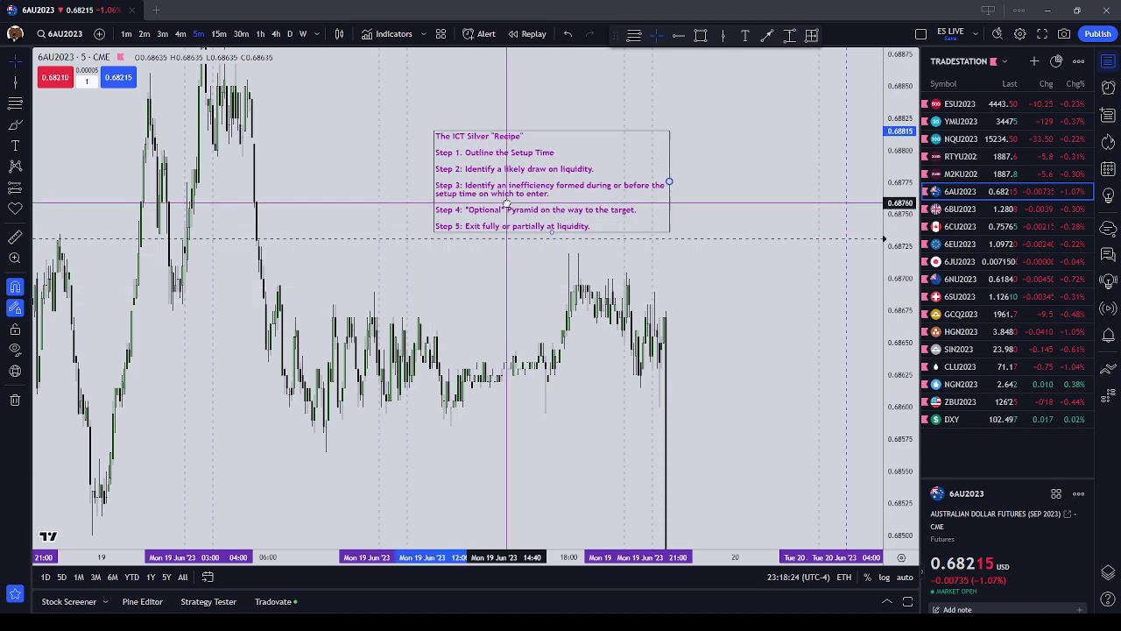
pyautogui.scroll(-2, 711, 351)
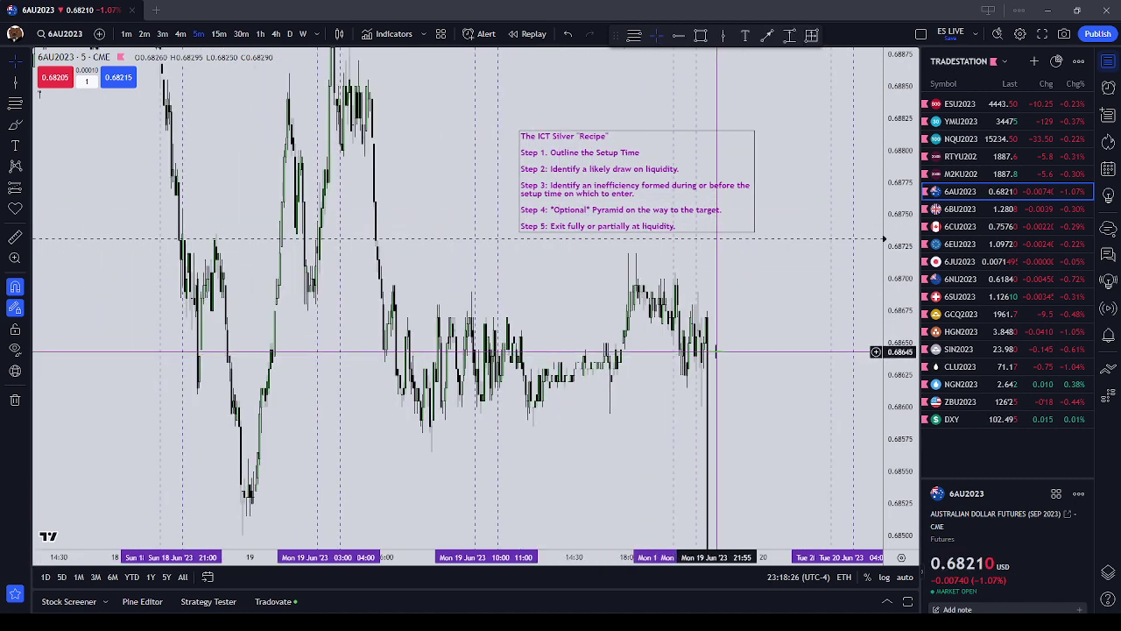
pyautogui.scroll(2, 701, 368)
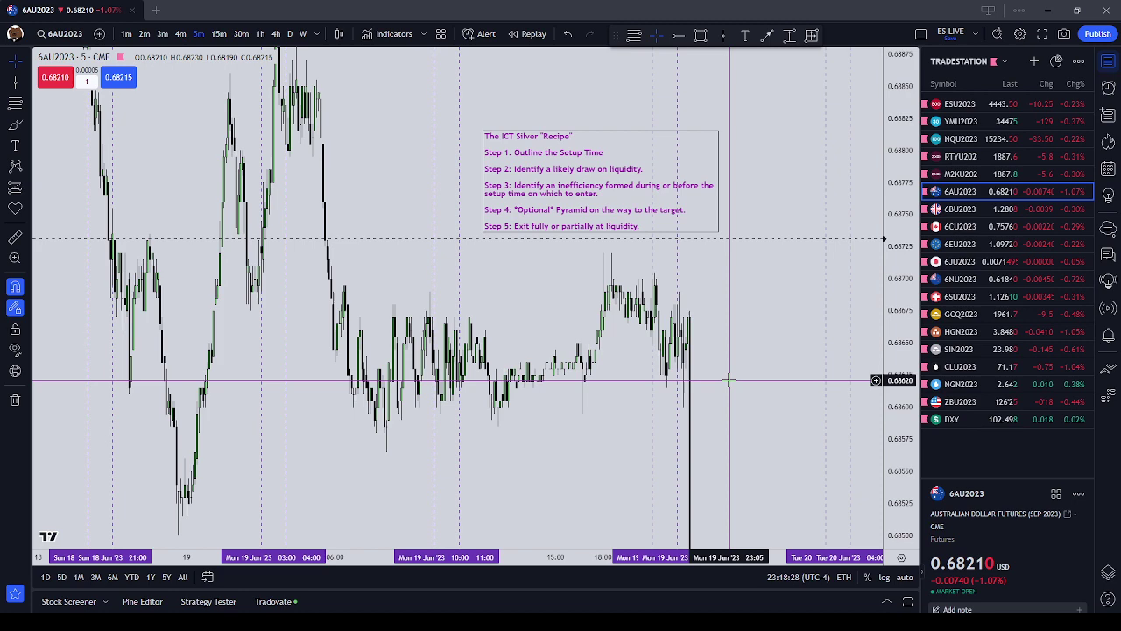
pyautogui.scroll(1, 728, 374)
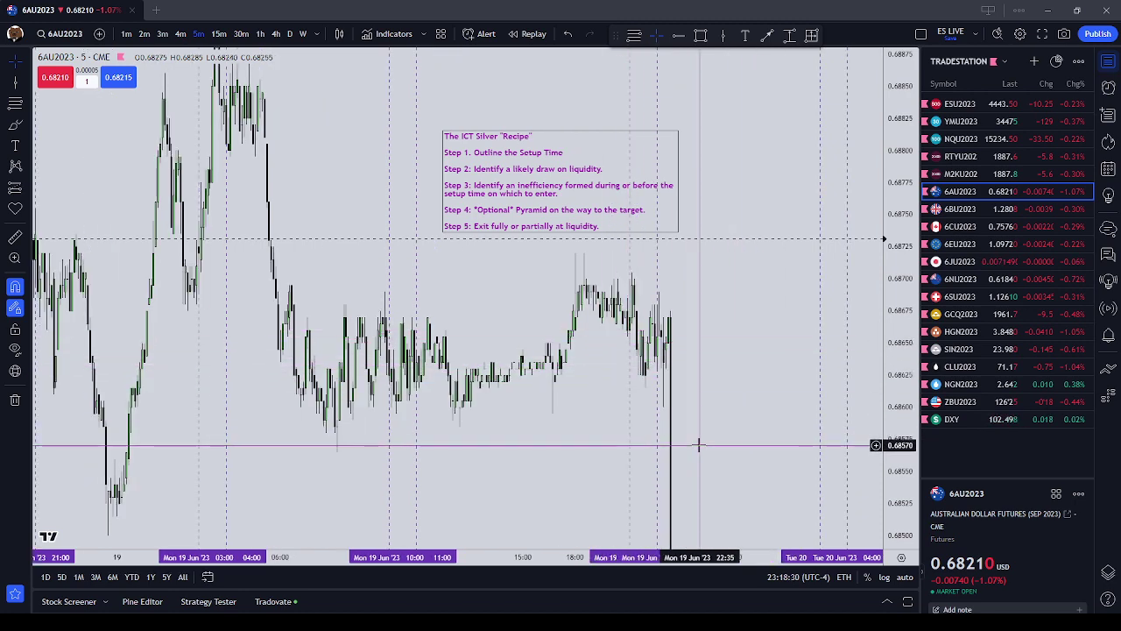
pyautogui.scroll(1, 631, 195)
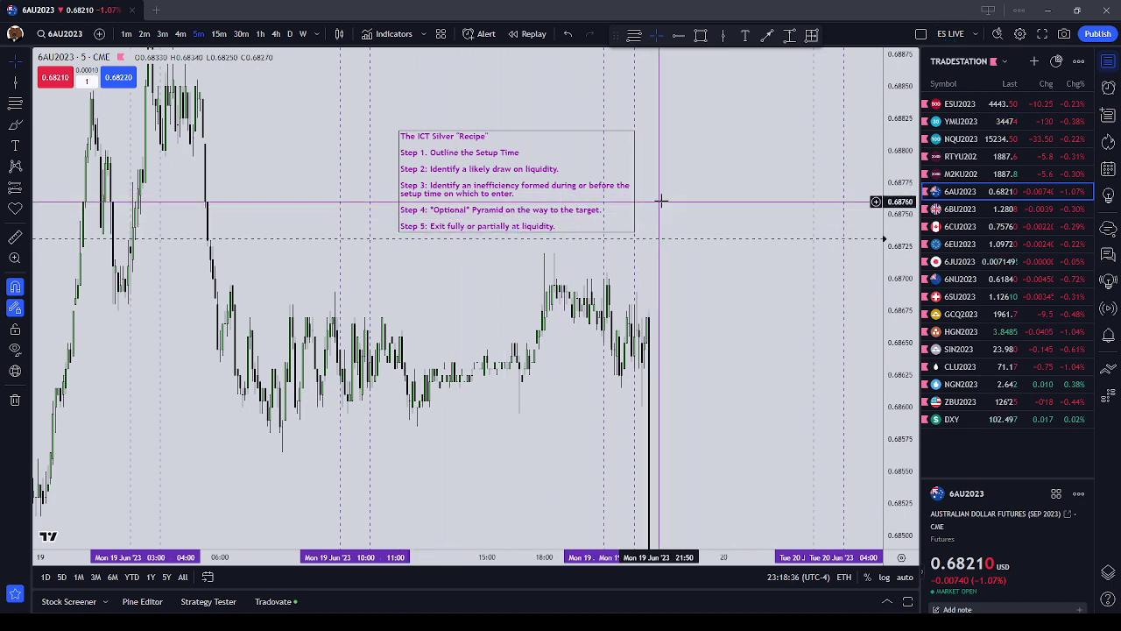
pyautogui.scroll(-1, 723, 406)
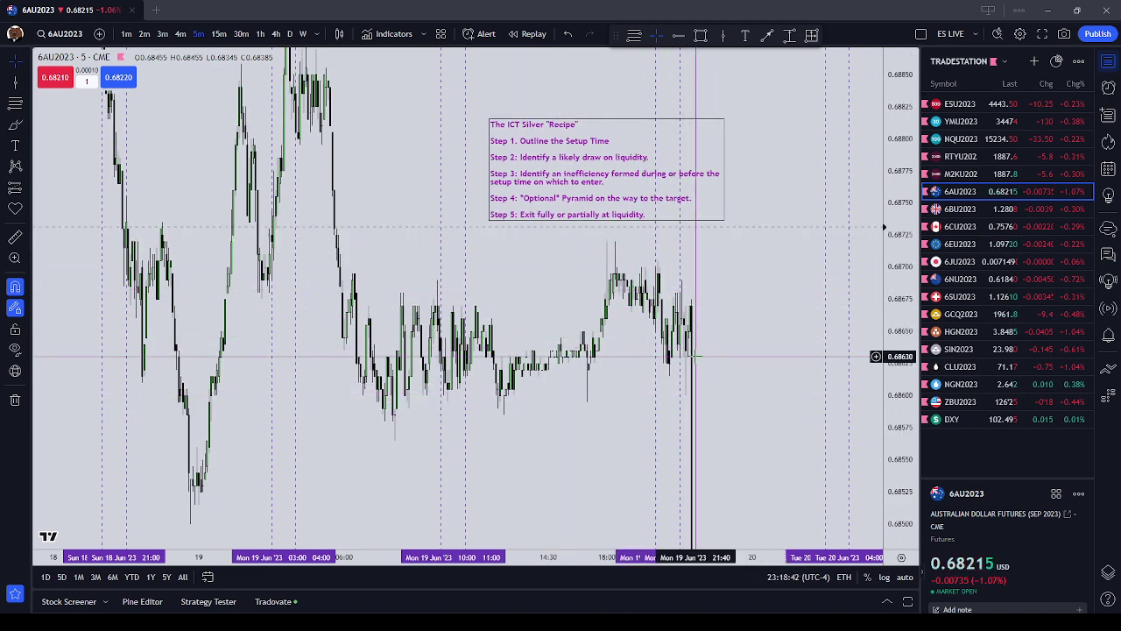
# Step: Switch the chart to the 1-hour timeframe and examine the buyside and sellside draws on liquidity around price
pyautogui.click(258, 34)
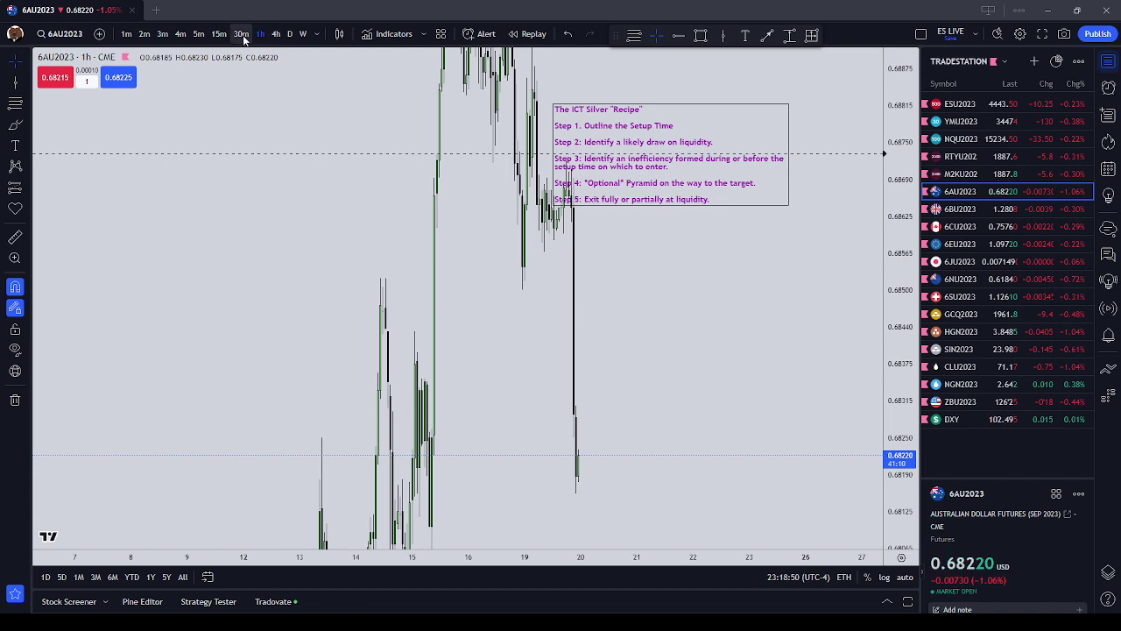
pyautogui.moveTo(616, 358); pyautogui.dragTo(654, 383)
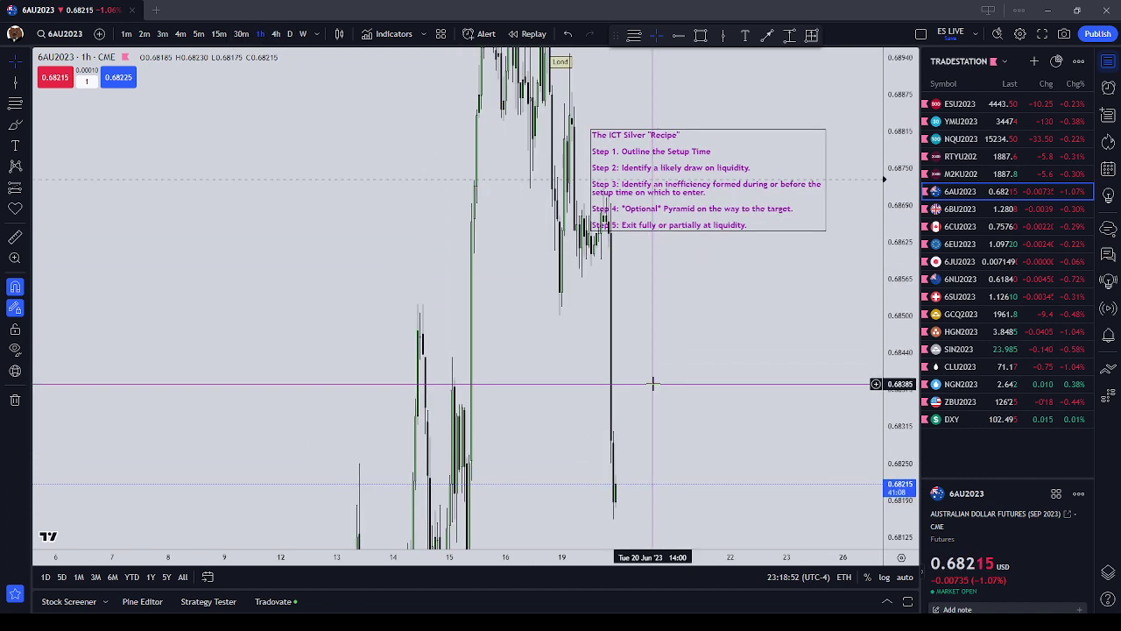
pyautogui.moveTo(889, 140); pyautogui.dragTo(889, 194)
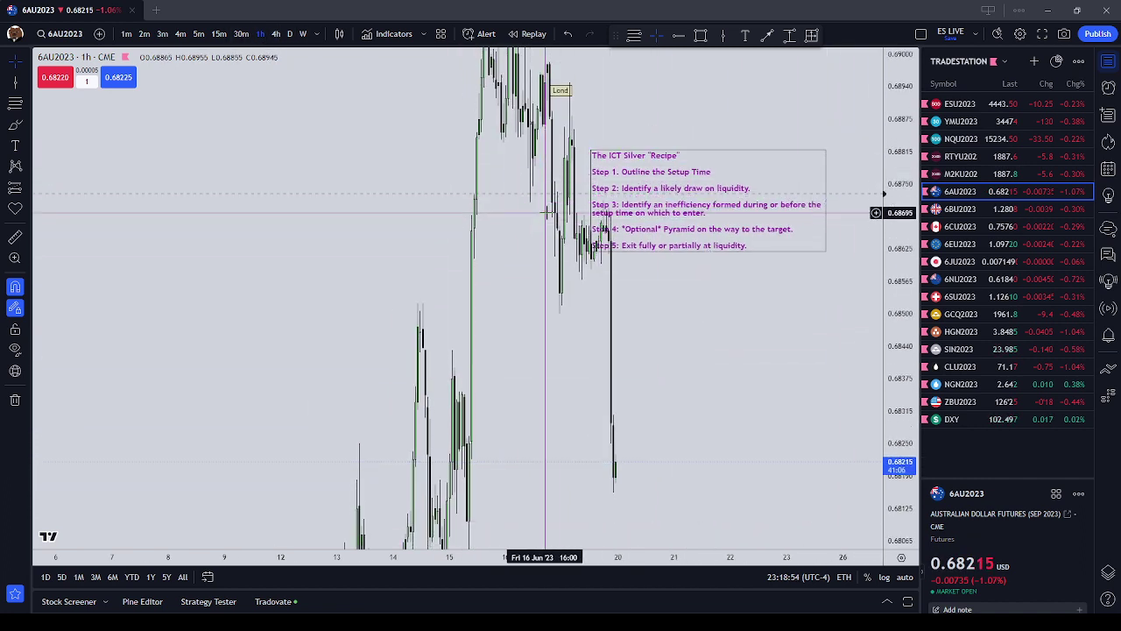
pyautogui.moveTo(898, 254); pyautogui.dragTo(898, 399)
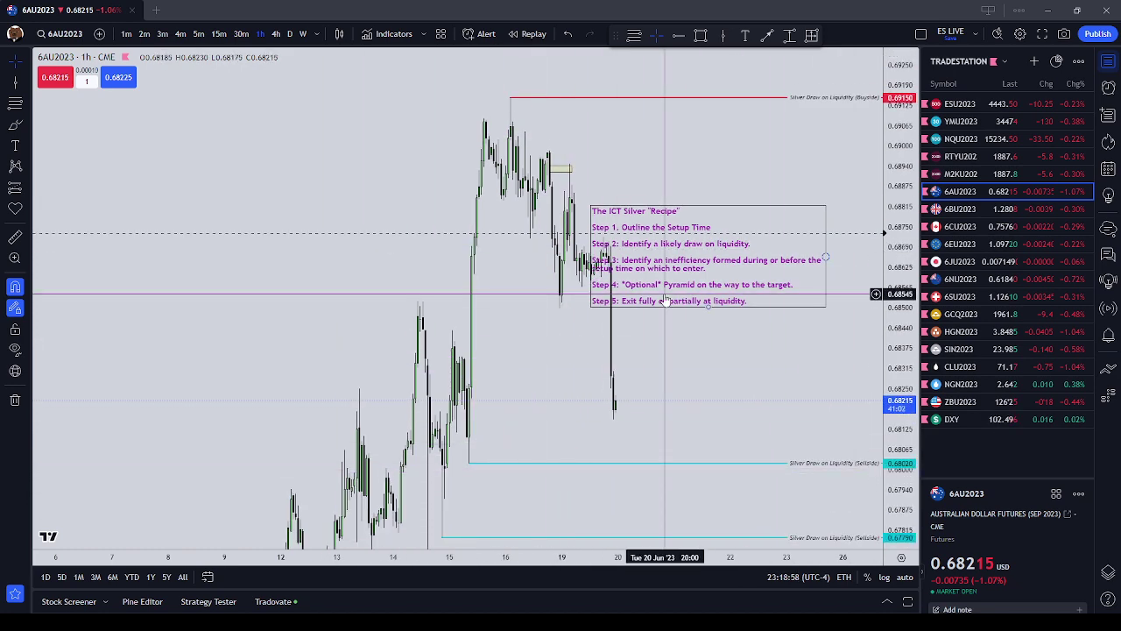
# Step: Return the chart to the 5-minute timeframe and place the recipe note at about 20:35 on 19 June and 0.69165, deselected
pyautogui.click(198, 35)
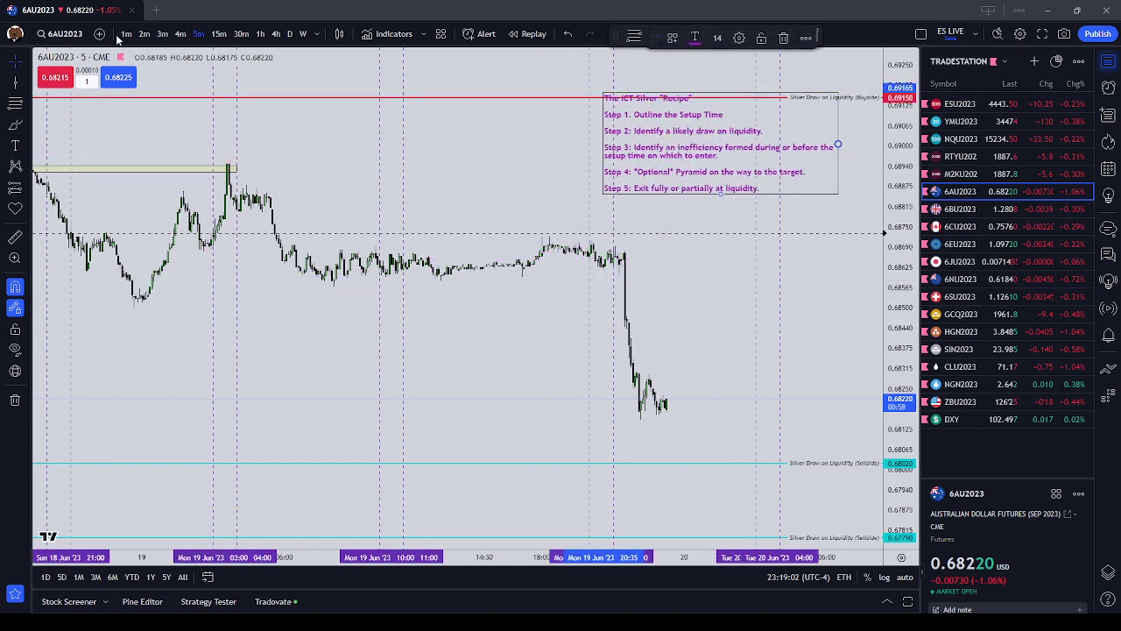
pyautogui.click(721, 302)
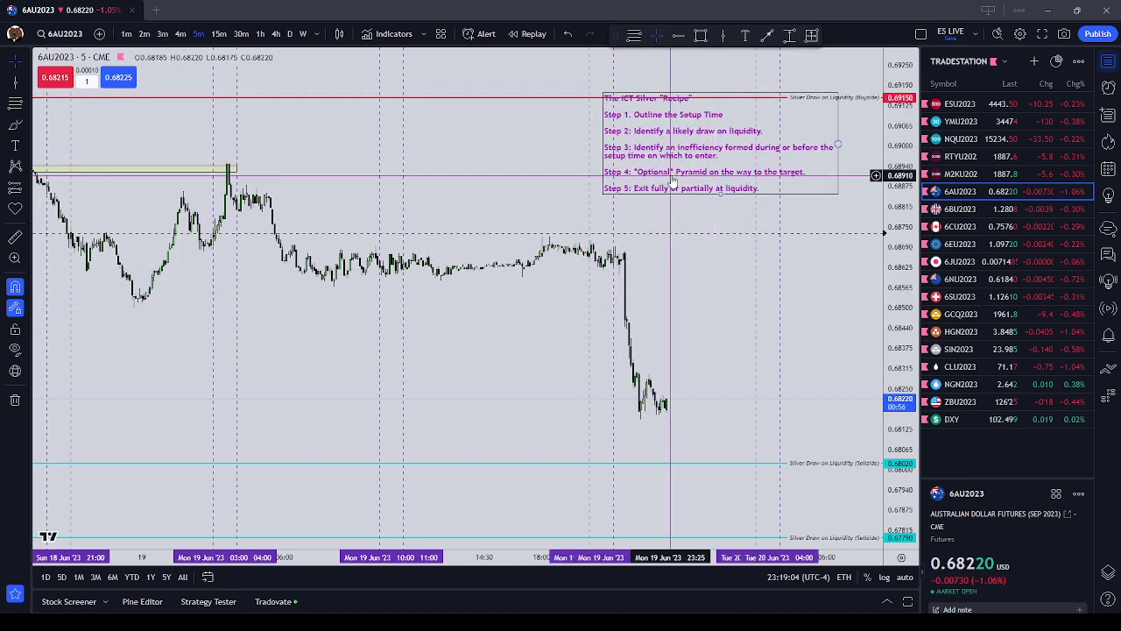
pyautogui.scroll(-2, 455, 143)
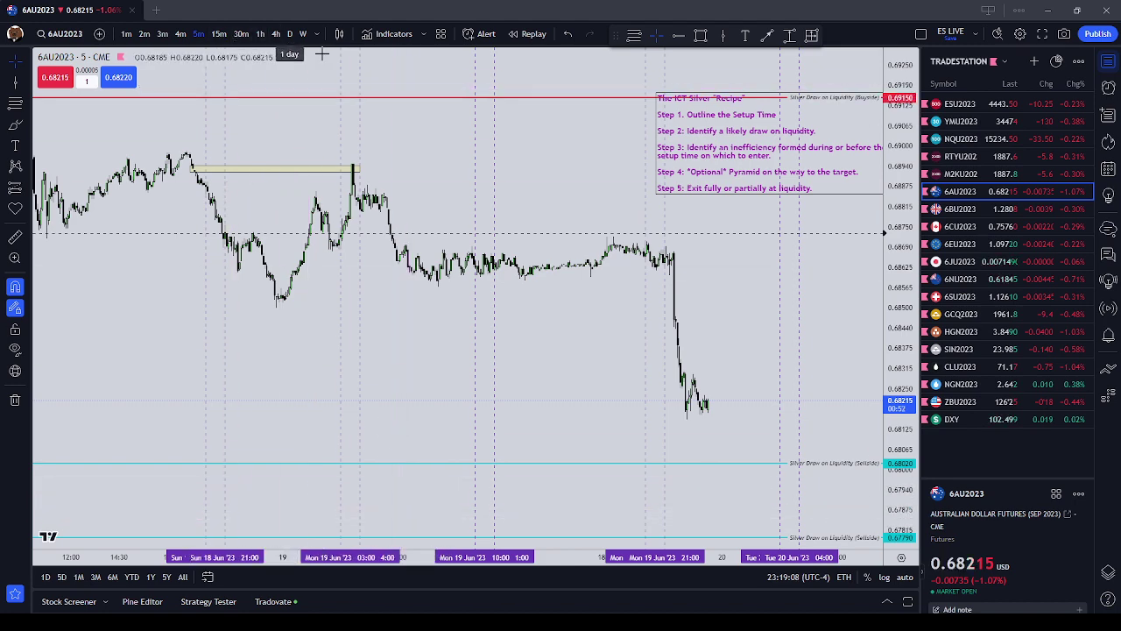
# Step: Move the recipe note lower and back in time, above the 19 June midday and afternoon candles at about 0.68940
pyautogui.scroll(3, 693, 433)
pyautogui.click(625, 290)
pyautogui.moveTo(647, 405); pyautogui.dragTo(706, 394)
pyautogui.scroll(2, 708, 394)
pyautogui.moveTo(912, 471); pyautogui.dragTo(879, 230)
pyautogui.moveTo(632, 185); pyautogui.dragTo(631, 293)
pyautogui.moveTo(623, 374); pyautogui.dragTo(704, 305)
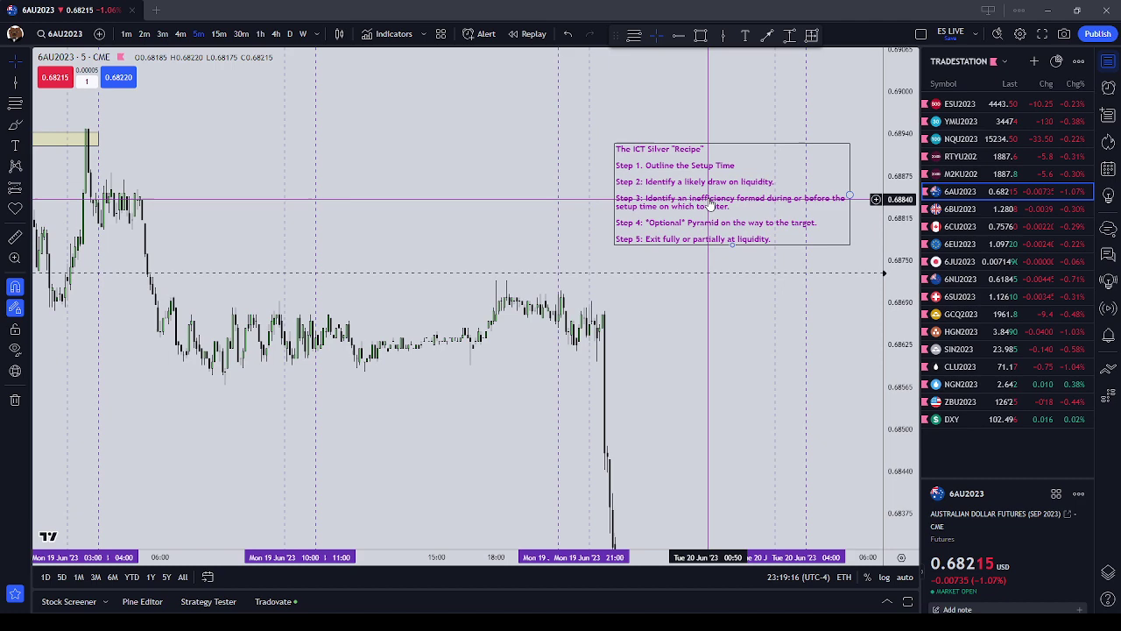
pyautogui.moveTo(710, 200); pyautogui.dragTo(465, 189)
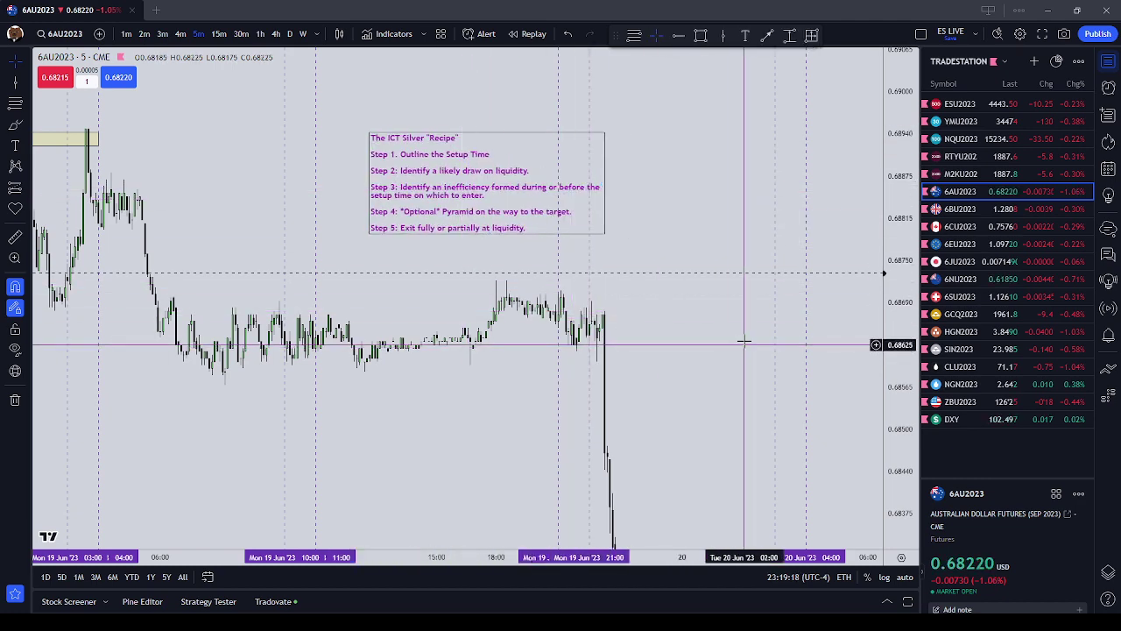
# Step: Lower the recipe note to about 12:40 and 0.68875, just above the afternoon candles, and deselect it
pyautogui.moveTo(741, 350); pyautogui.dragTo(764, 311)
pyautogui.scroll(2, 764, 313)
pyautogui.moveTo(672, 282); pyautogui.dragTo(740, 289)
pyautogui.moveTo(487, 184); pyautogui.dragTo(484, 216)
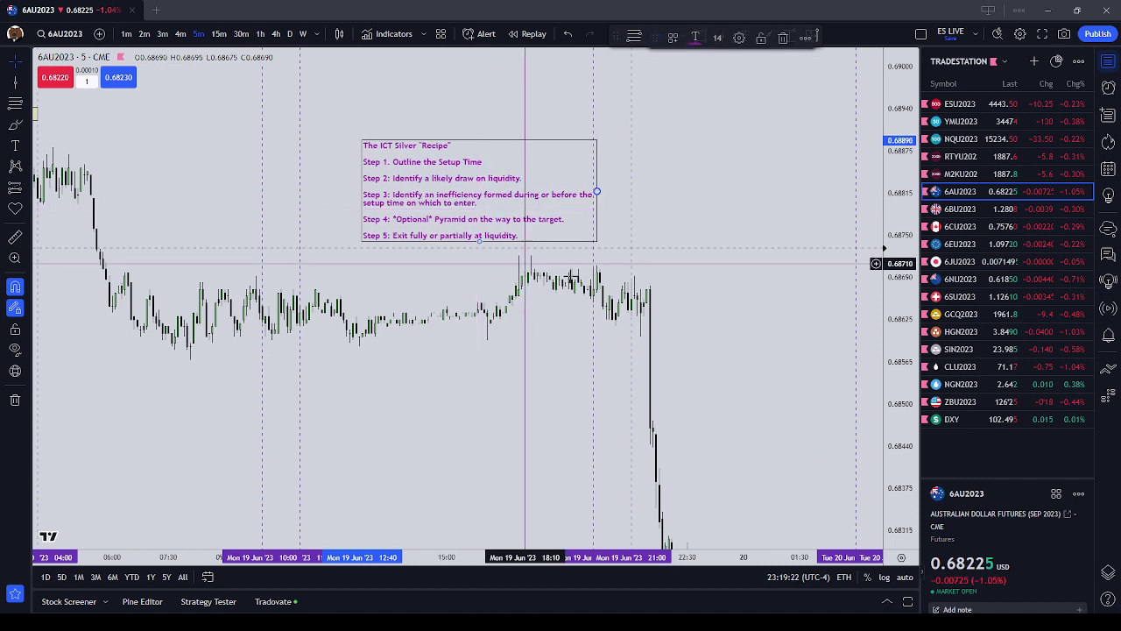
pyautogui.click(816, 406)
pyautogui.moveTo(917, 410); pyautogui.dragTo(920, 358)
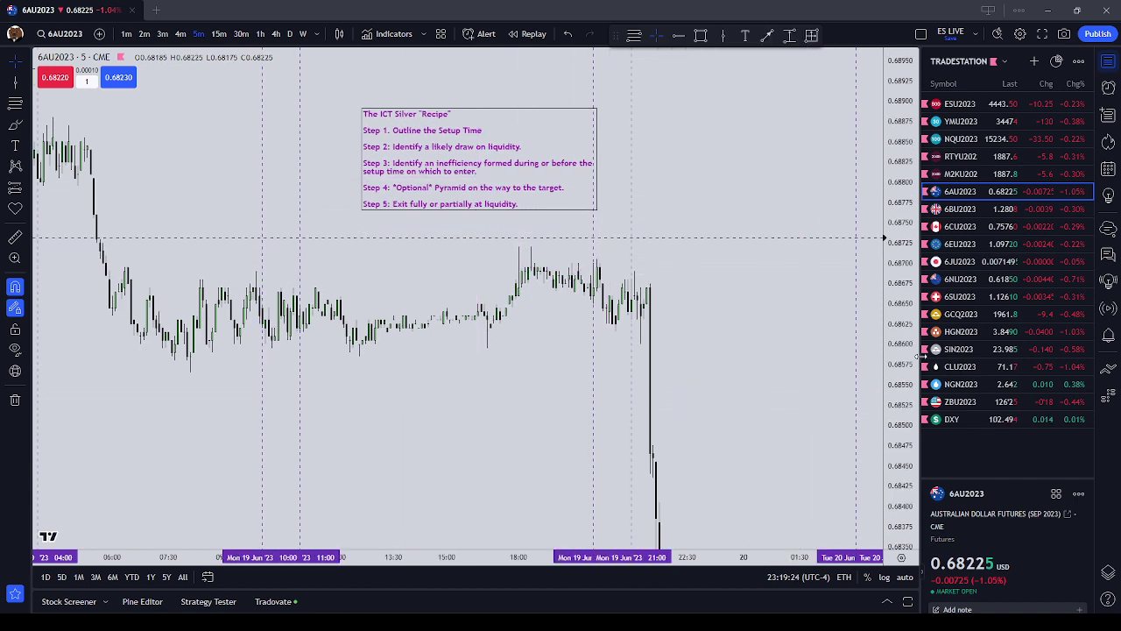
pyautogui.moveTo(483, 185); pyautogui.dragTo(485, 200)
pyautogui.click(445, 274)
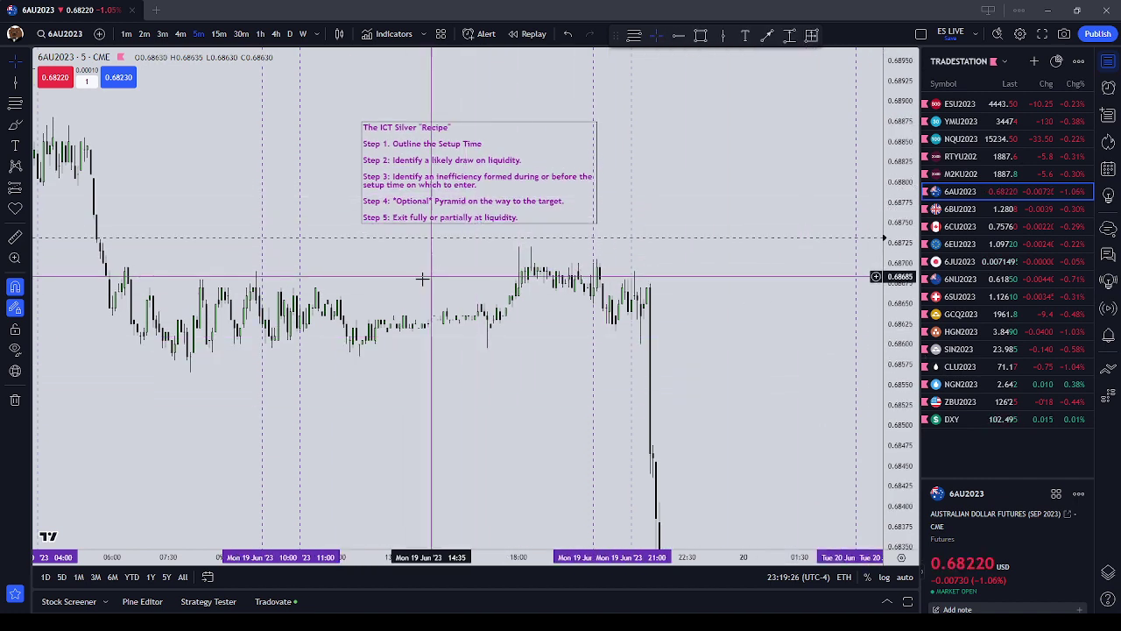
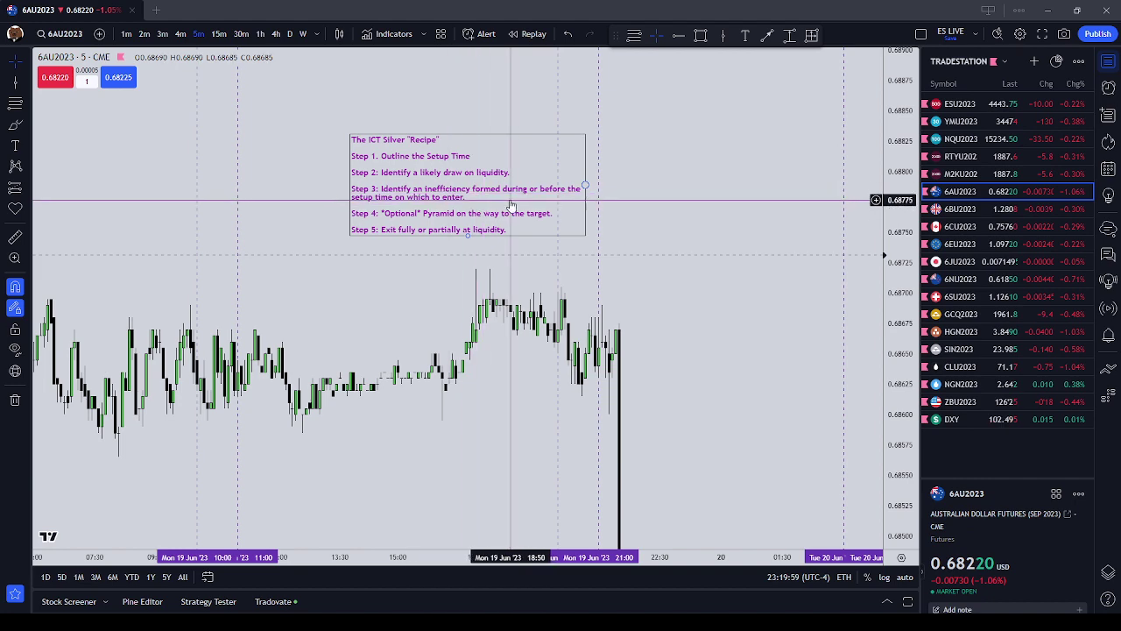
# Step: Examine the 20:00 to 21:00 session window on 19 June by checking the vertical lines at its start and end
pyautogui.scroll(-2, 573, 211)
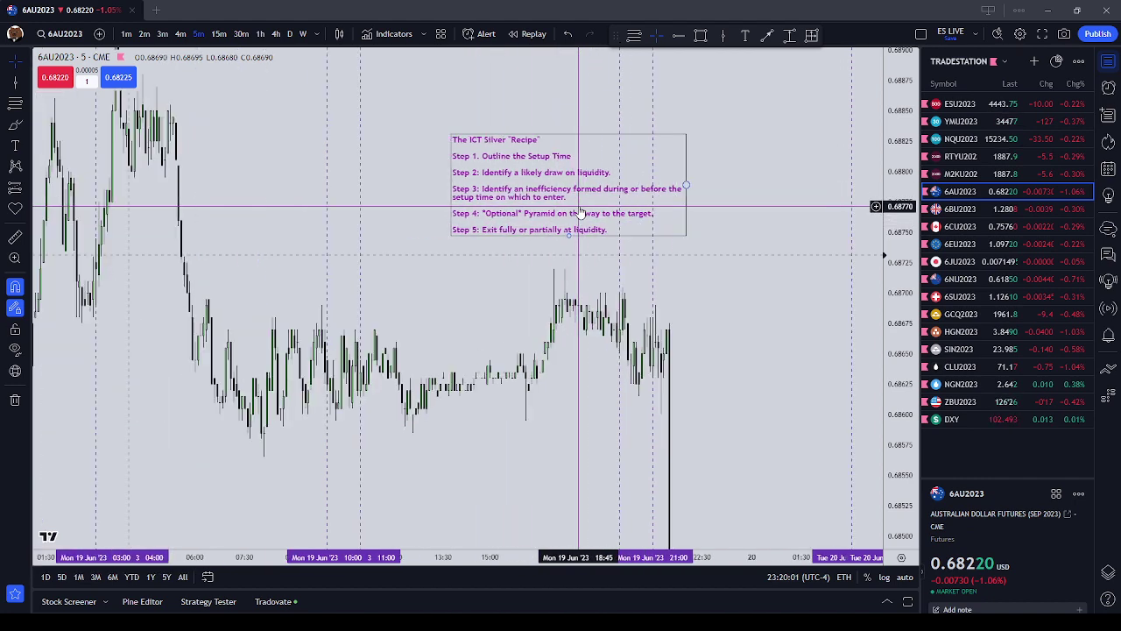
pyautogui.scroll(1, 638, 268)
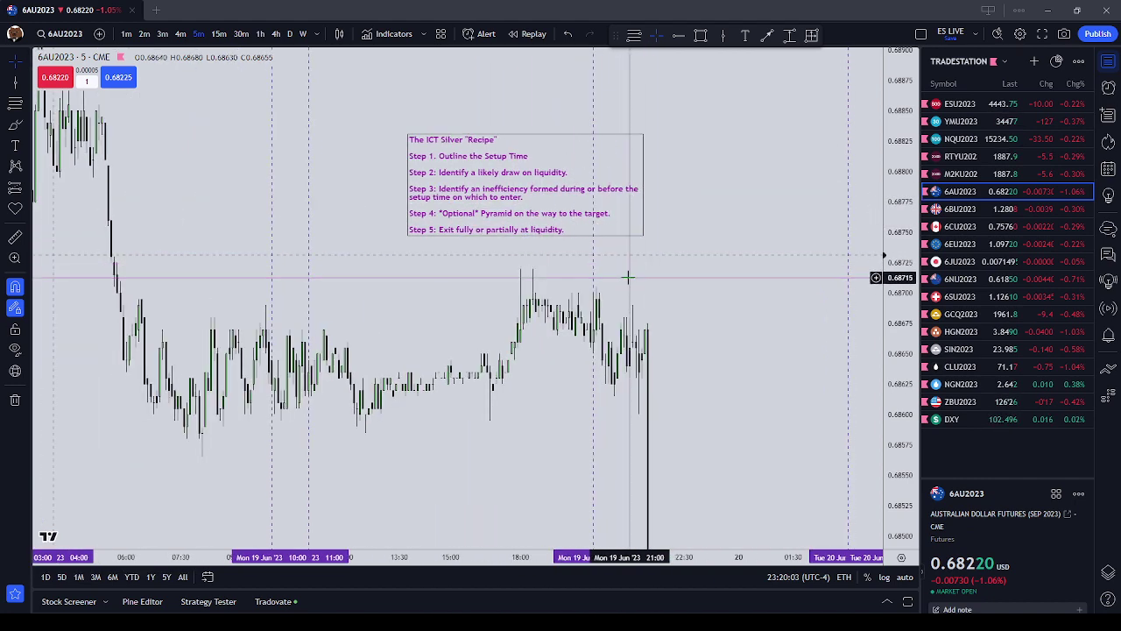
pyautogui.scroll(1, 613, 277)
pyautogui.scroll(-1, 578, 272)
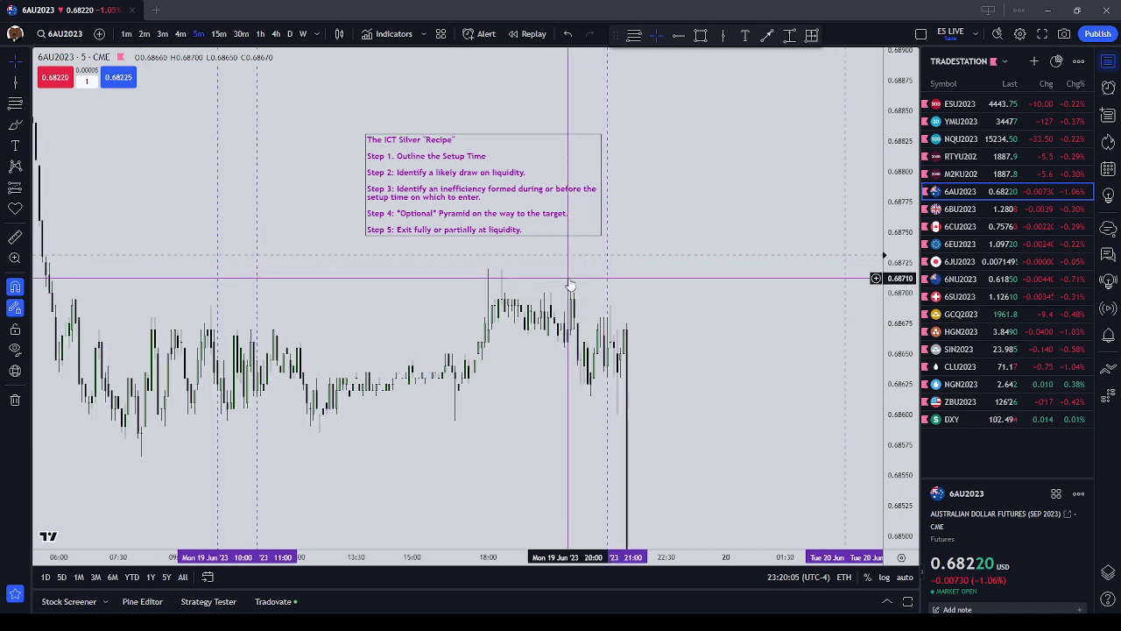
pyautogui.moveTo(671, 215); pyautogui.dragTo(685, 216)
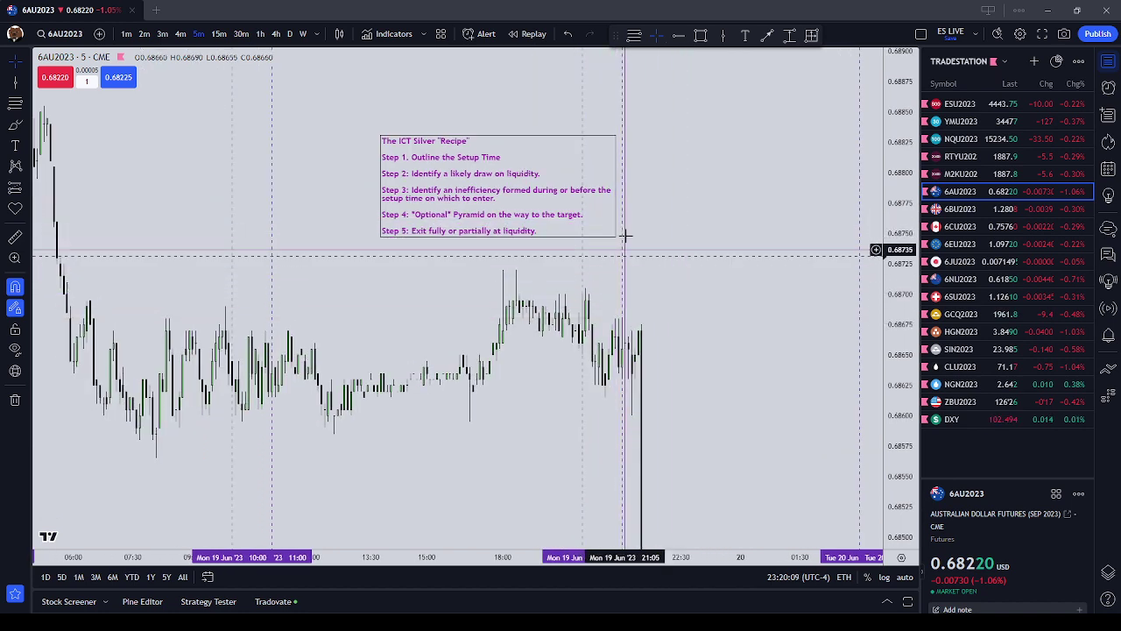
pyautogui.click(622, 193)
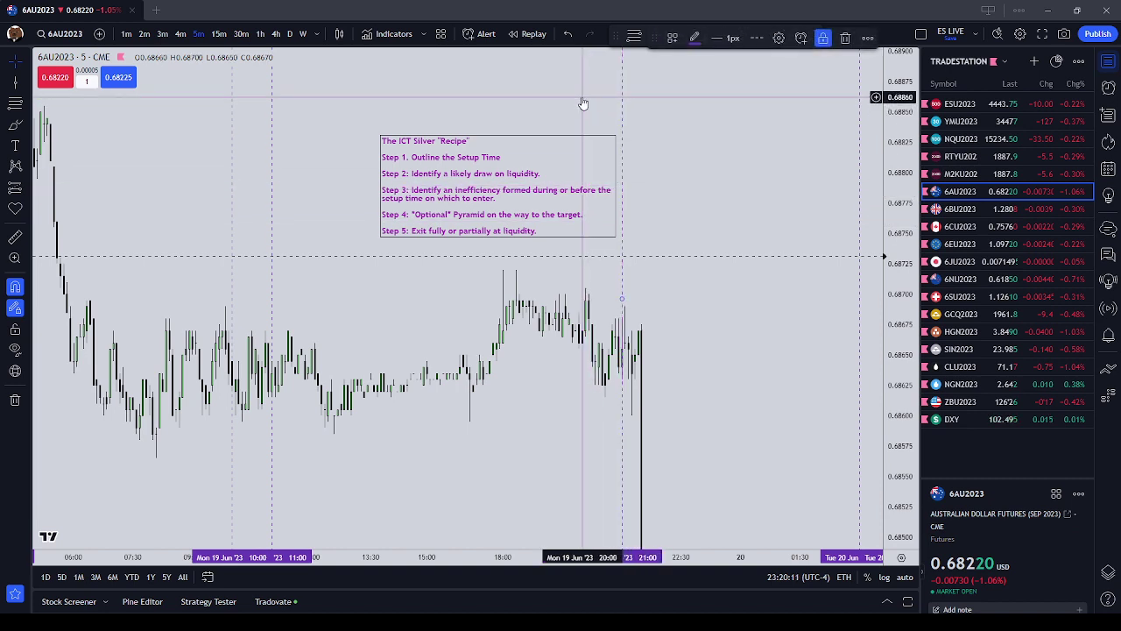
pyautogui.click(662, 121)
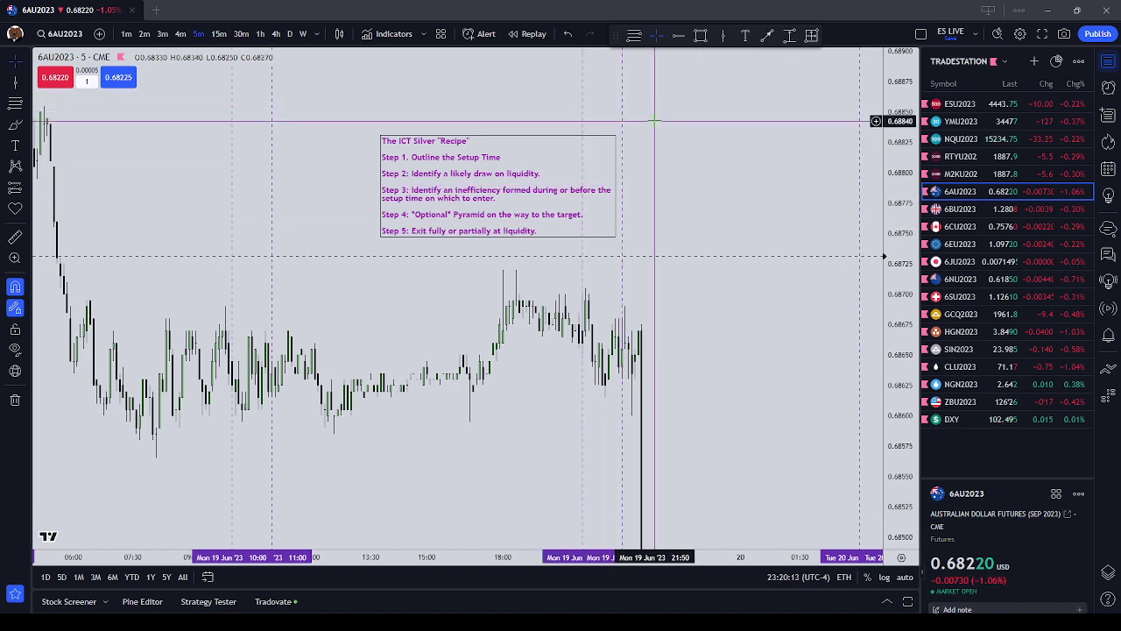
pyautogui.click(584, 436)
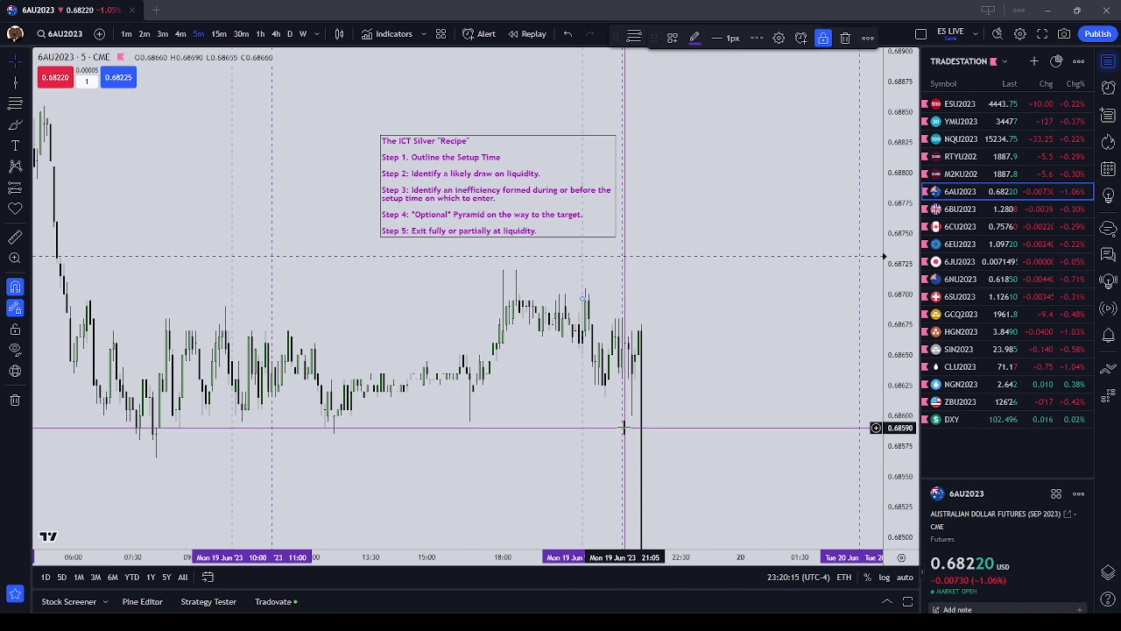
pyautogui.moveTo(623, 428); pyautogui.dragTo(621, 422)
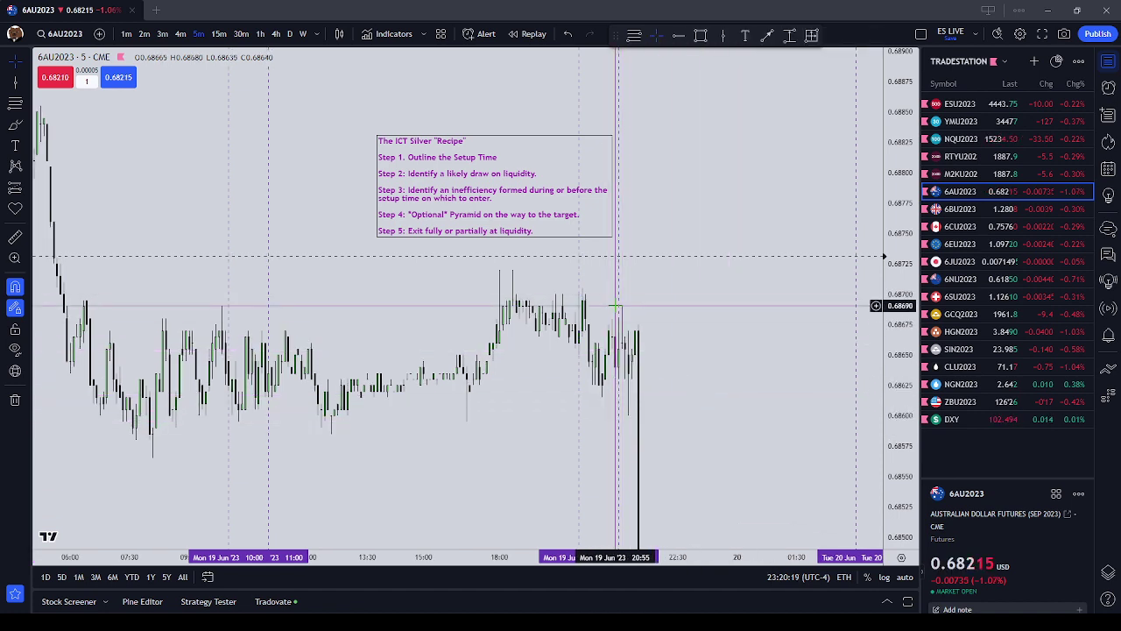
# Step: Draw a rectangle over the inefficiency between 0.68680 and 0.68675, spanning 19:40 to 21:05 on 19 June
pyautogui.scroll(-2, 460, 287)
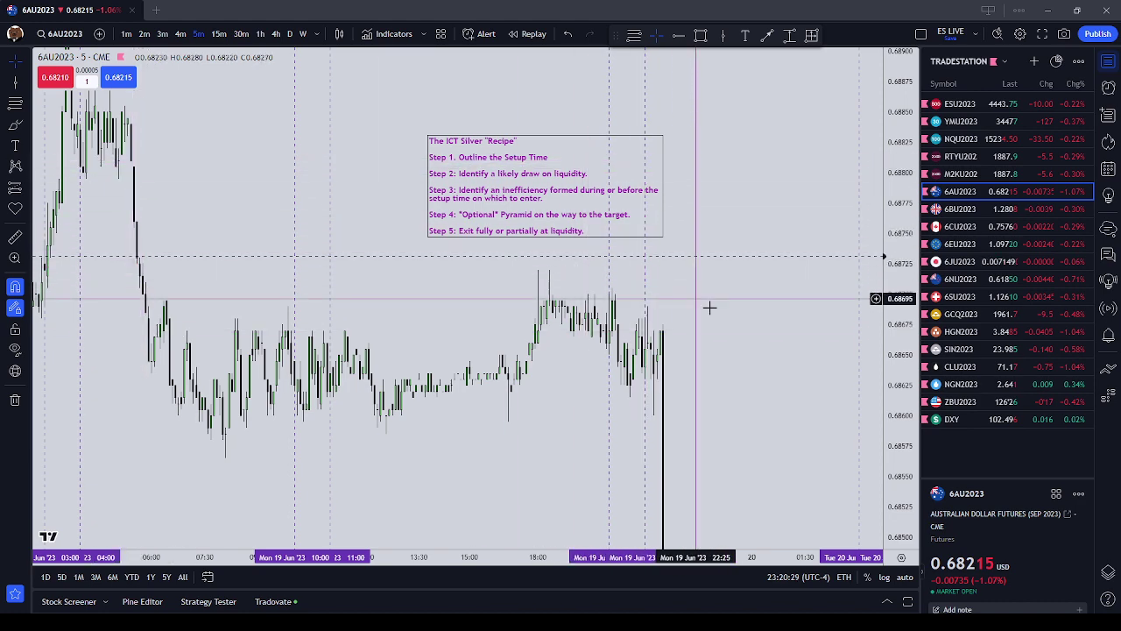
pyautogui.scroll(2, 716, 331)
pyautogui.scroll(1, 876, 356)
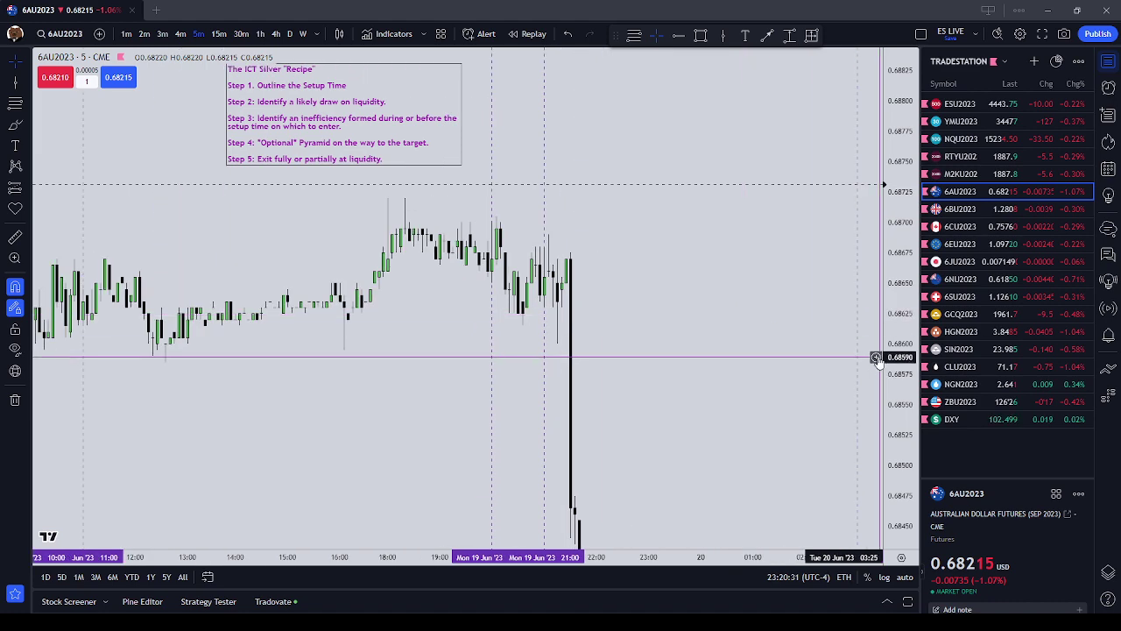
pyautogui.moveTo(896, 353); pyautogui.dragTo(894, 275)
pyautogui.moveTo(781, 250); pyautogui.dragTo(803, 350)
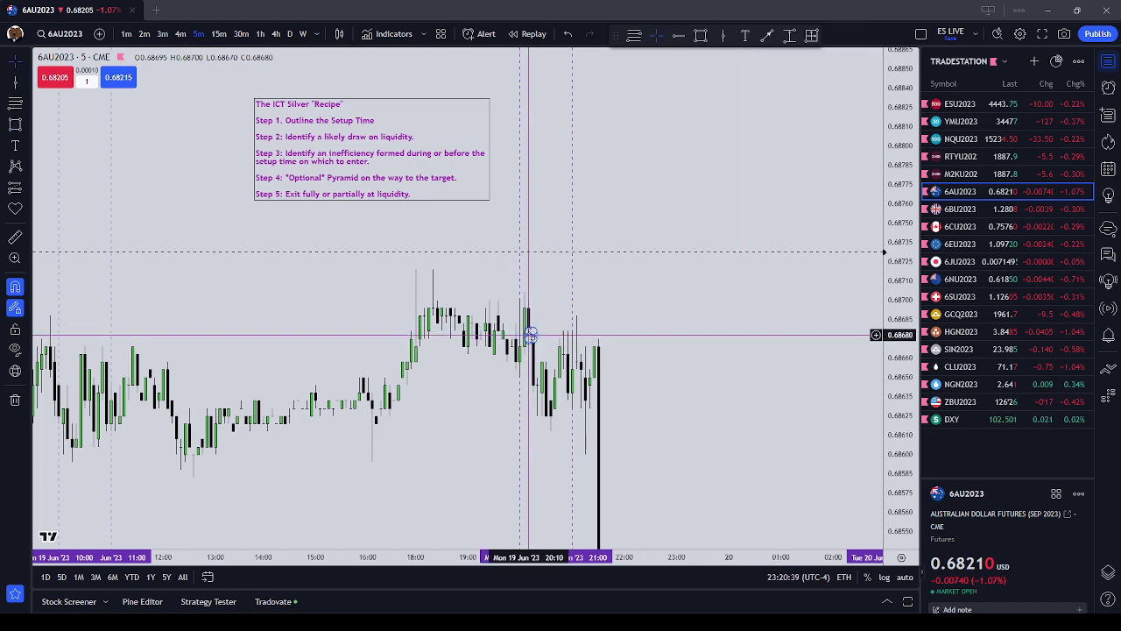
pyautogui.moveTo(900, 367); pyautogui.dragTo(897, 210)
pyautogui.moveTo(627, 382); pyautogui.dragTo(721, 338)
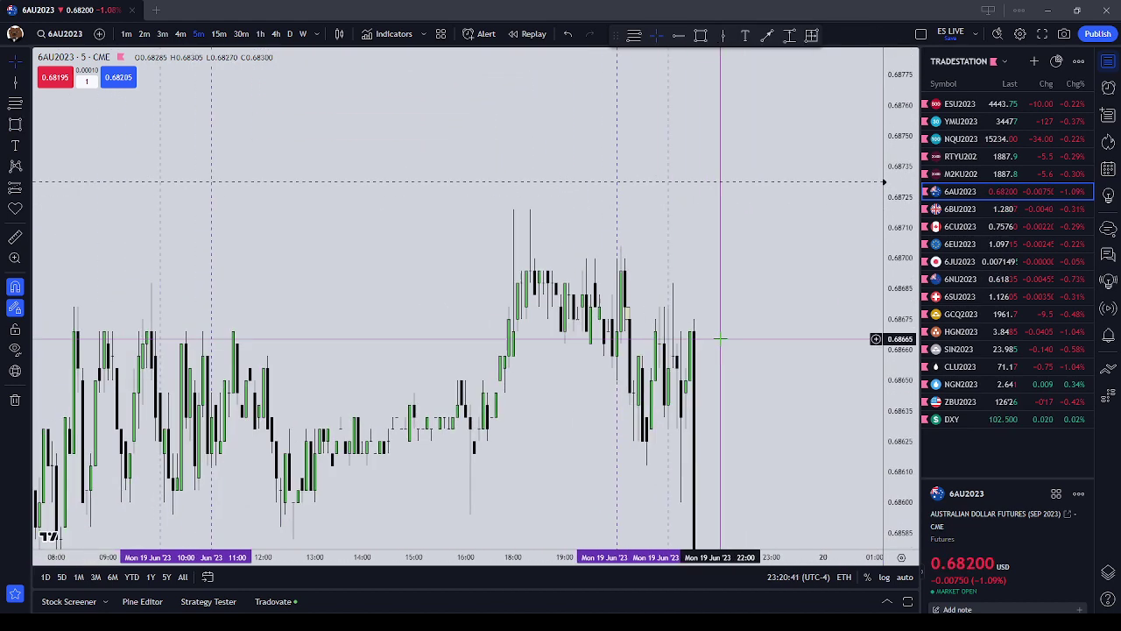
pyautogui.scroll(2, 721, 338)
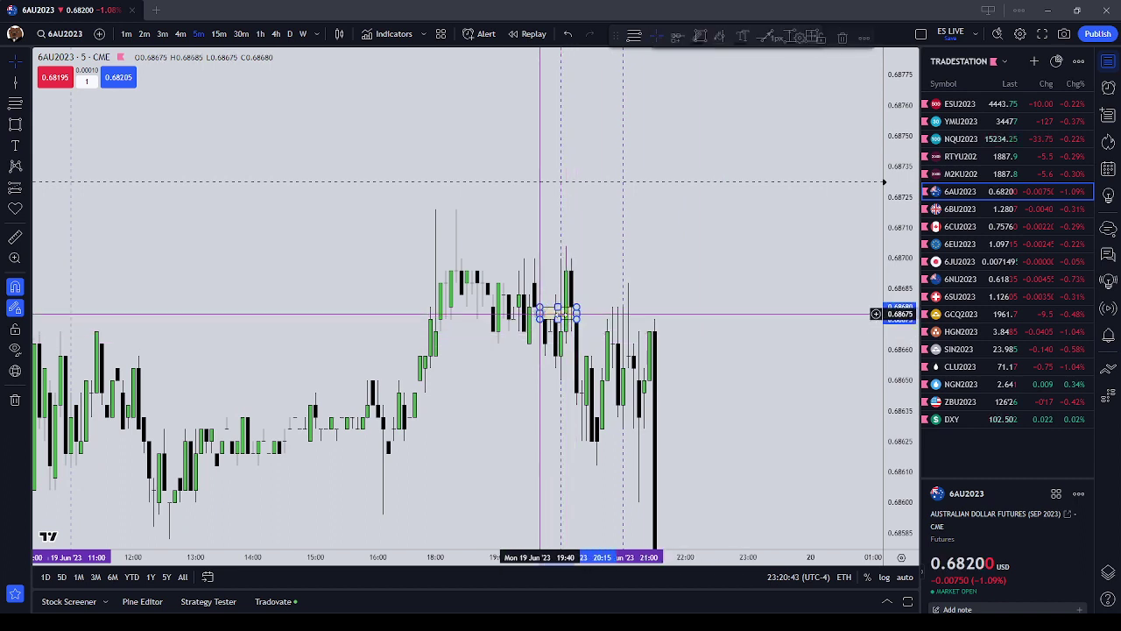
pyautogui.moveTo(540, 307); pyautogui.dragTo(629, 319)
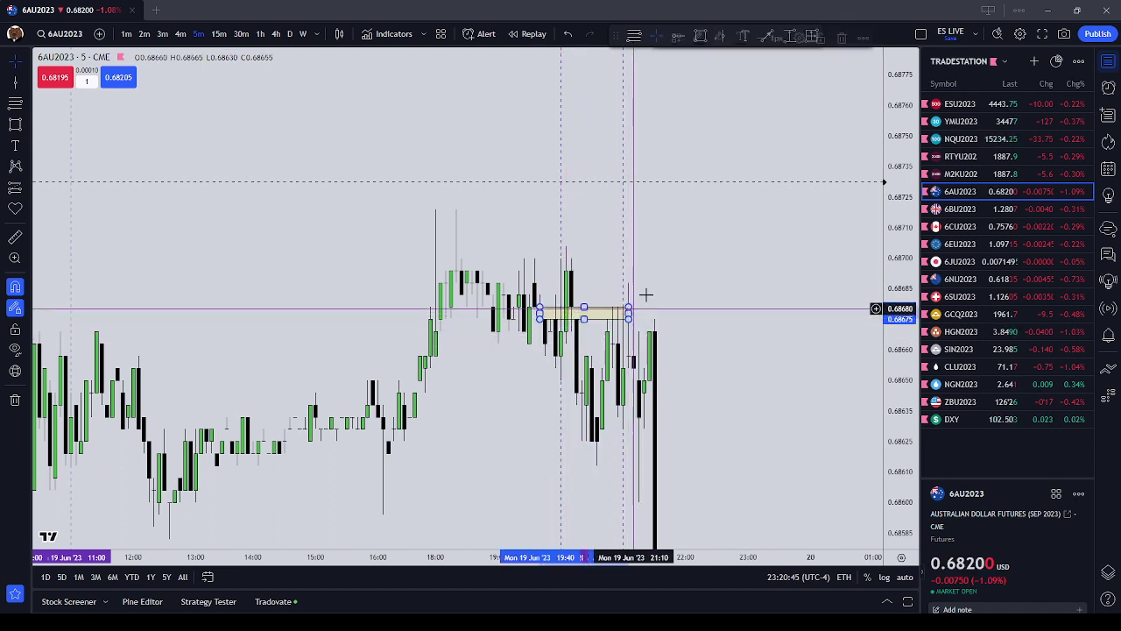
# Step: Apply the ASIAN SILVER template to the inefficiency rectangle and shorten it so it starts at 20:00
pyautogui.click(672, 37)
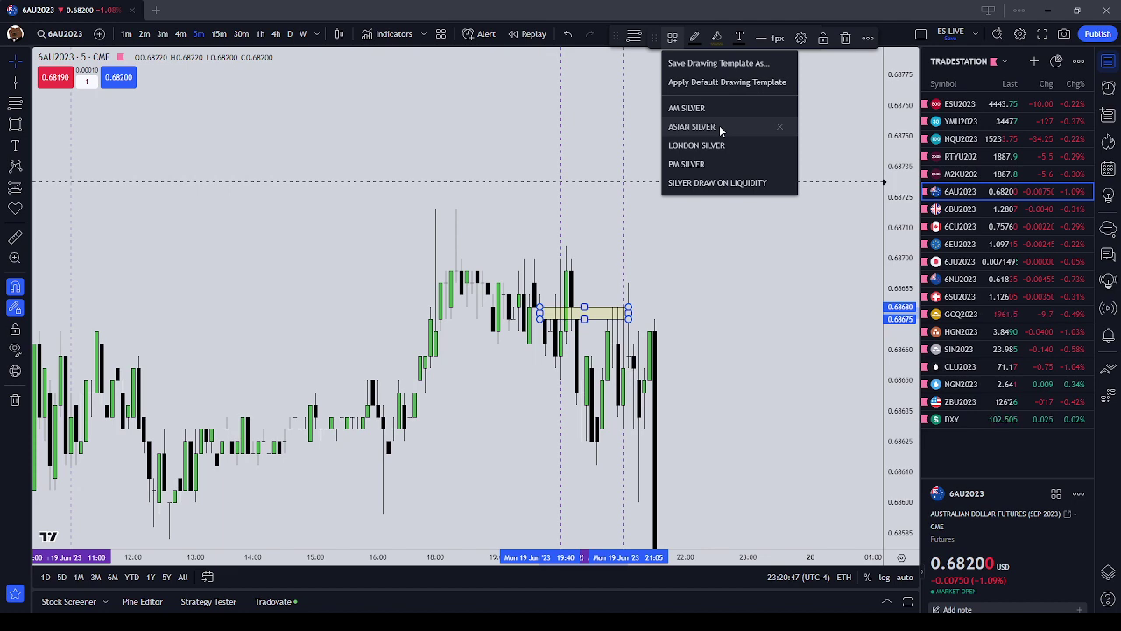
pyautogui.click(719, 127)
pyautogui.scroll(2, 683, 263)
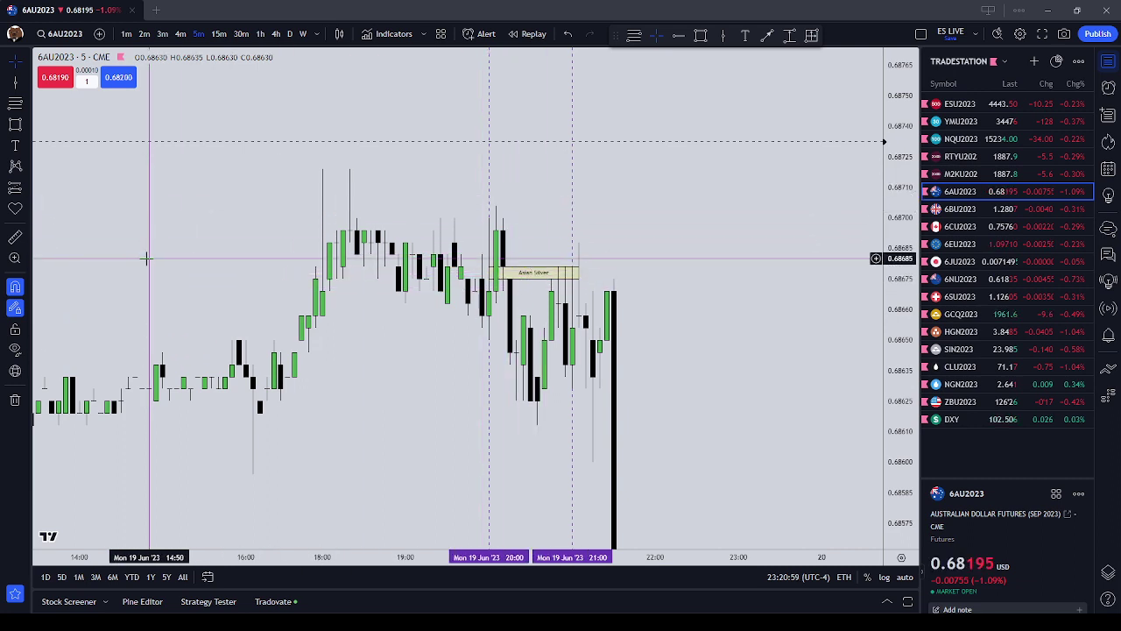
pyautogui.scroll(-2, 145, 257)
pyautogui.scroll(-2, 333, 250)
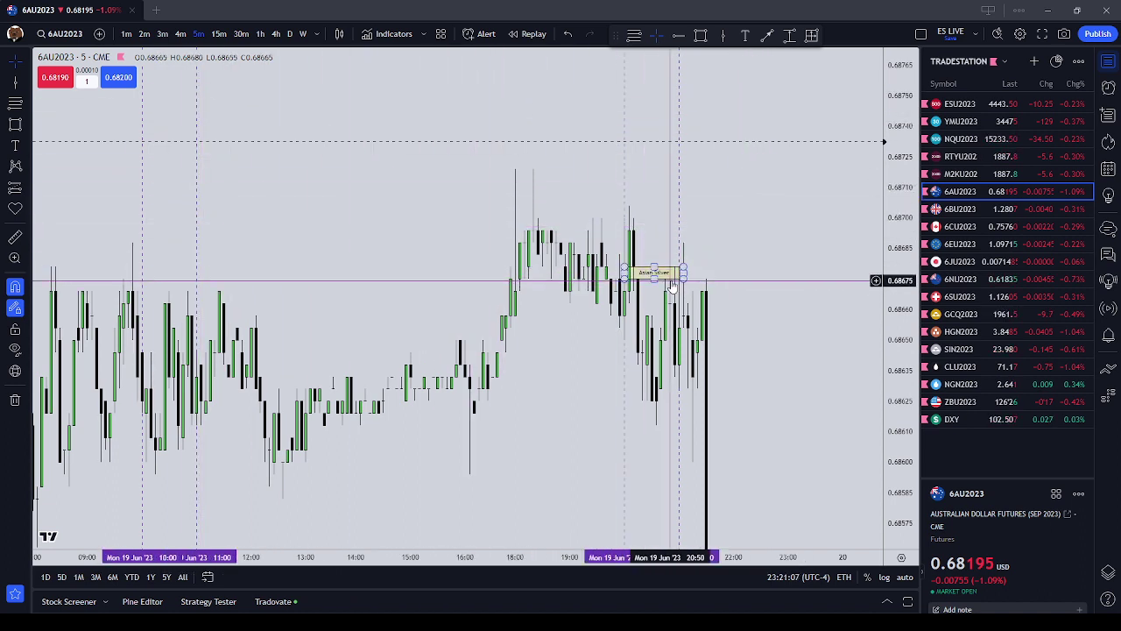
# Step: Move the recipe note down and to the right so it starts at about 15:10 and 0.68790, above the evening candles
pyautogui.scroll(2, 793, 263)
pyautogui.moveTo(890, 217); pyautogui.dragTo(890, 307)
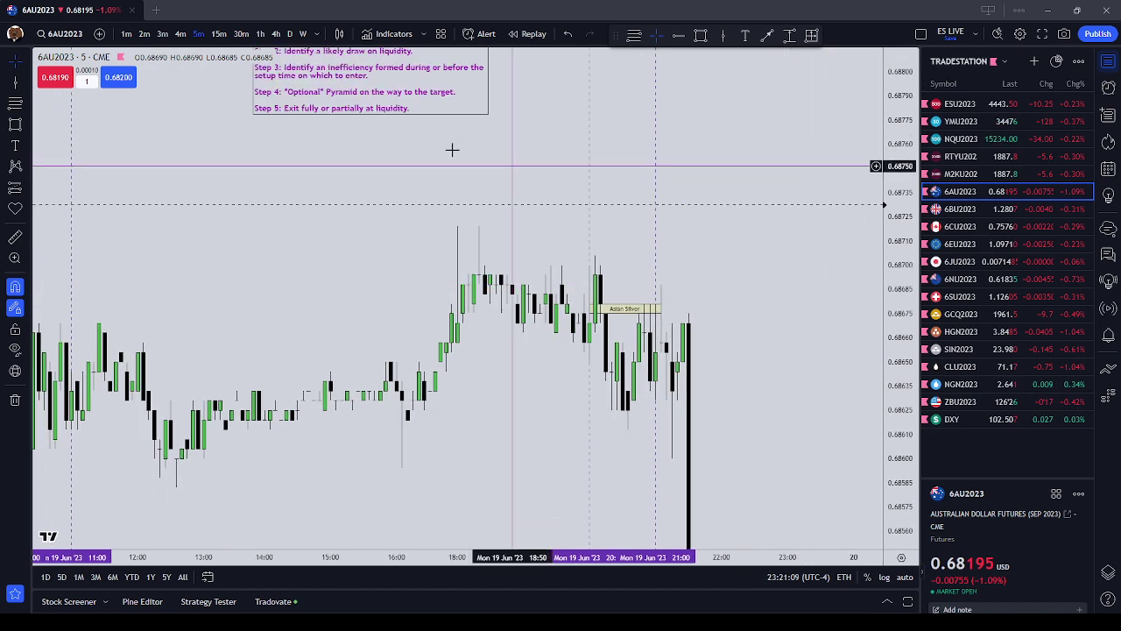
pyautogui.moveTo(388, 85); pyautogui.dragTo(472, 166)
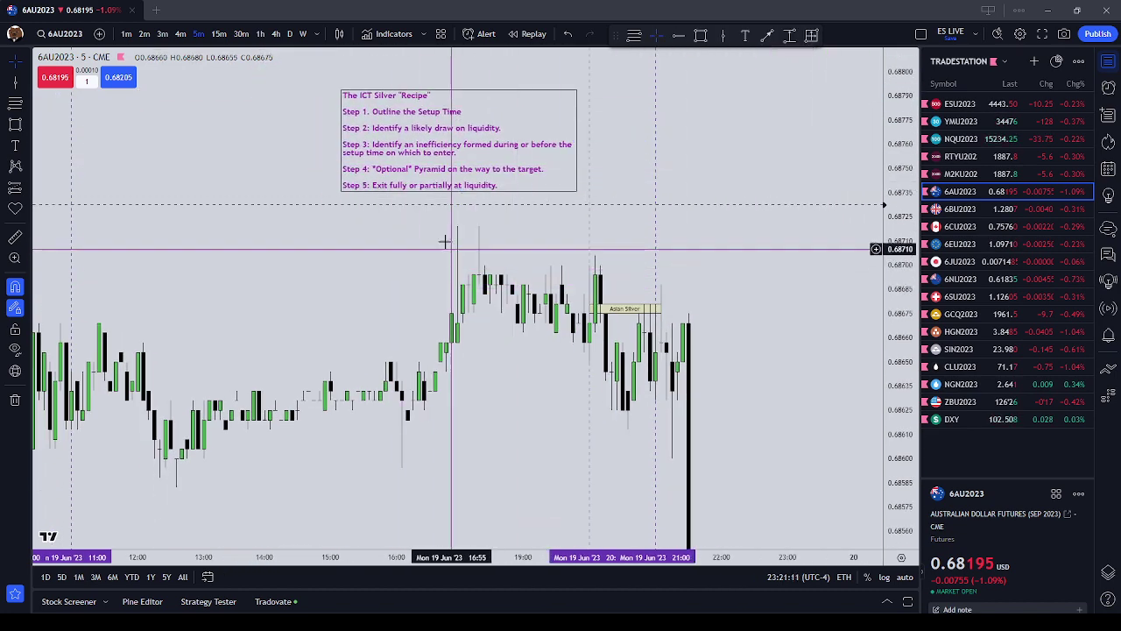
# Step: Examine the price drop after the 20:00 to 21:00 window on 19 June against the Asian Silver inefficiency
pyautogui.click(629, 310)
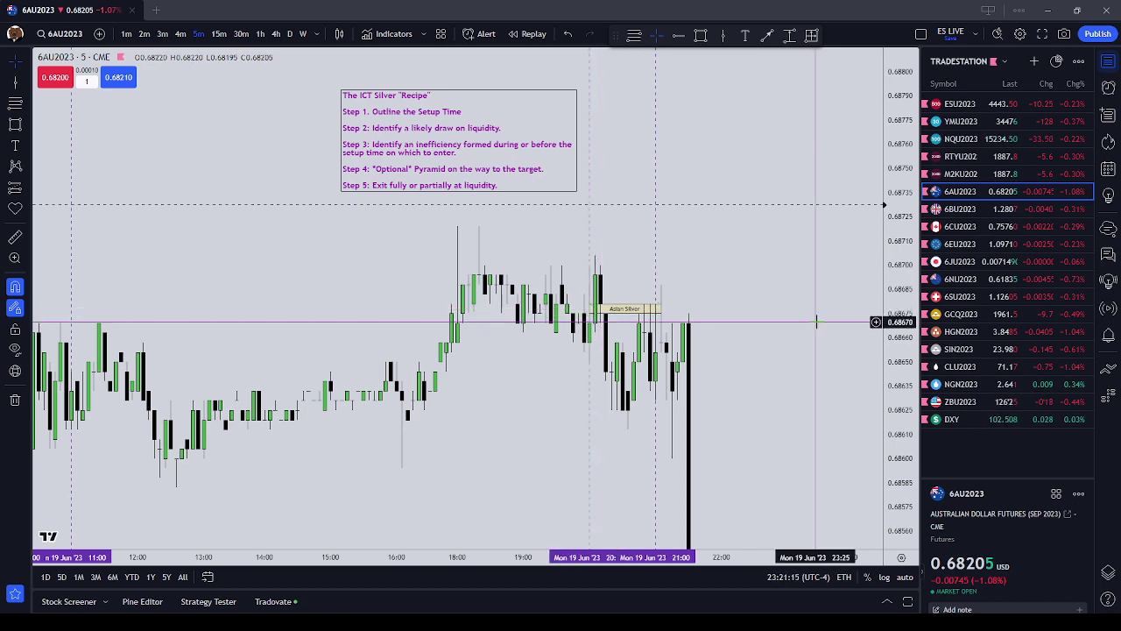
pyautogui.scroll(2, 796, 314)
pyautogui.moveTo(738, 336); pyautogui.dragTo(722, 252)
pyautogui.scroll(-2, 721, 251)
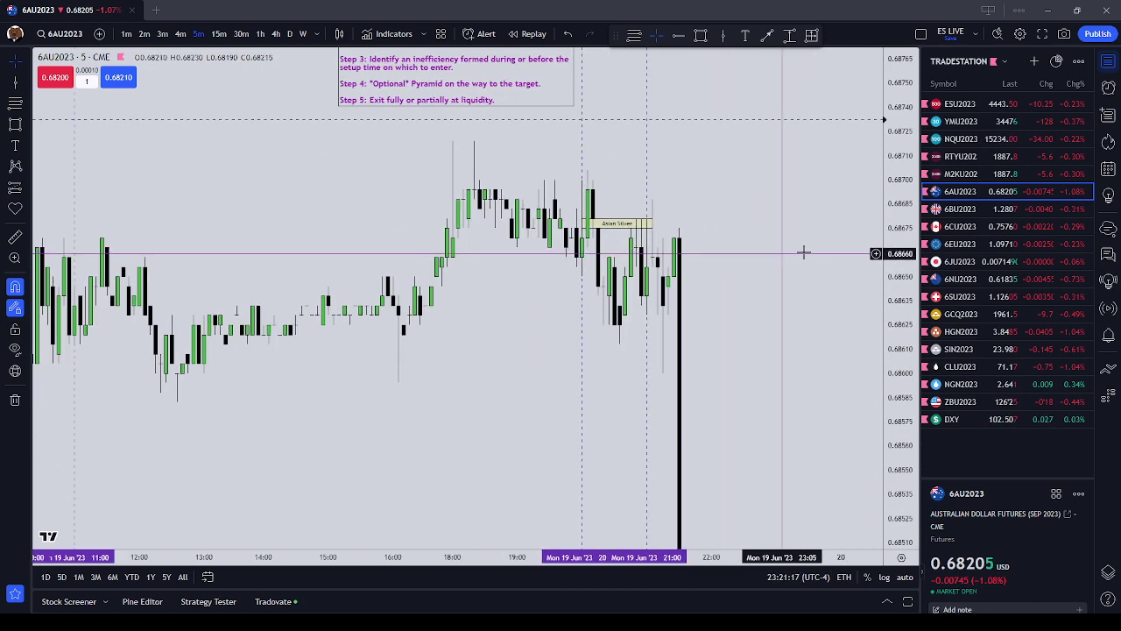
pyautogui.moveTo(902, 211); pyautogui.dragTo(904, 328)
pyautogui.moveTo(711, 343); pyautogui.dragTo(623, 234)
pyautogui.scroll(-1, 625, 235)
pyautogui.moveTo(695, 226); pyautogui.dragTo(704, 282)
pyautogui.moveTo(902, 191); pyautogui.dragTo(902, 335)
pyautogui.moveTo(779, 335); pyautogui.dragTo(718, 145)
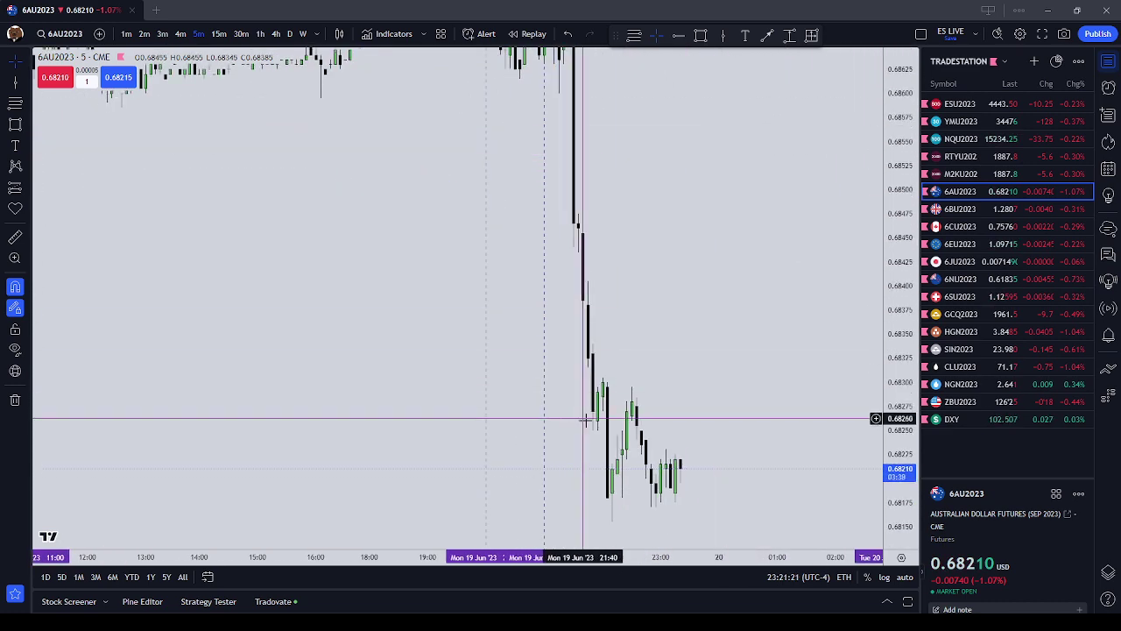
pyautogui.moveTo(619, 293); pyautogui.dragTo(636, 415)
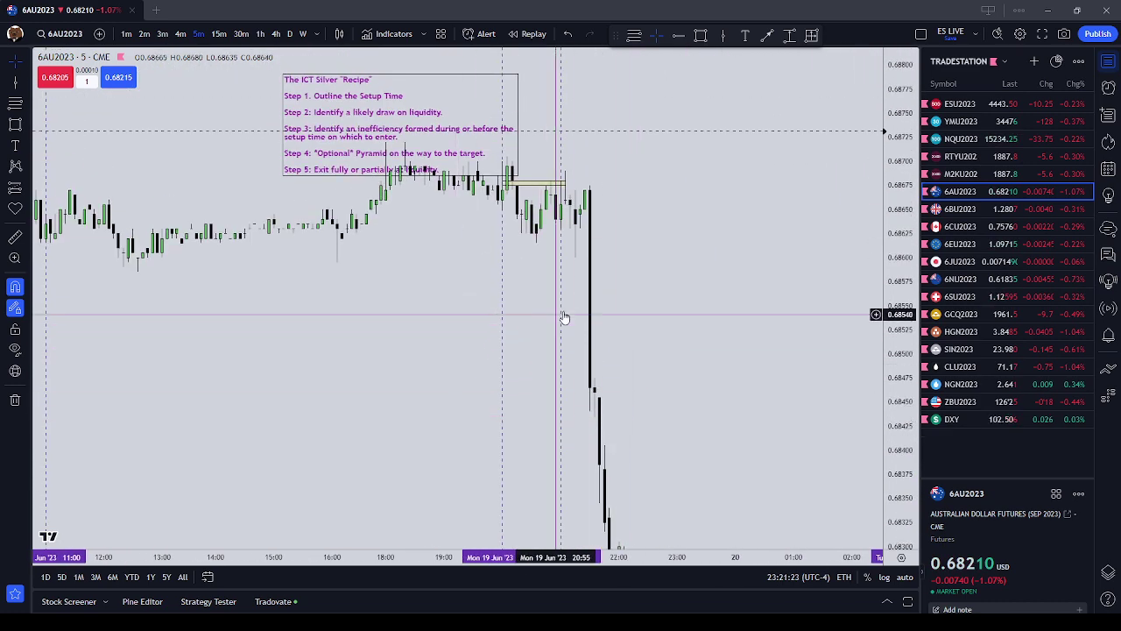
pyautogui.moveTo(640, 271); pyautogui.dragTo(679, 306)
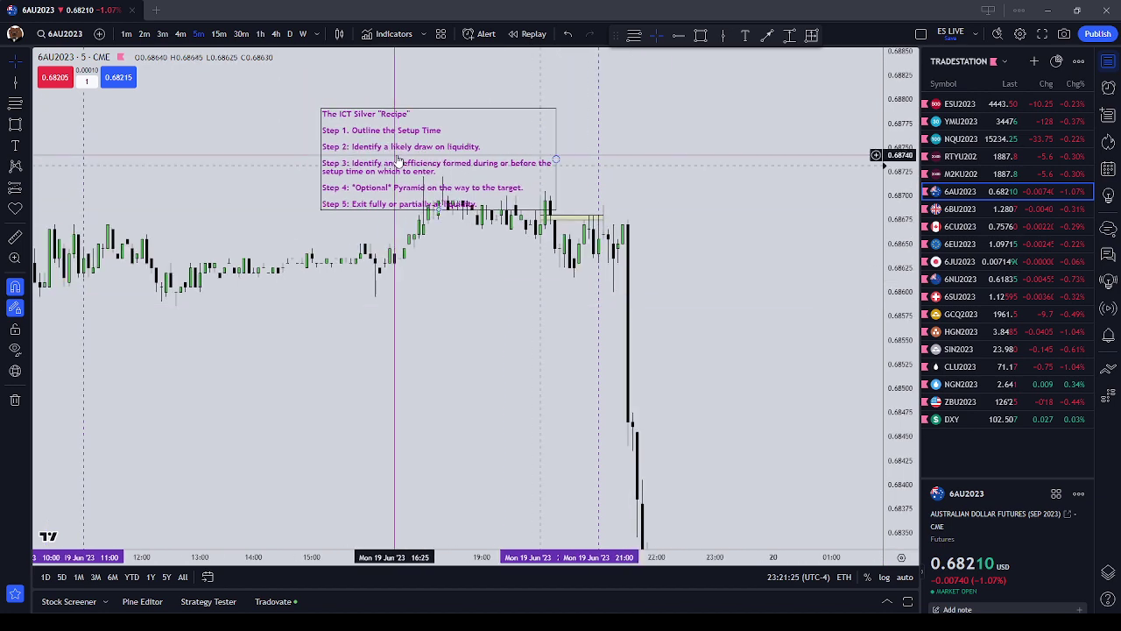
# Step: Raise the recipe note to 15:05 and 0.68820 on 19 June, away from the evening candles
pyautogui.moveTo(394, 156); pyautogui.dragTo(390, 125)
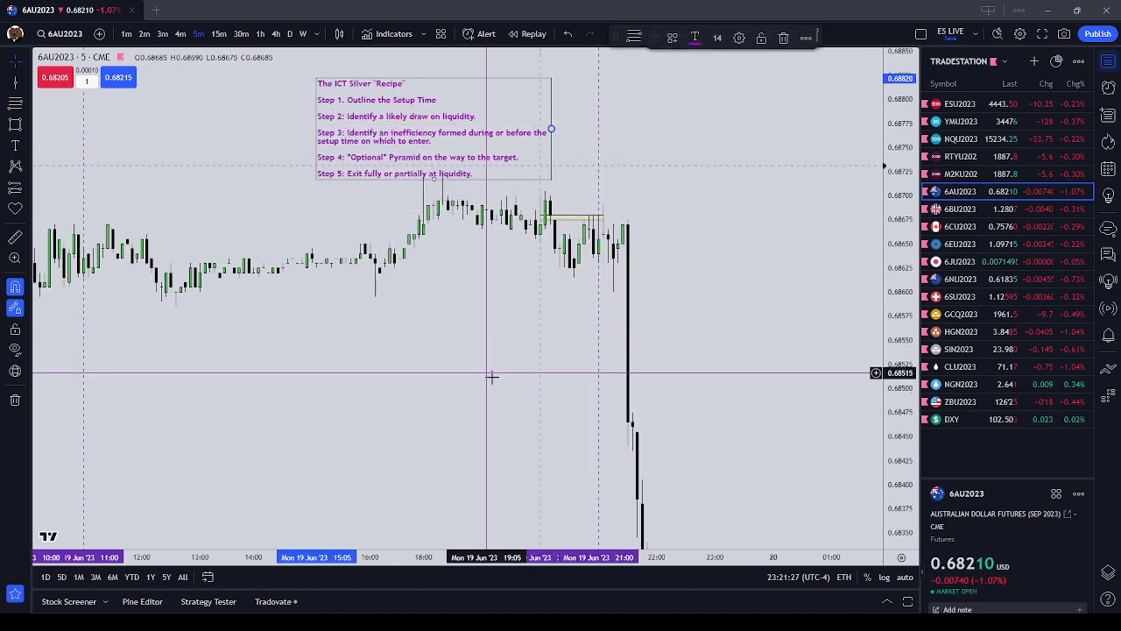
pyautogui.moveTo(717, 302); pyautogui.dragTo(779, 351)
pyautogui.scroll(2, 779, 352)
pyautogui.moveTo(901, 399); pyautogui.dragTo(901, 238)
pyautogui.scroll(-1, 748, 299)
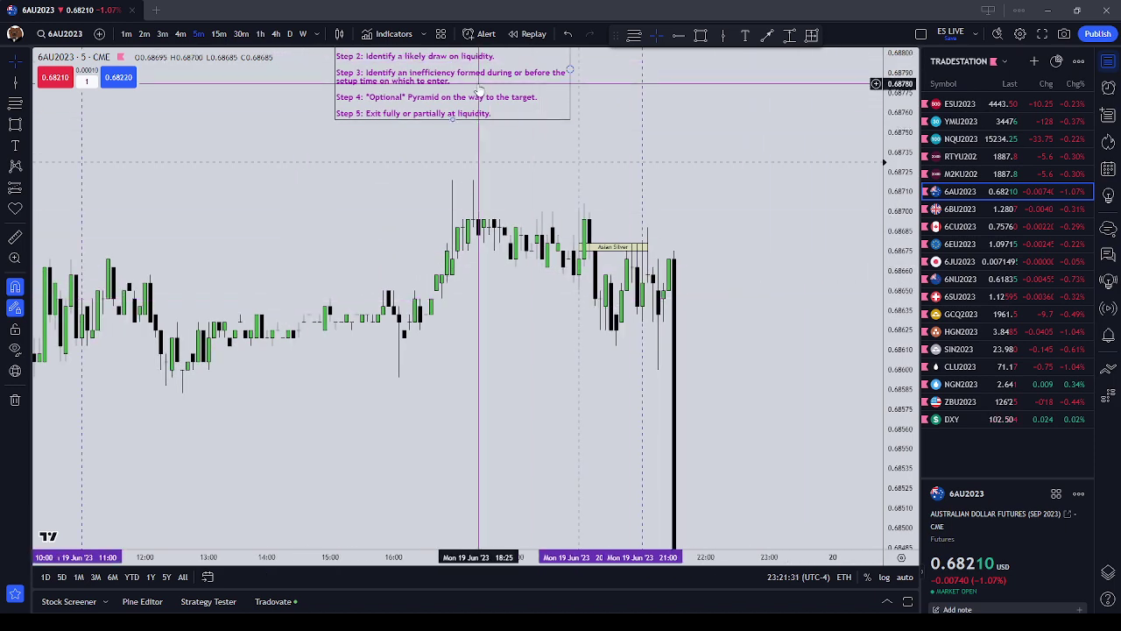
# Step: Switch to the 30-minute interval and examine the overnight swing low of 19 June and the sellside draw on liquidity below it
pyautogui.click(241, 33)
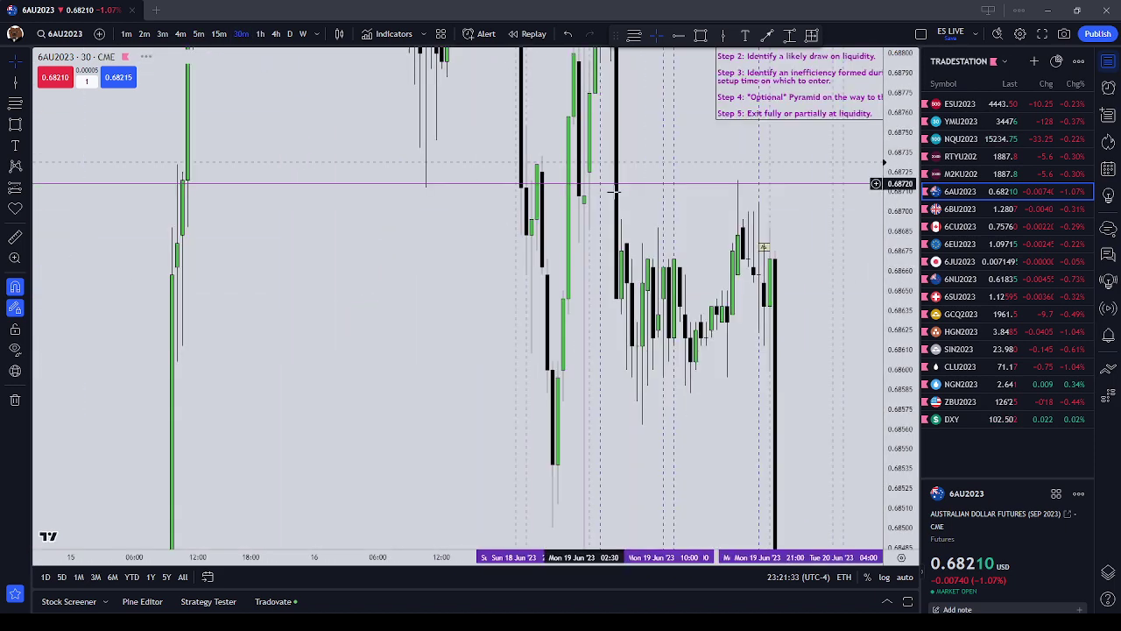
pyautogui.moveTo(673, 229); pyautogui.dragTo(652, 230)
pyautogui.scroll(3, 728, 232)
pyautogui.moveTo(891, 203); pyautogui.dragTo(885, 366)
pyautogui.scroll(-1, 773, 376)
pyautogui.moveTo(330, 370); pyautogui.dragTo(258, 273)
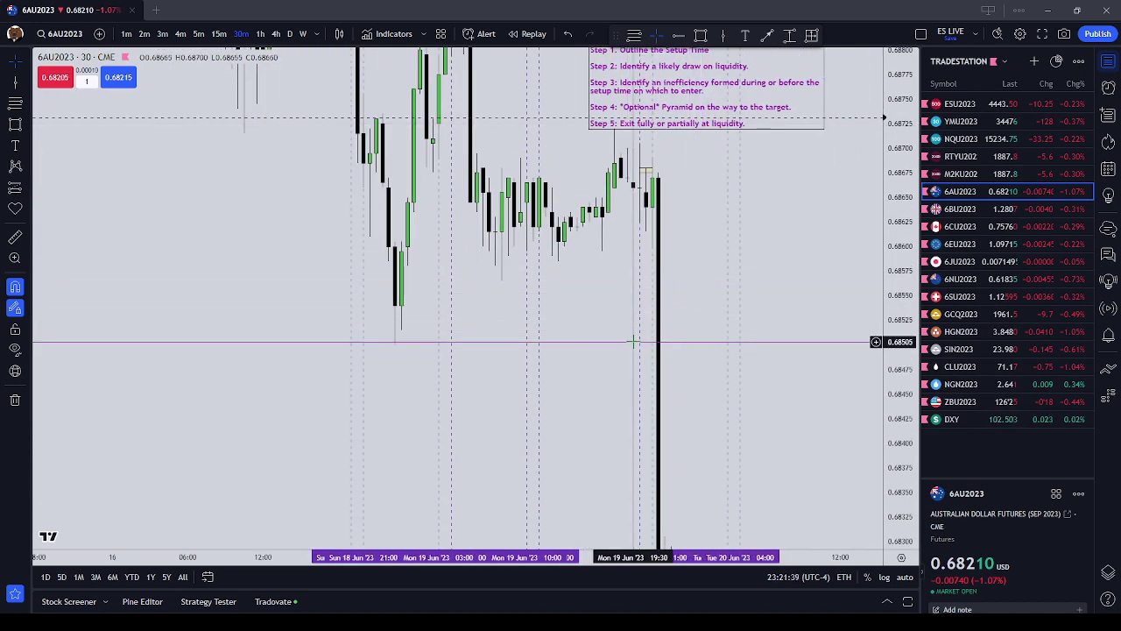
pyautogui.click(587, 344)
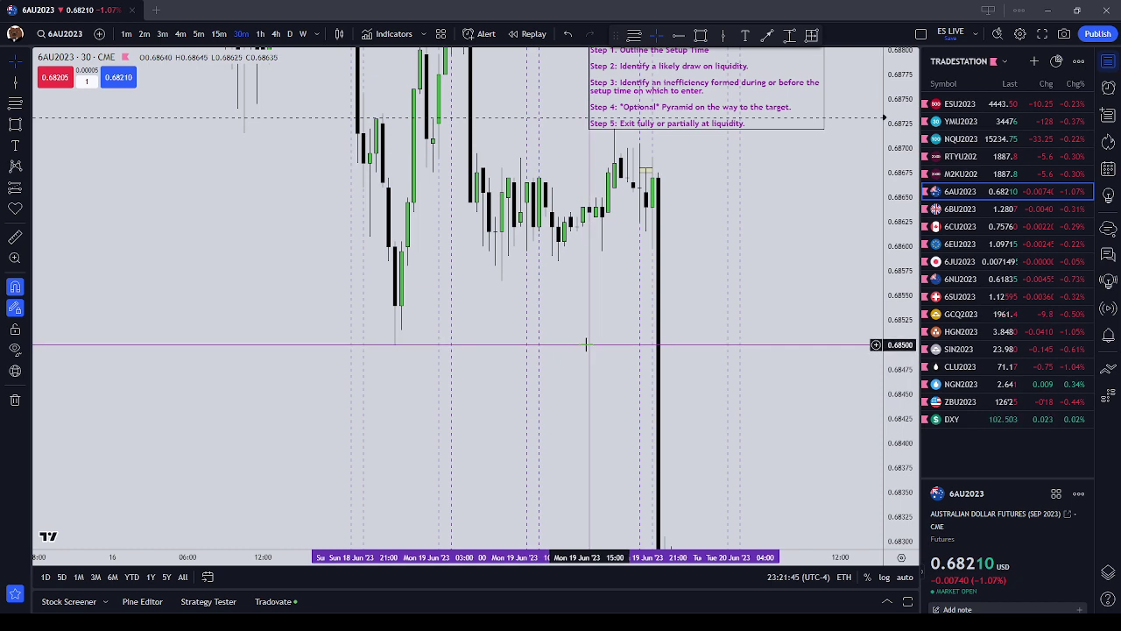
pyautogui.moveTo(586, 345); pyautogui.dragTo(585, 339)
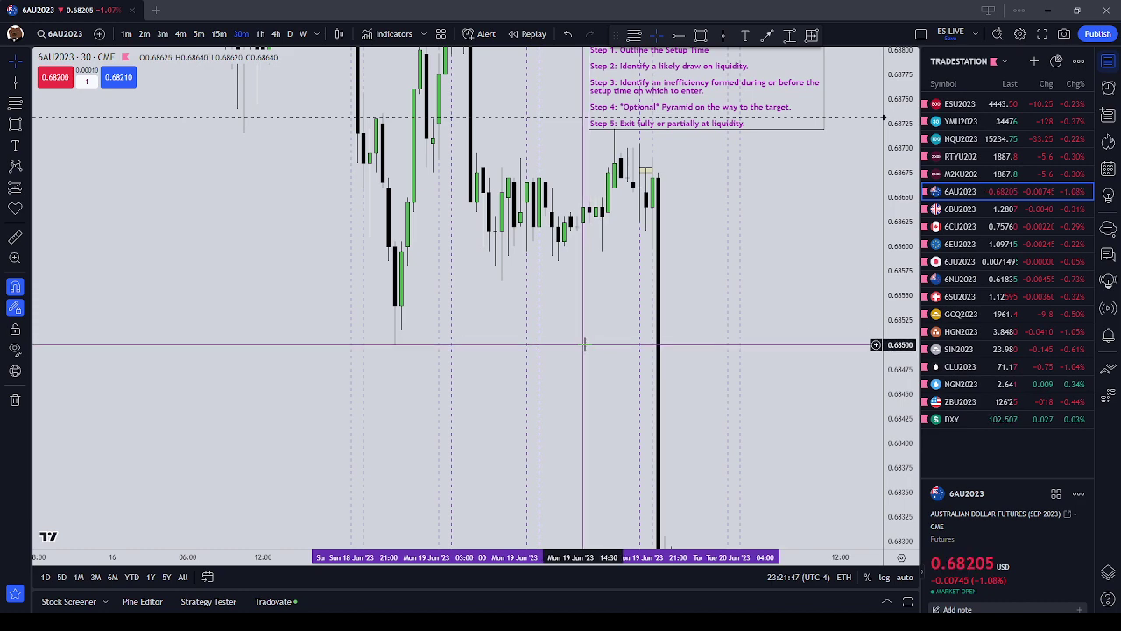
pyautogui.moveTo(893, 167); pyautogui.dragTo(890, 319)
pyautogui.scroll(-3, 453, 315)
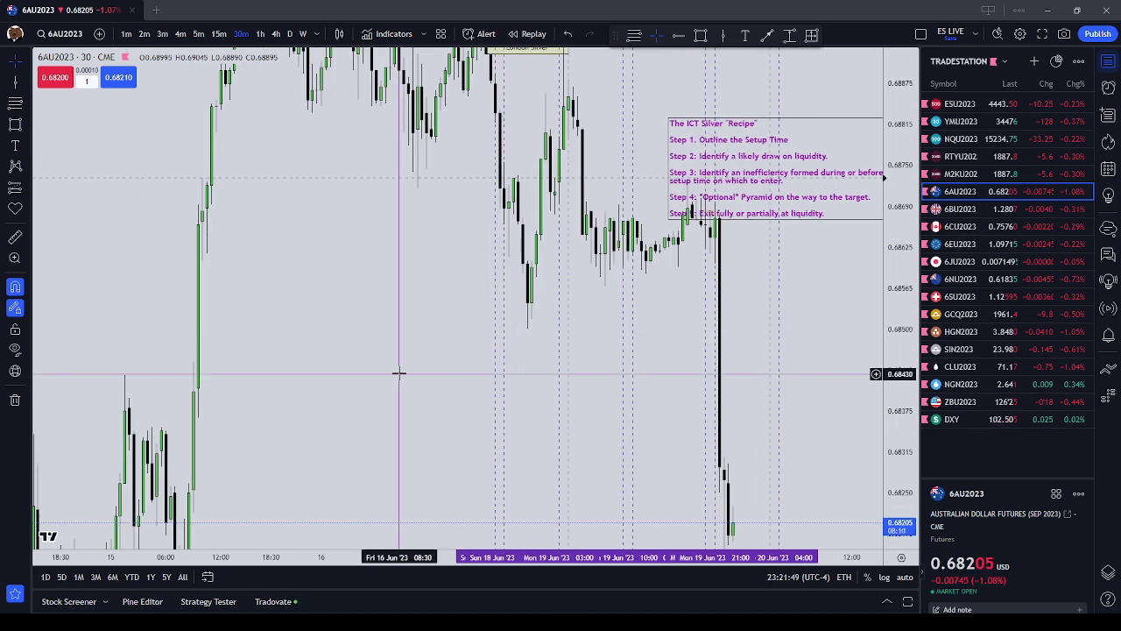
pyautogui.moveTo(400, 373); pyautogui.dragTo(383, 268)
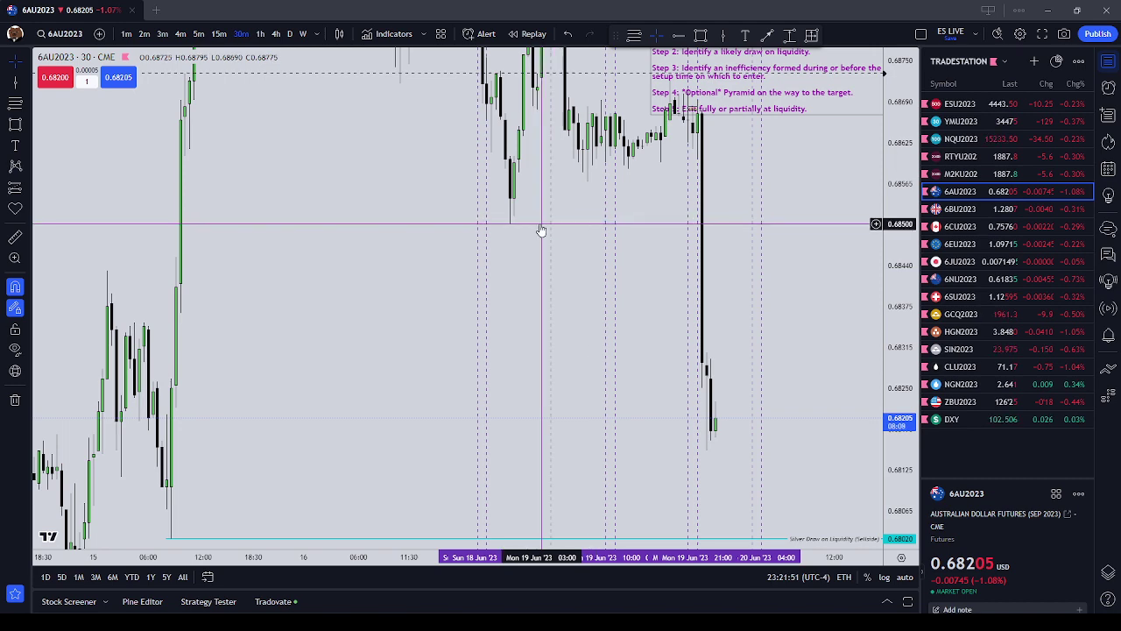
pyautogui.moveTo(308, 315); pyautogui.dragTo(275, 356)
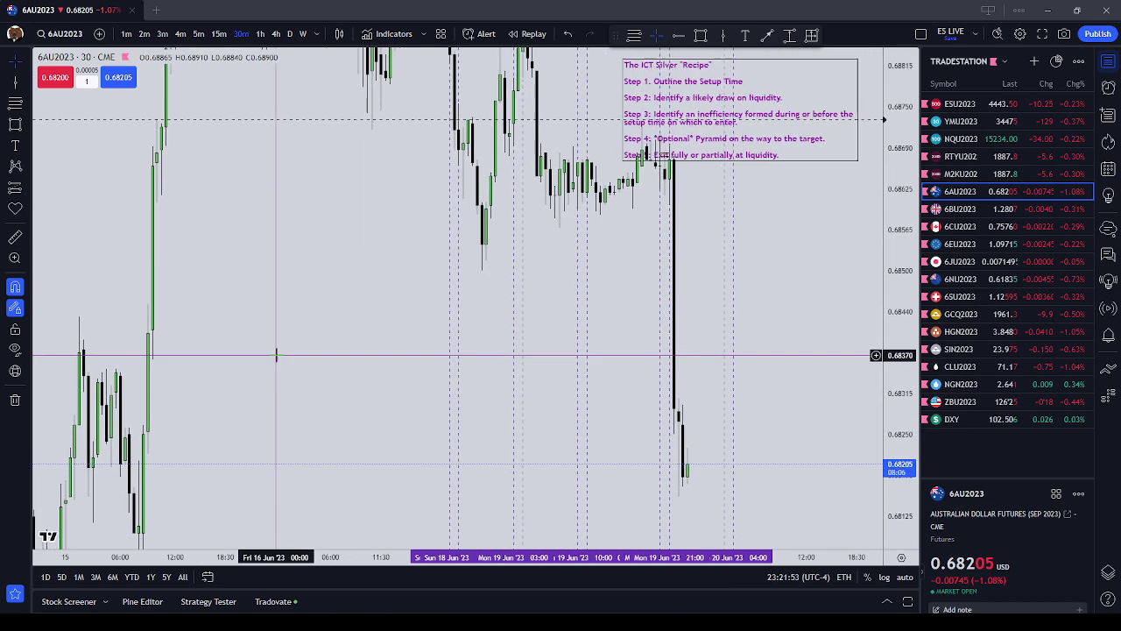
# Step: Show trade executions with their labels on the chart and return to the 5-minute interval
pyautogui.scroll(1, 769, 195)
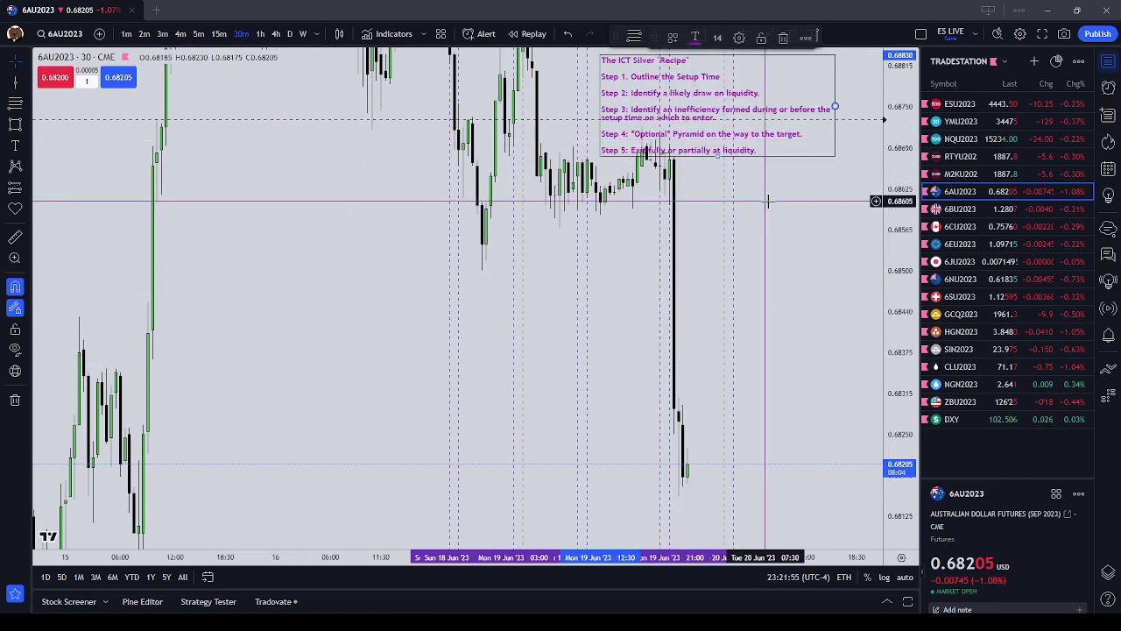
pyautogui.scroll(1, 771, 230)
pyautogui.rightClick(775, 234)
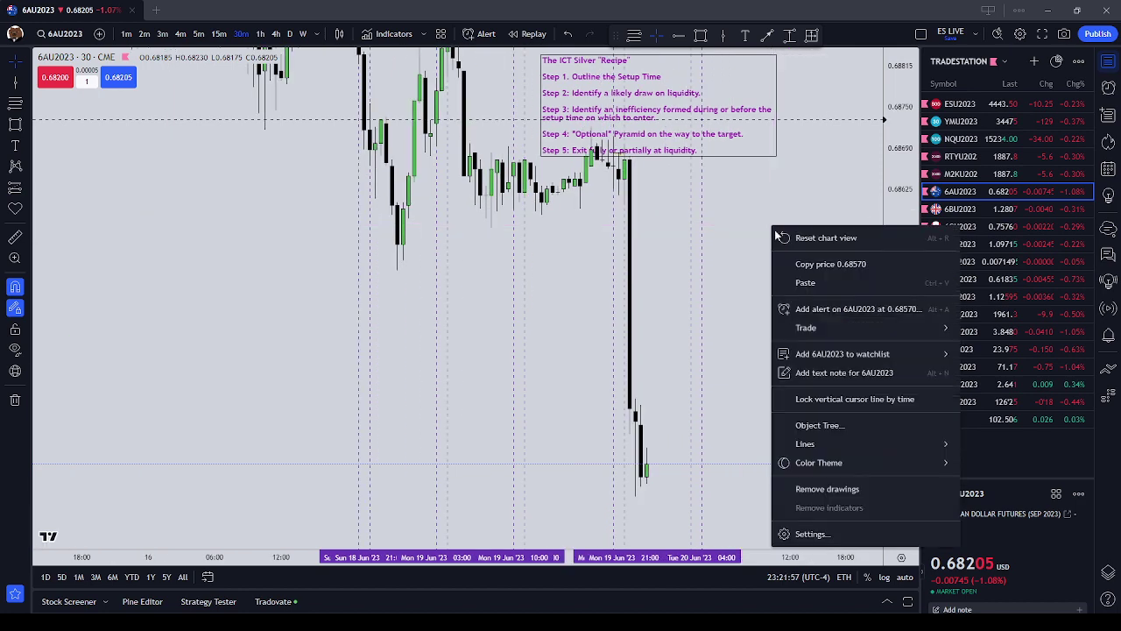
pyautogui.click(815, 532)
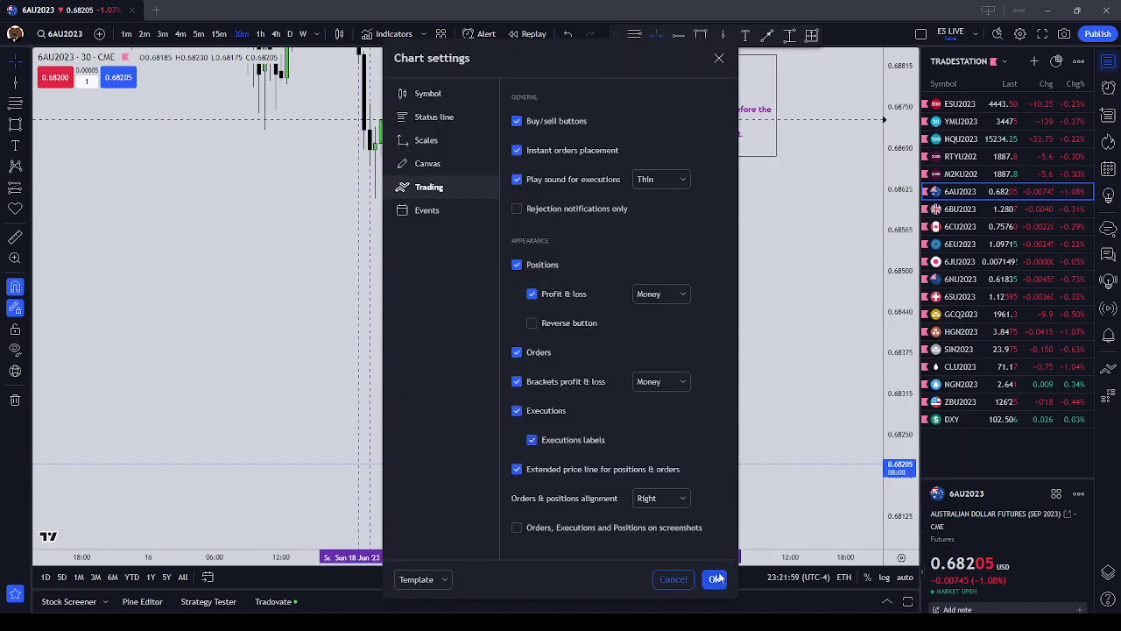
pyautogui.click(717, 578)
pyautogui.press('5')
pyautogui.press('Return')
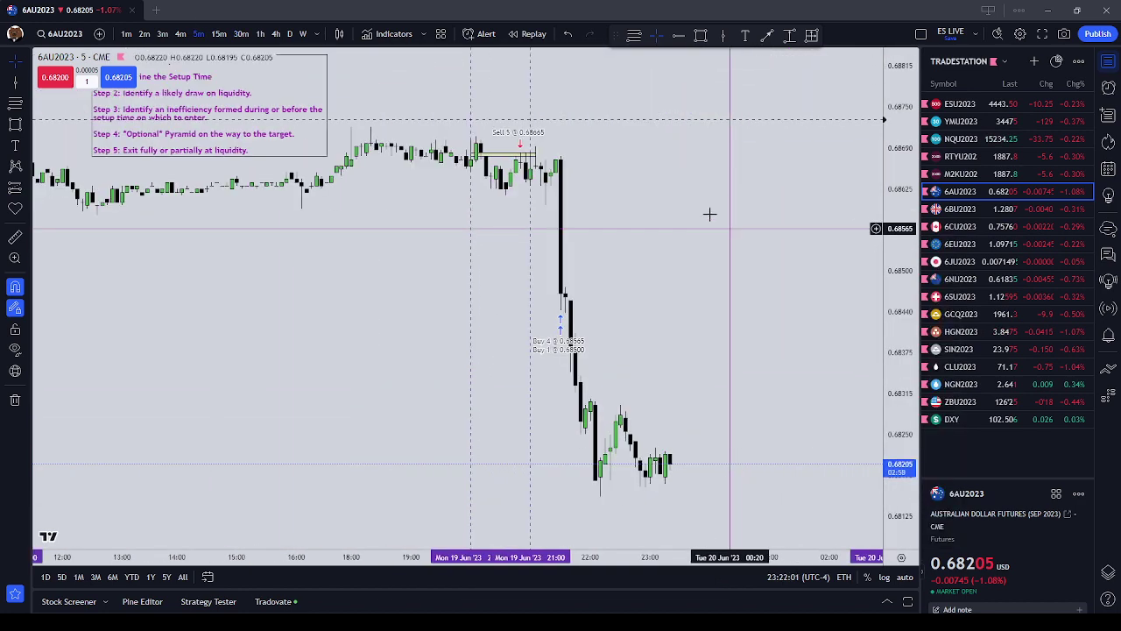
# Step: Raise the recipe note to about 0.68890, clear of the sell execution label, and deselect it
pyautogui.scroll(-2, 710, 214)
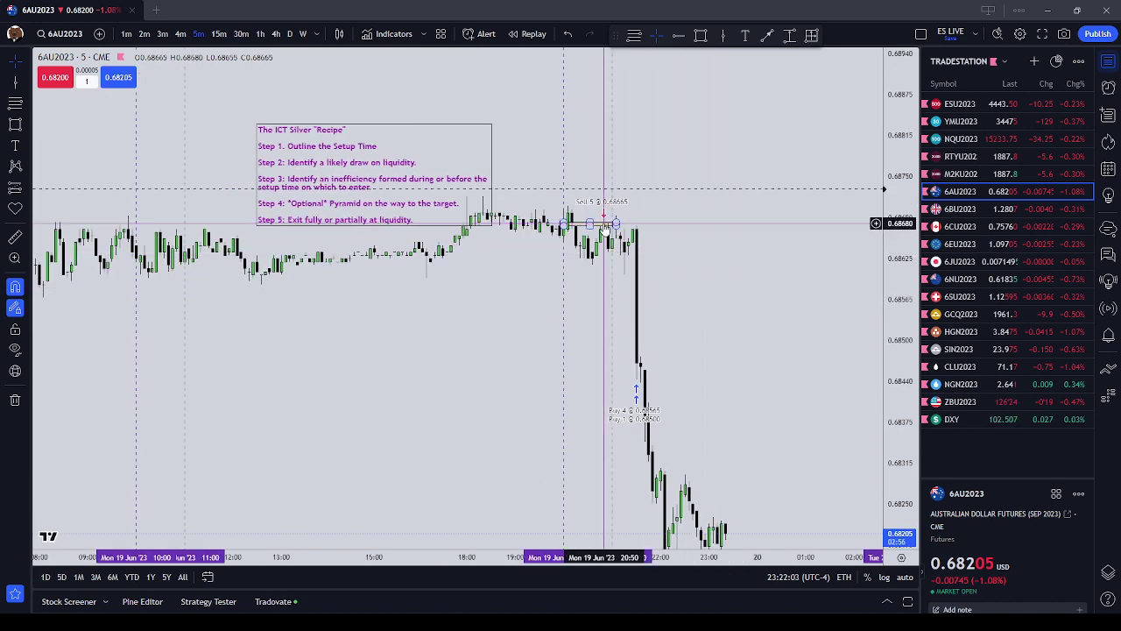
pyautogui.scroll(-3, 605, 221)
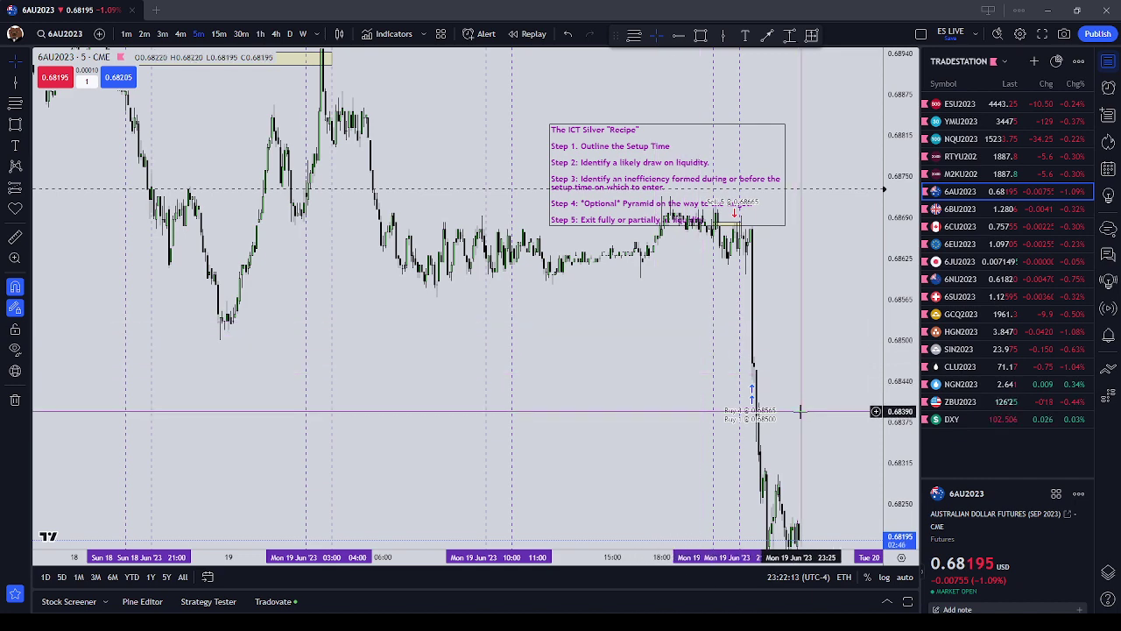
pyautogui.moveTo(746, 207); pyautogui.dragTo(729, 166)
pyautogui.click(809, 295)
# Step: Examine the sell and buy executions against the overnight low and the sellside draw on liquidity, using the 15-minute interval
pyautogui.moveTo(740, 297); pyautogui.dragTo(602, 217)
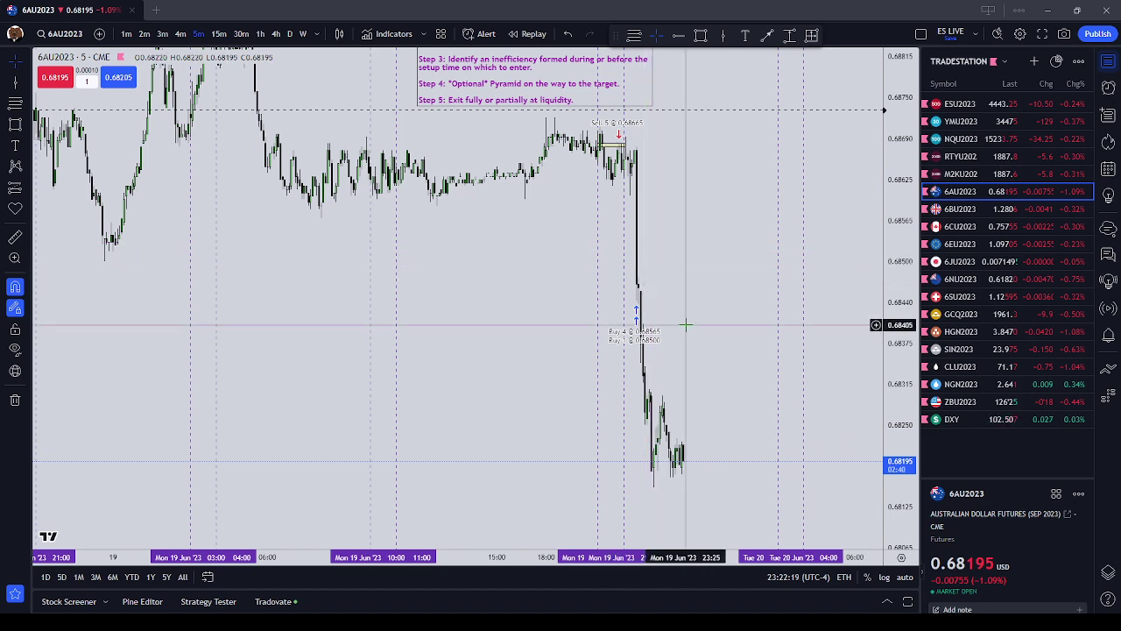
pyautogui.moveTo(706, 311); pyautogui.dragTo(713, 321)
pyautogui.scroll(-1, 715, 323)
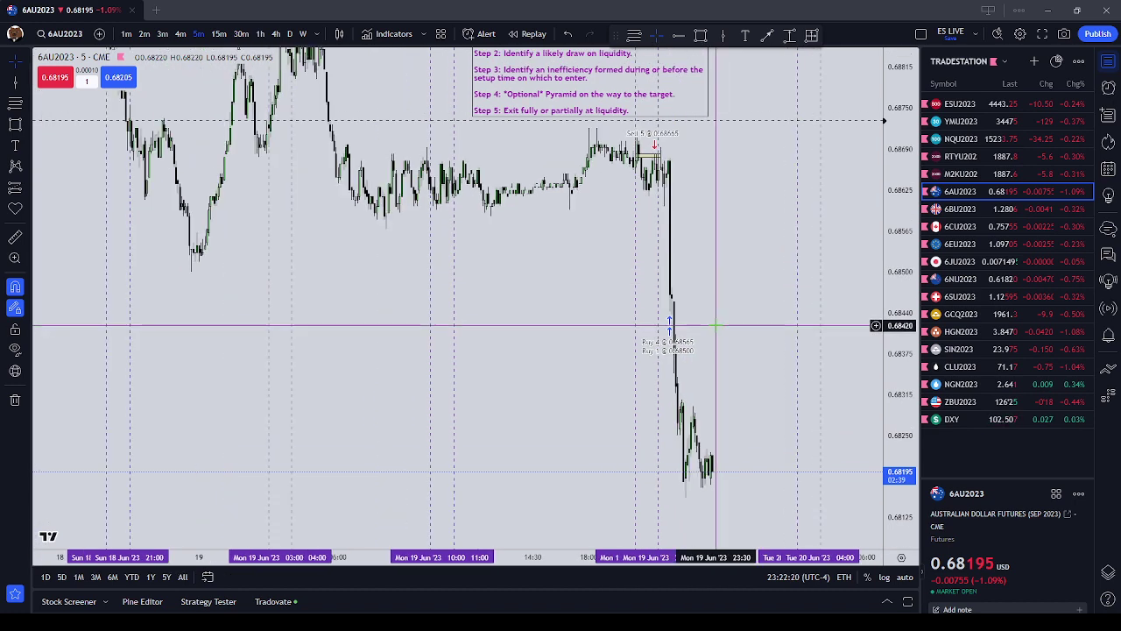
pyautogui.click(219, 34)
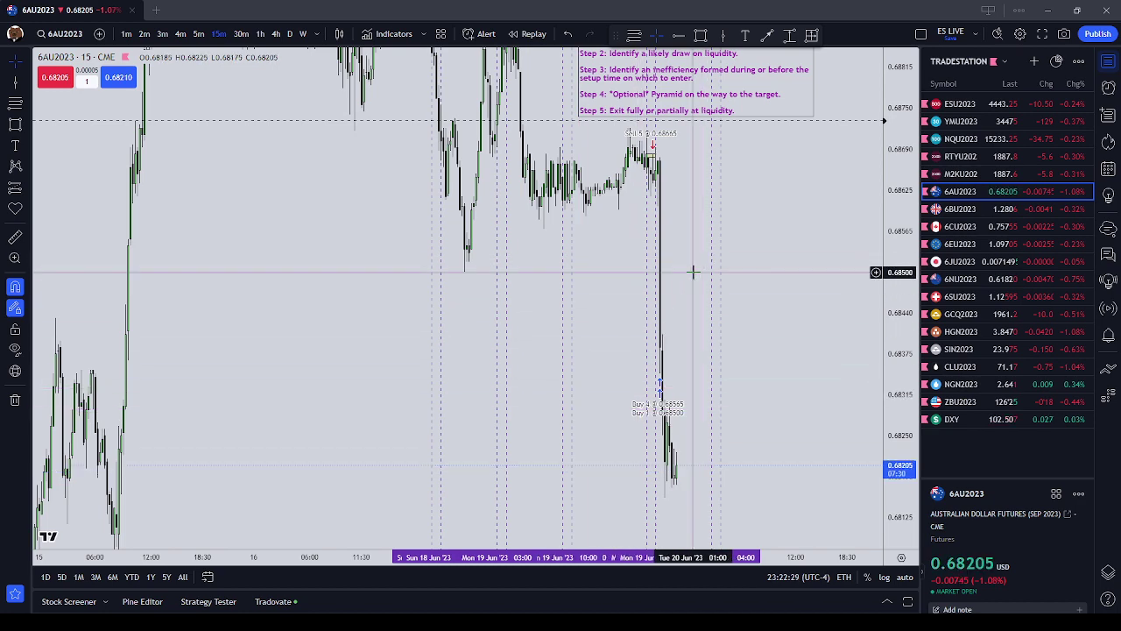
pyautogui.moveTo(688, 278); pyautogui.dragTo(662, 233)
pyautogui.scroll(2, 648, 233)
pyautogui.scroll(-1, 633, 226)
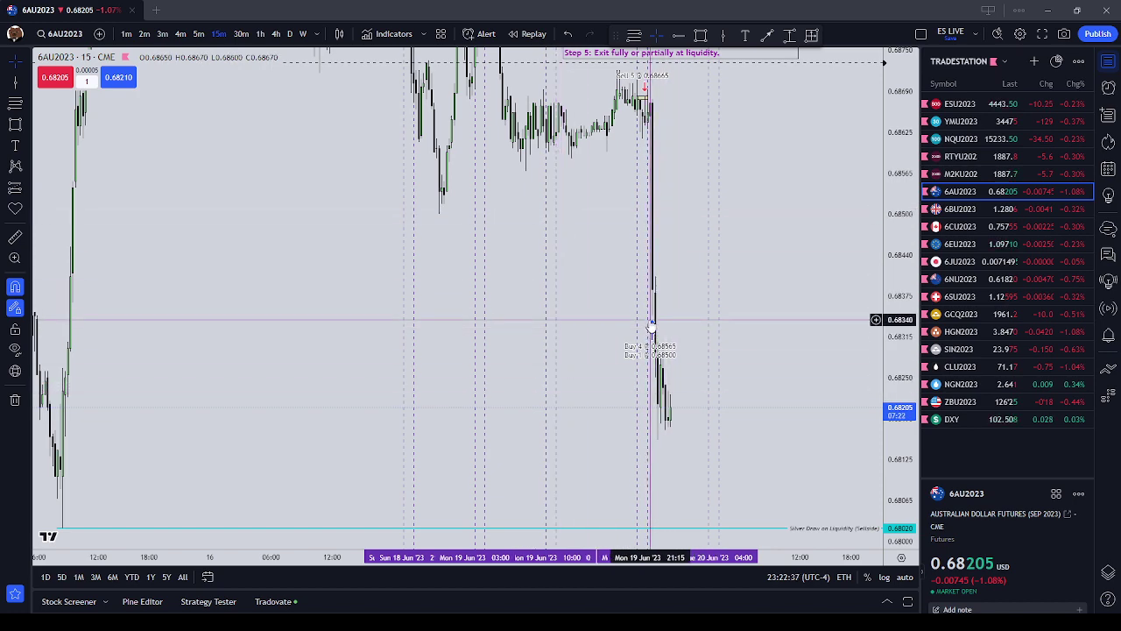
pyautogui.scroll(3, 670, 337)
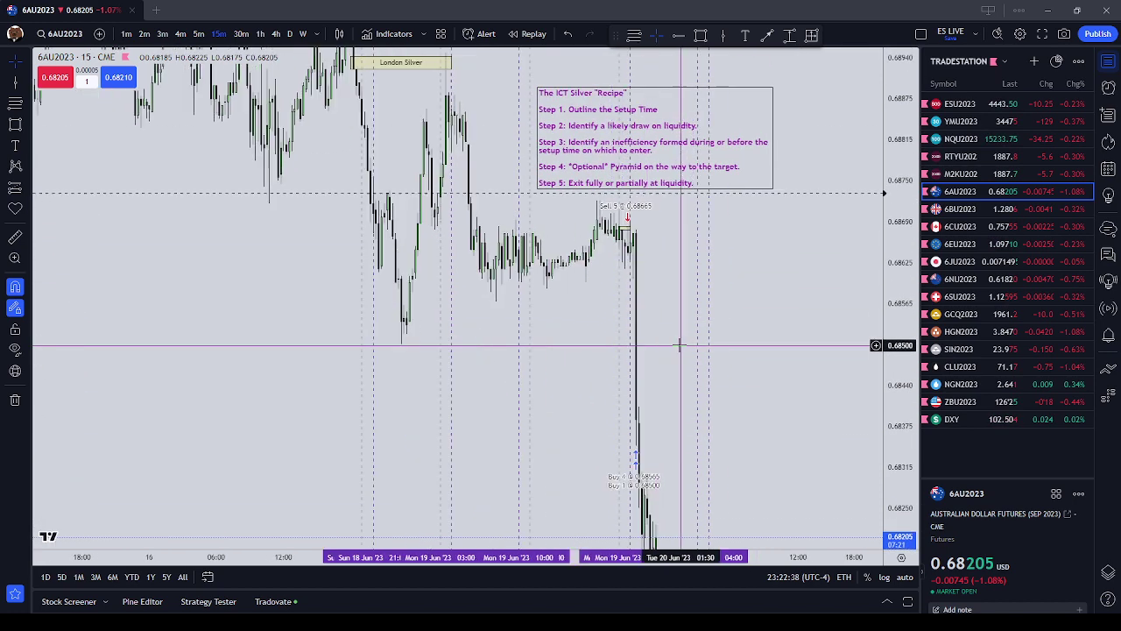
# Step: Shift the recipe note back to 09:45 and 0.68890 on 19 June
pyautogui.click(586, 180)
pyautogui.scroll(1, 636, 439)
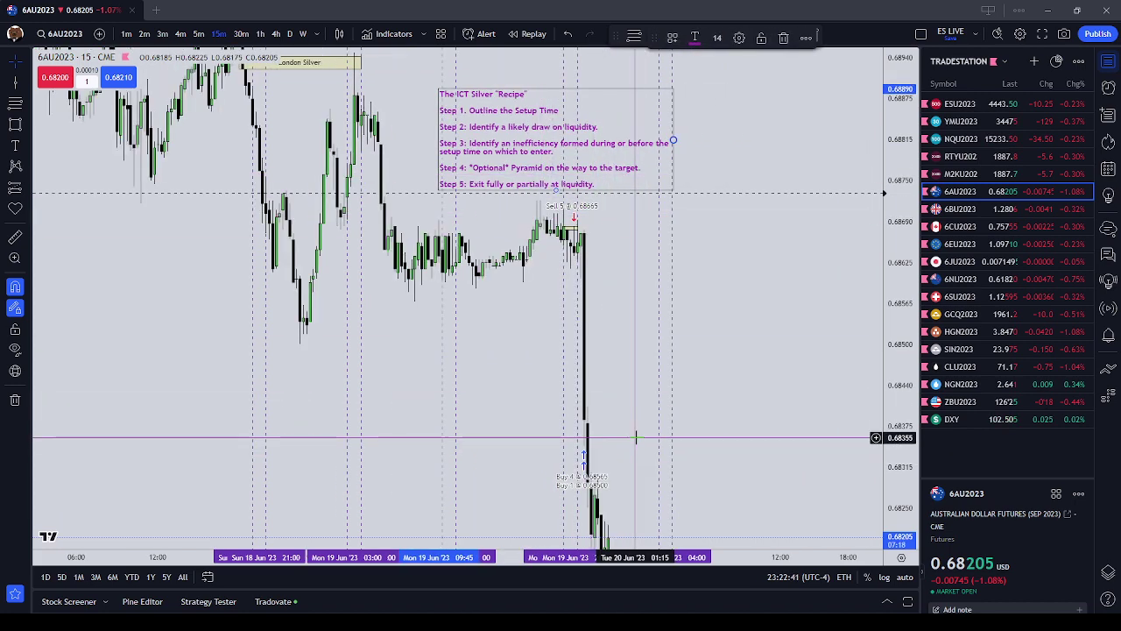
pyautogui.moveTo(636, 438); pyautogui.dragTo(197, 234)
pyautogui.scroll(-1, 219, 212)
pyautogui.moveTo(611, 269); pyautogui.dragTo(598, 224)
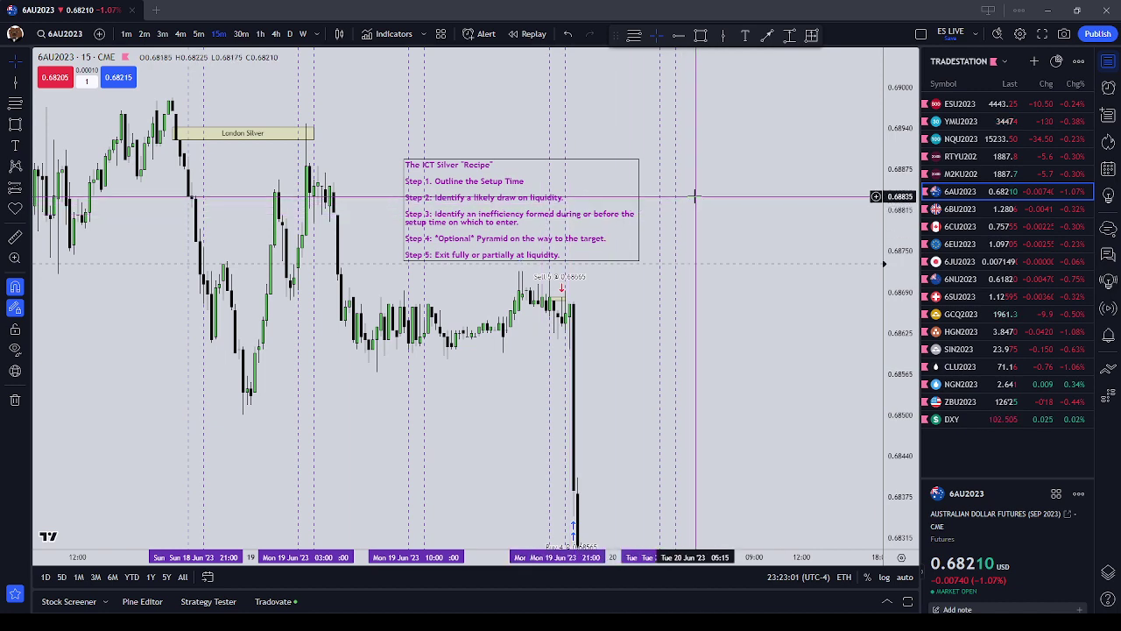
# Step: Raise the recipe note slightly to about 0.68910, above the sell execution label, and deselect it
pyautogui.moveTo(694, 196); pyautogui.dragTo(513, 203)
pyautogui.moveTo(338, 179); pyautogui.dragTo(436, 172)
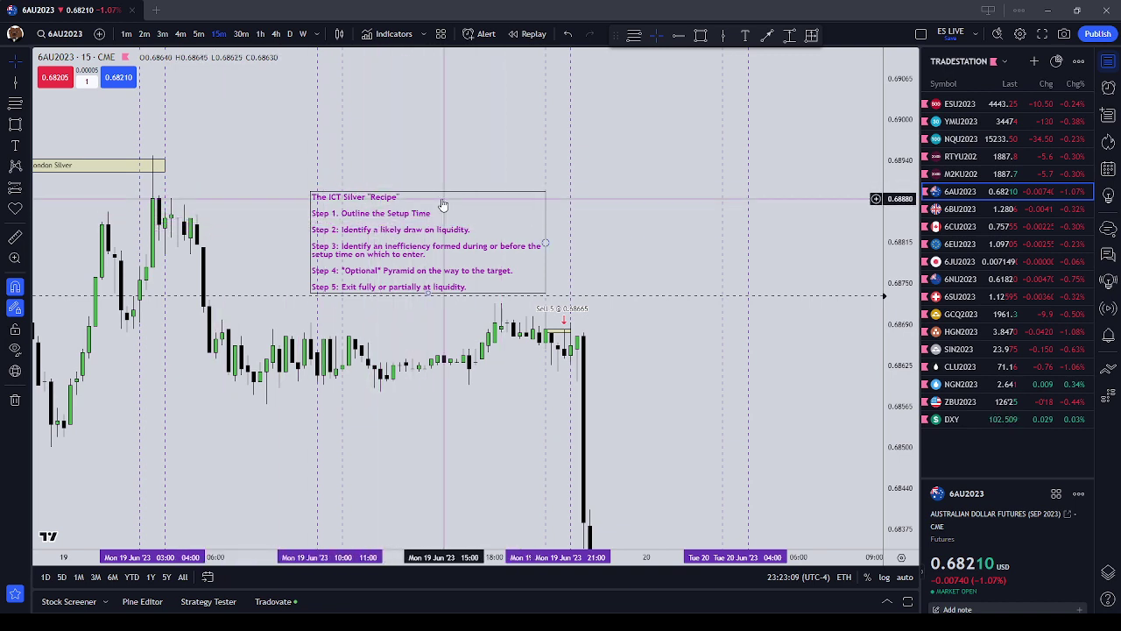
pyautogui.moveTo(713, 175); pyautogui.dragTo(751, 208)
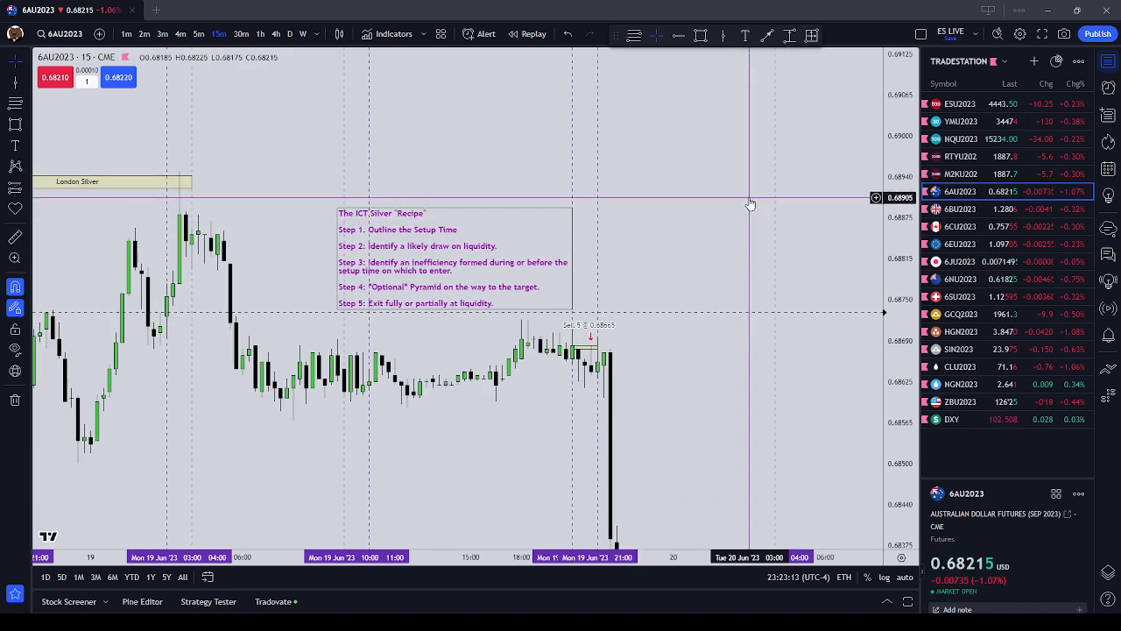
pyautogui.moveTo(432, 247); pyautogui.dragTo(480, 237)
pyautogui.click(666, 227)
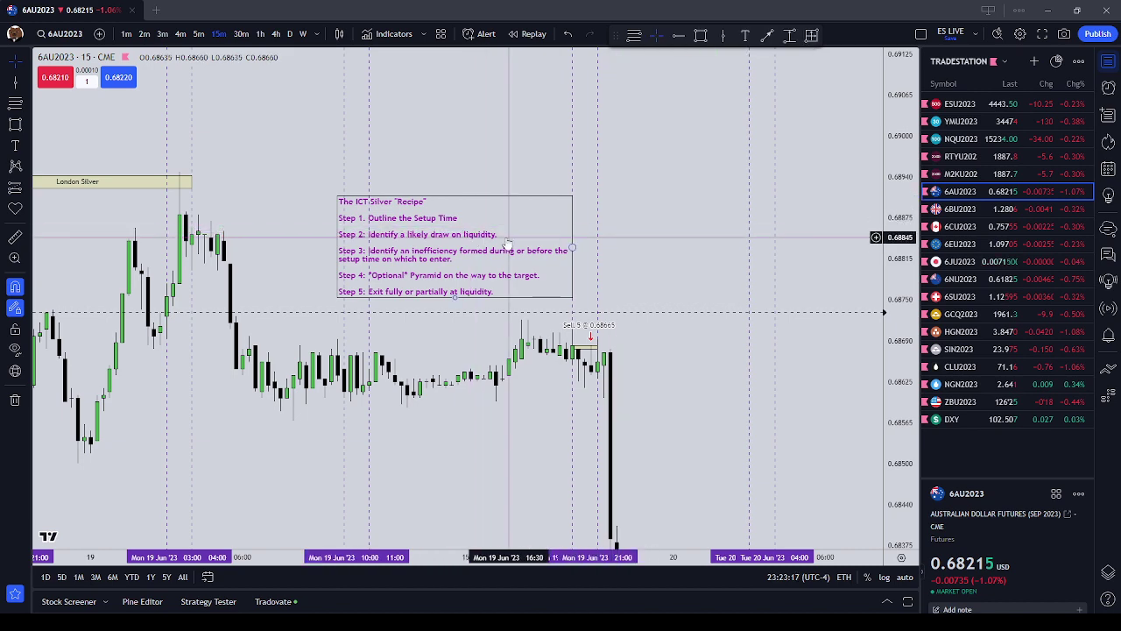
# Step: Return to the 5-minute interval and move the recipe note to about 14:30 and 0.68915, above the evening candles
pyautogui.scroll(-3, 682, 187)
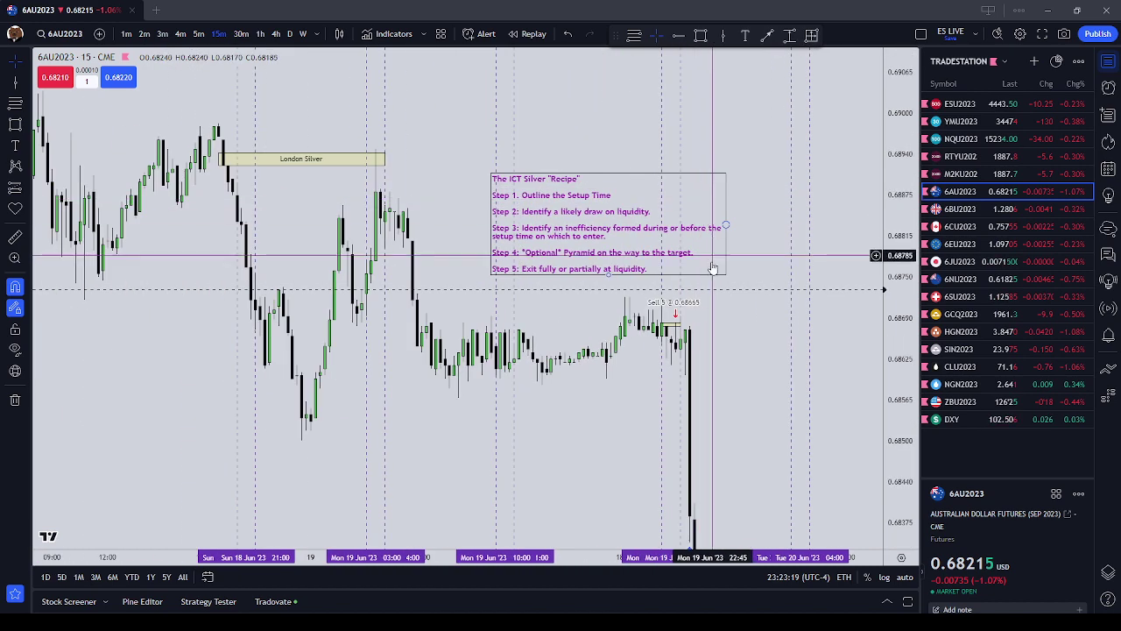
pyautogui.scroll(1, 766, 374)
pyautogui.hscroll(3, 666, 359)
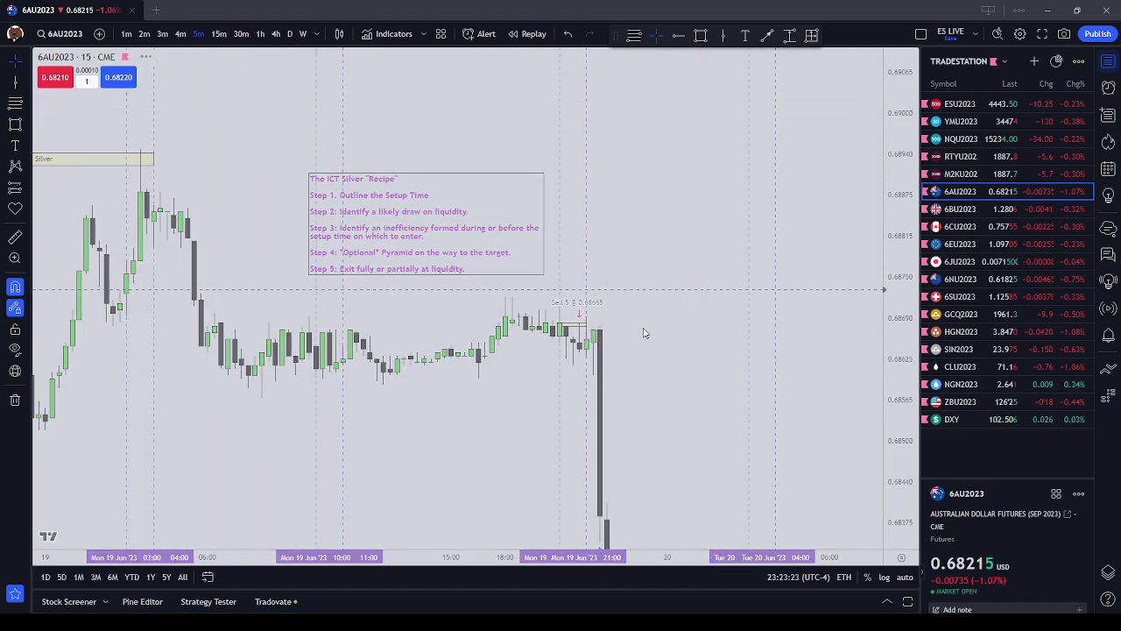
pyautogui.scroll(-3, 657, 333)
pyautogui.moveTo(255, 251); pyautogui.dragTo(497, 249)
pyautogui.scroll(-2, 672, 230)
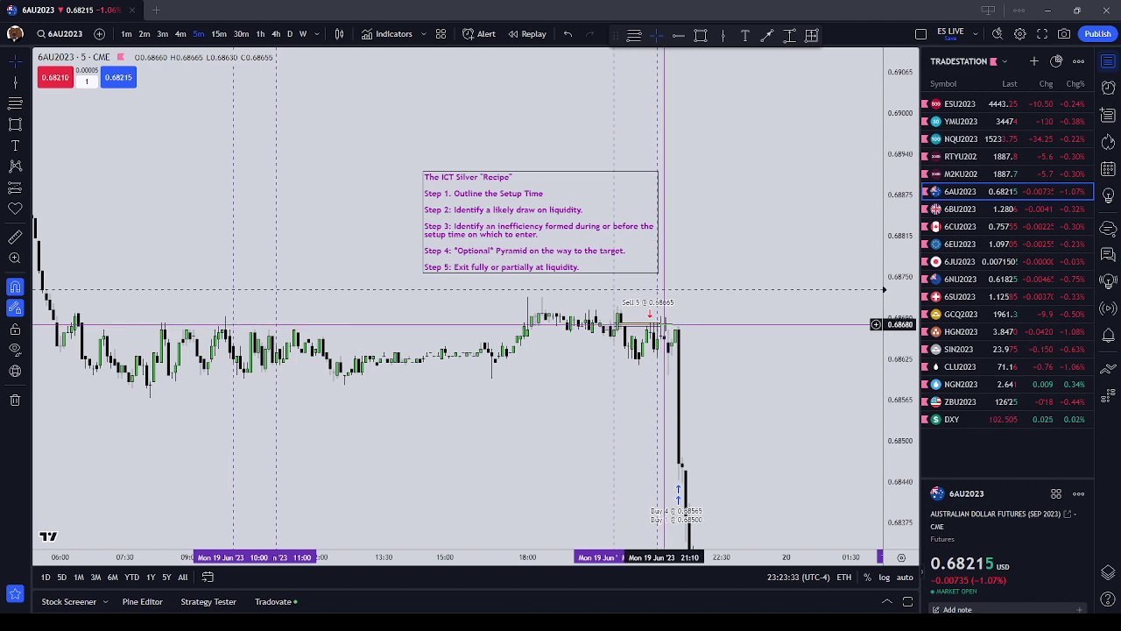
# Step: Nudge the recipe note to about 14:20 and 0.68915 above the evening candles and deselect it
pyautogui.scroll(2, 660, 324)
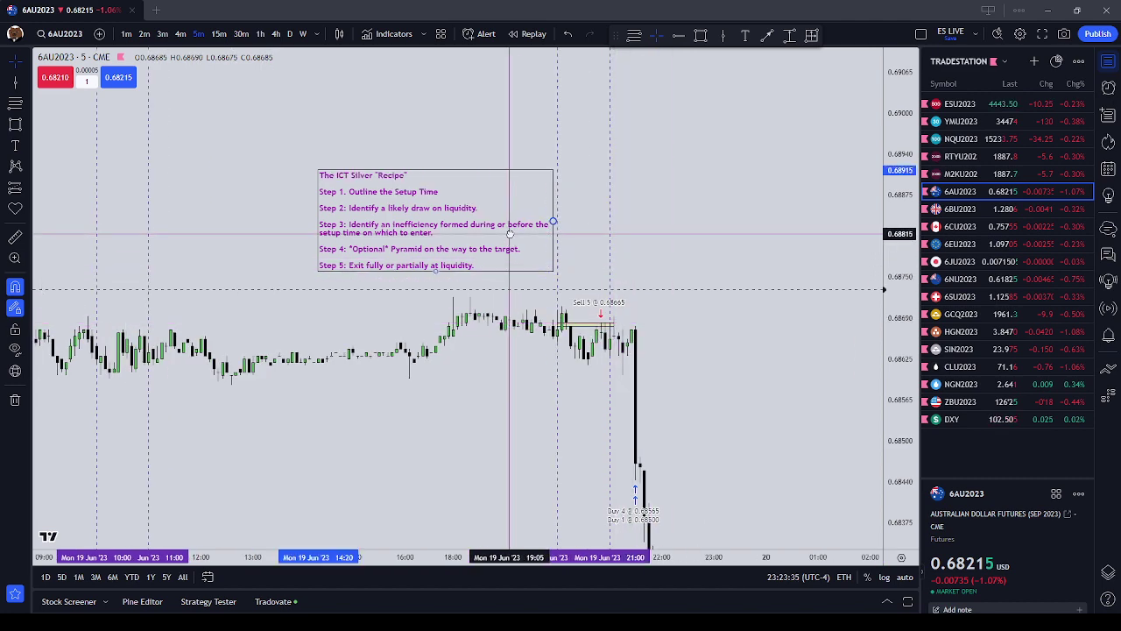
pyautogui.scroll(-2, 810, 325)
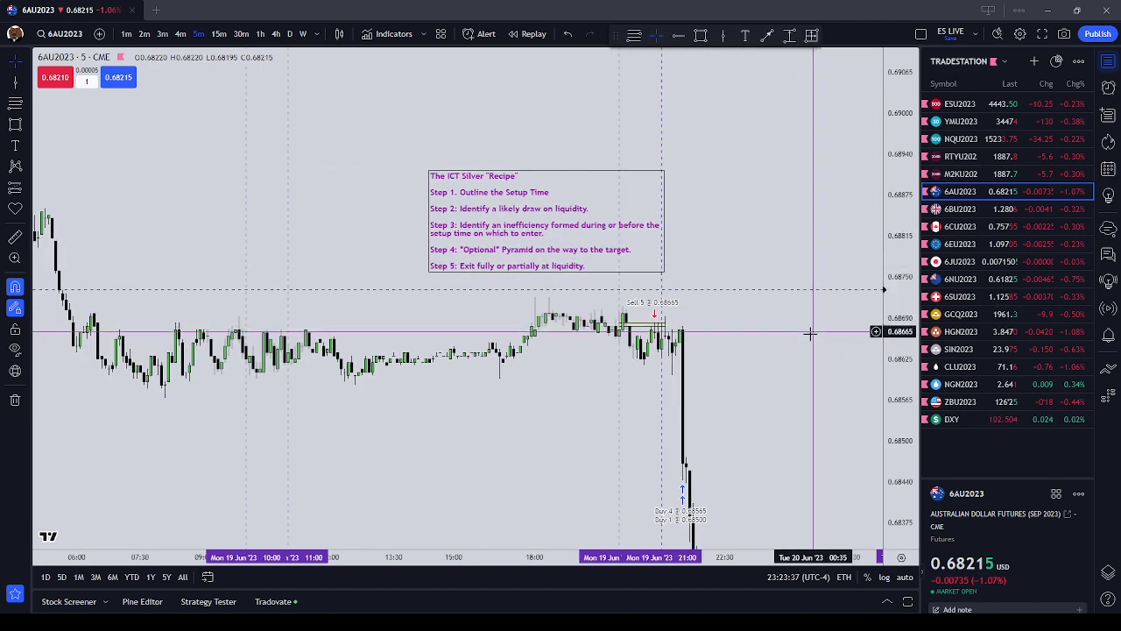
pyautogui.moveTo(780, 363); pyautogui.dragTo(769, 352)
pyautogui.moveTo(574, 238)
pyautogui.mouseDown()
pyautogui.moveTo(527, 237)
pyautogui.moveTo(566, 236)
pyautogui.mouseUp()
pyautogui.click(726, 224)
pyautogui.moveTo(893, 232); pyautogui.dragTo(893, 250)
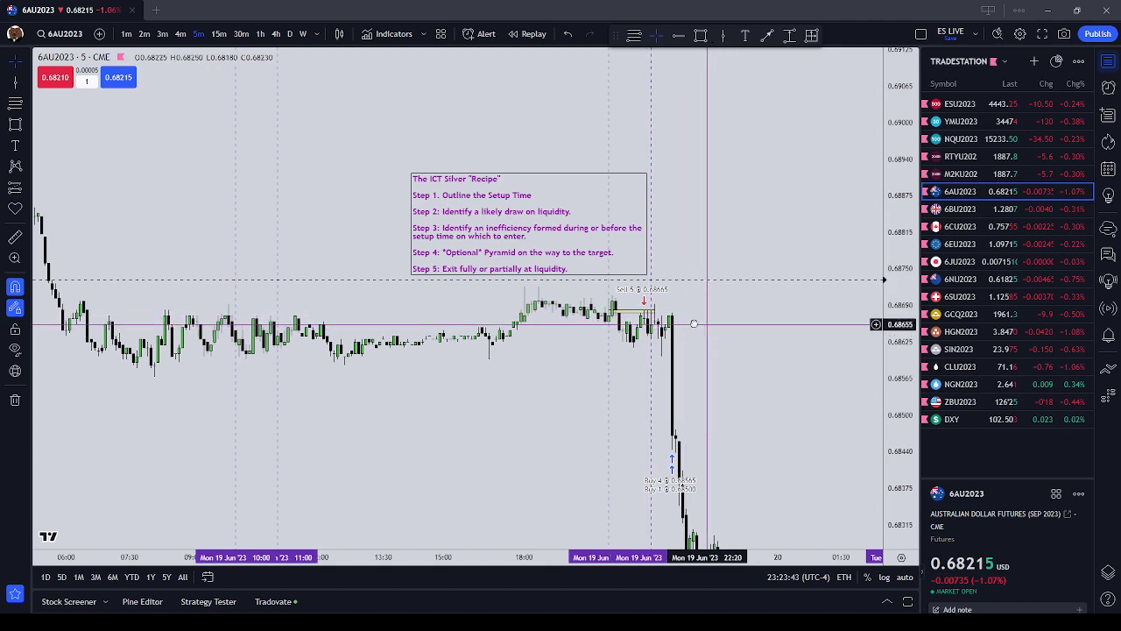
# Step: Shift the recipe note back to about 13:10 and 0.68930 on 19 June, clear of the sell execution
pyautogui.moveTo(703, 321); pyautogui.dragTo(660, 321)
pyautogui.moveTo(504, 226)
pyautogui.mouseDown()
pyautogui.moveTo(533, 226)
pyautogui.moveTo(507, 230)
pyautogui.mouseUp()
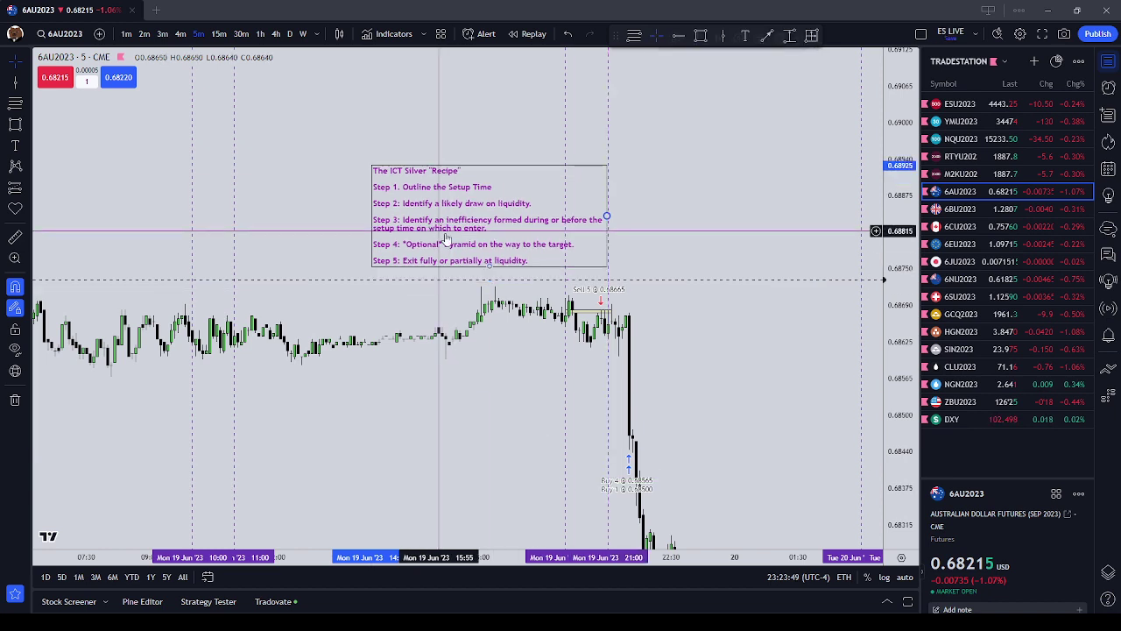
pyautogui.moveTo(510, 236); pyautogui.dragTo(460, 213)
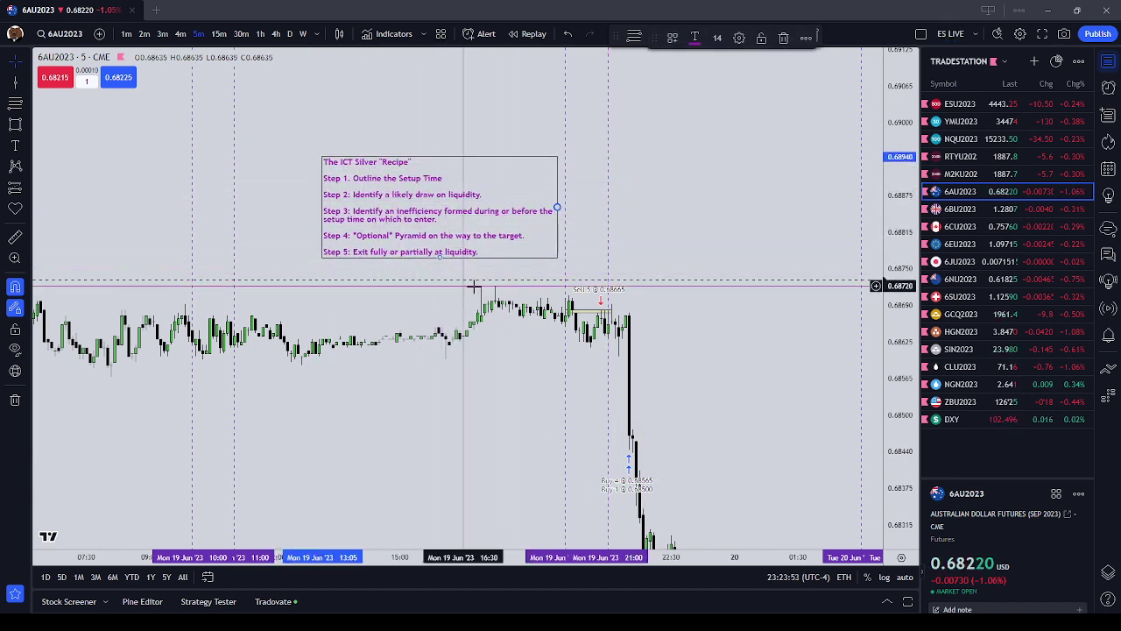
pyautogui.scroll(-3, 668, 226)
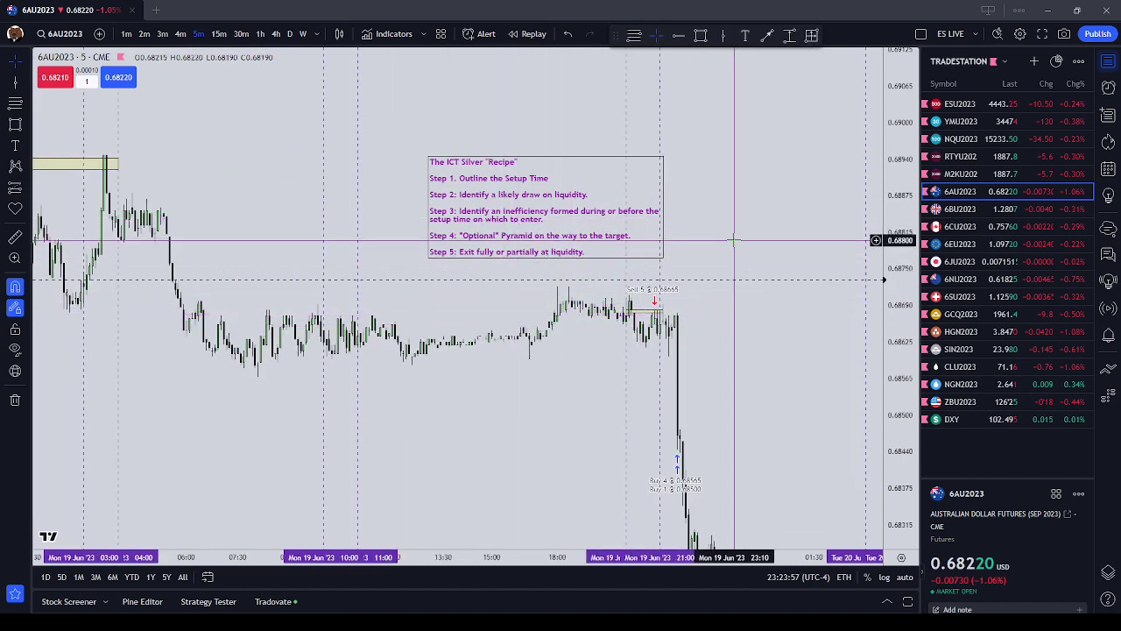
pyautogui.moveTo(651, 236); pyautogui.dragTo(618, 245)
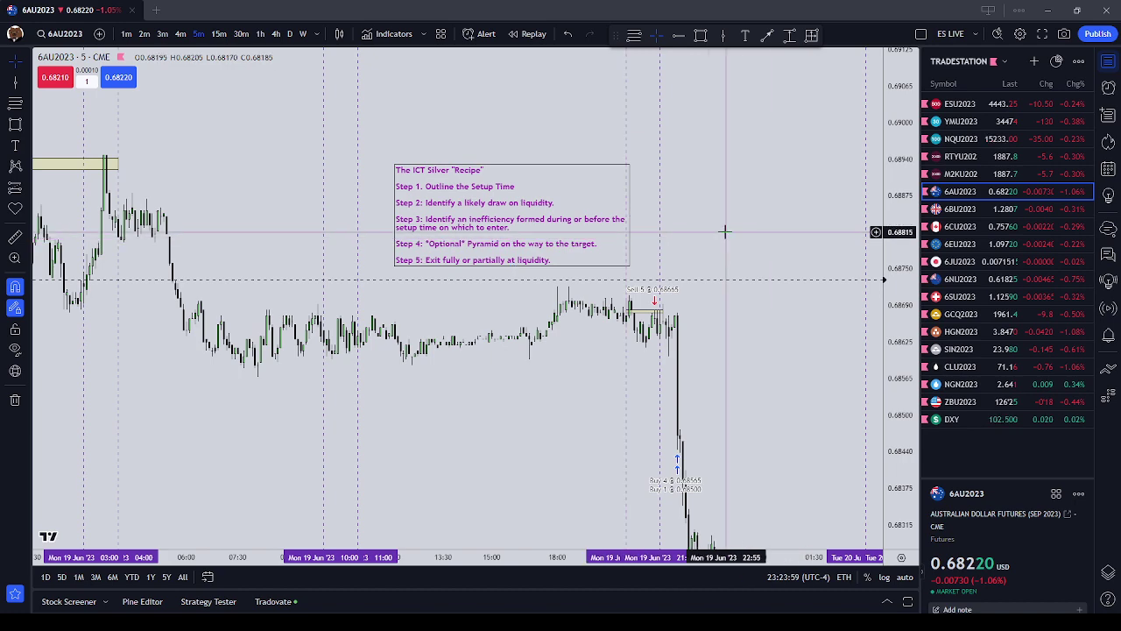
pyautogui.scroll(2, 720, 250)
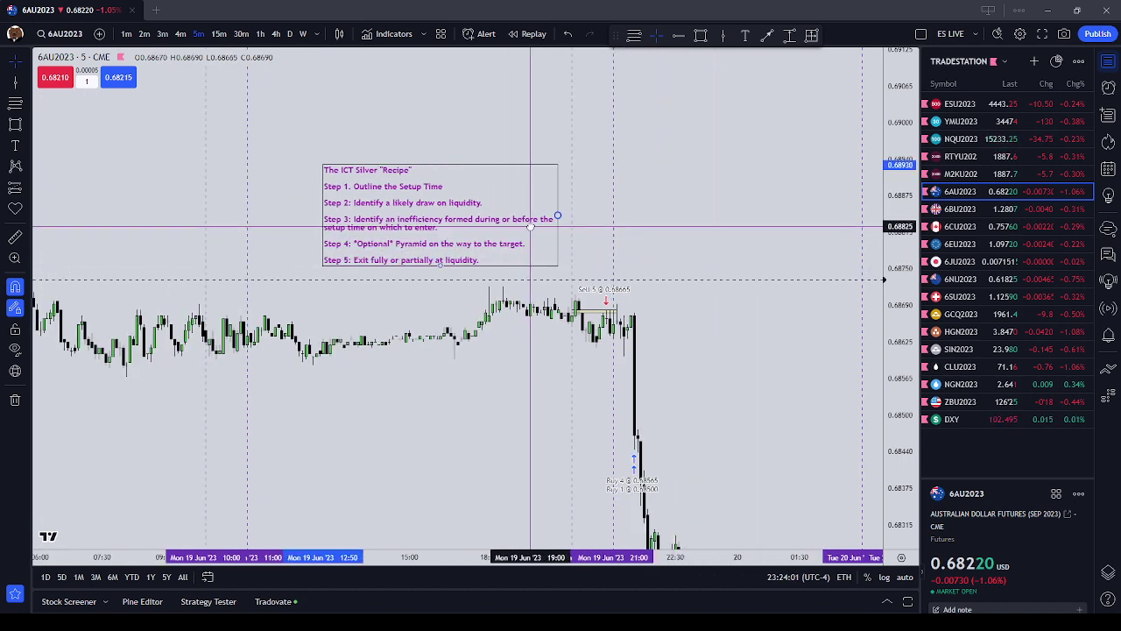
pyautogui.scroll(-1, 570, 287)
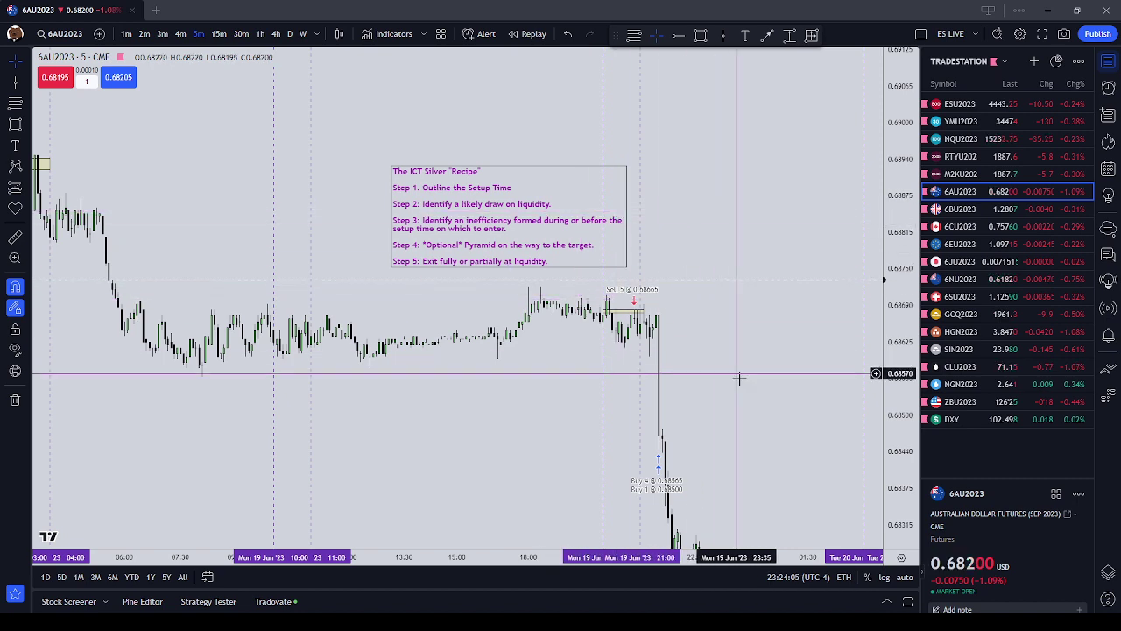
pyautogui.moveTo(746, 406); pyautogui.dragTo(725, 414)
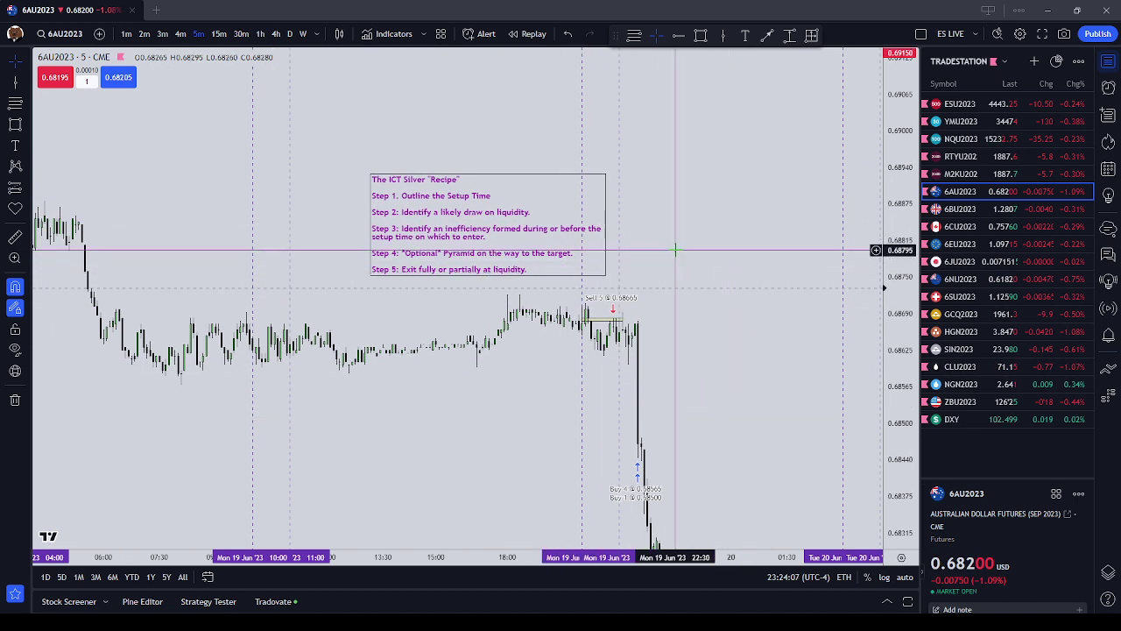
# Step: Narrow the recipe note so Step 3 wraps after "during or", and raise it to about 13:05 and 0.68940
pyautogui.moveTo(605, 224); pyautogui.dragTo(494, 231)
pyautogui.click(725, 221)
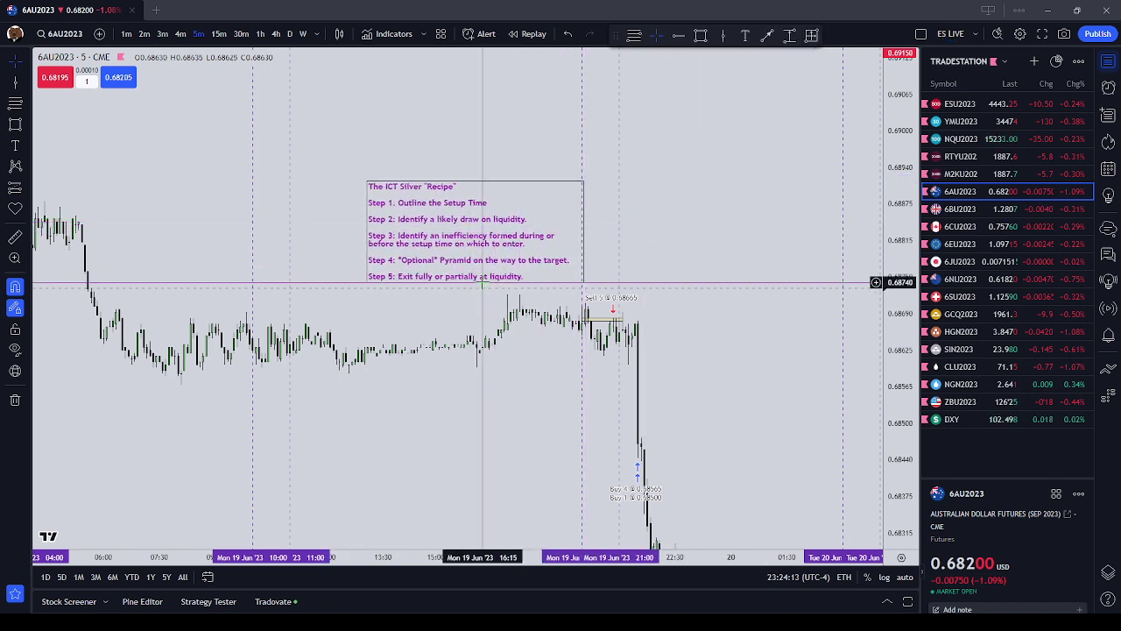
pyautogui.moveTo(477, 280); pyautogui.dragTo(477, 265)
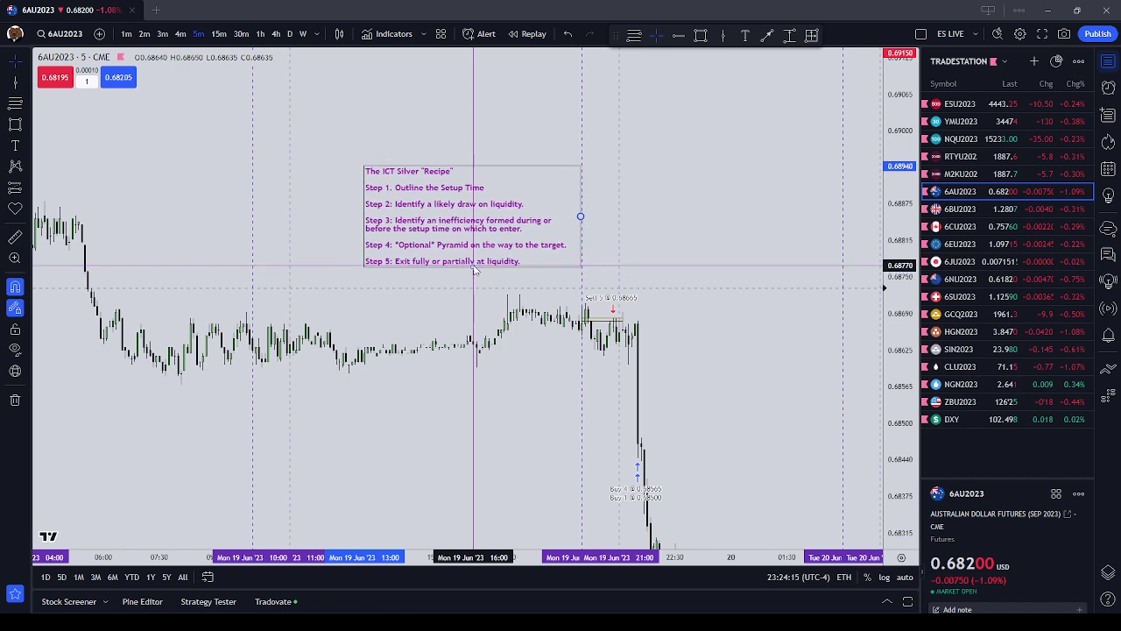
pyautogui.click(683, 219)
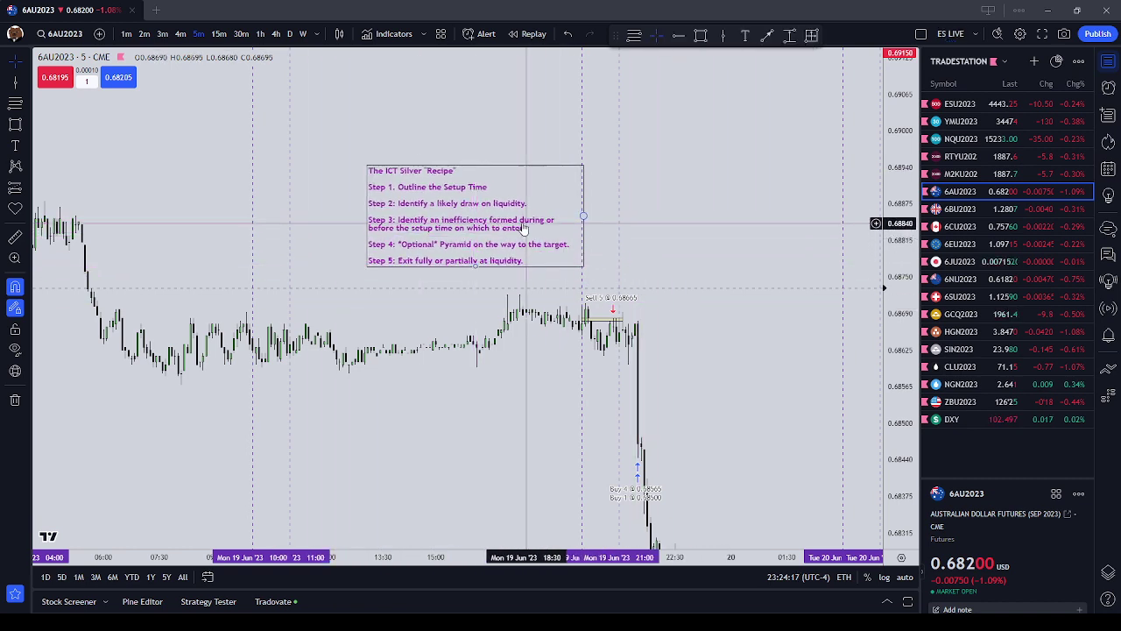
# Step: Shift the narrowed recipe note to about 12:10 and 0.68915 above the midday candles
pyautogui.moveTo(581, 216); pyautogui.dragTo(582, 210)
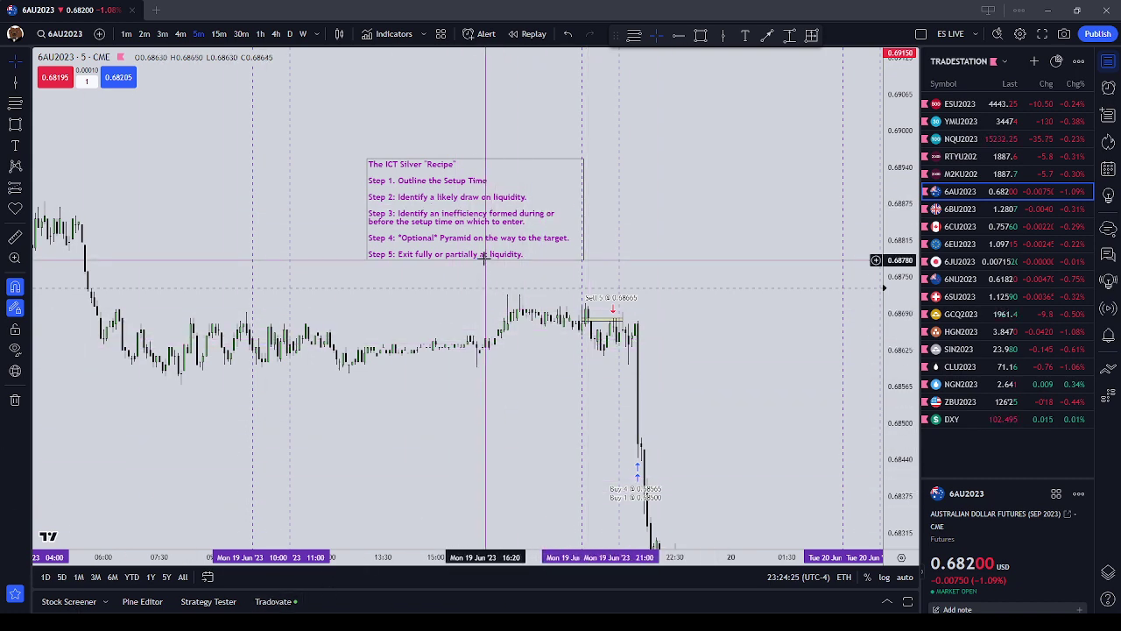
pyautogui.moveTo(468, 248); pyautogui.dragTo(465, 256)
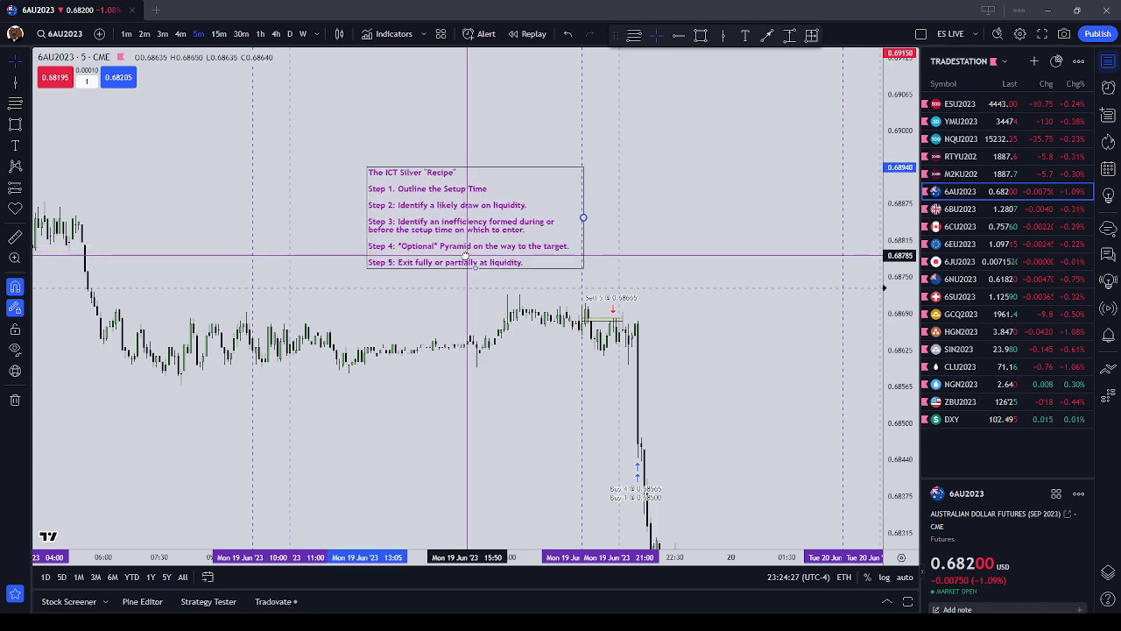
pyautogui.scroll(-2, 473, 256)
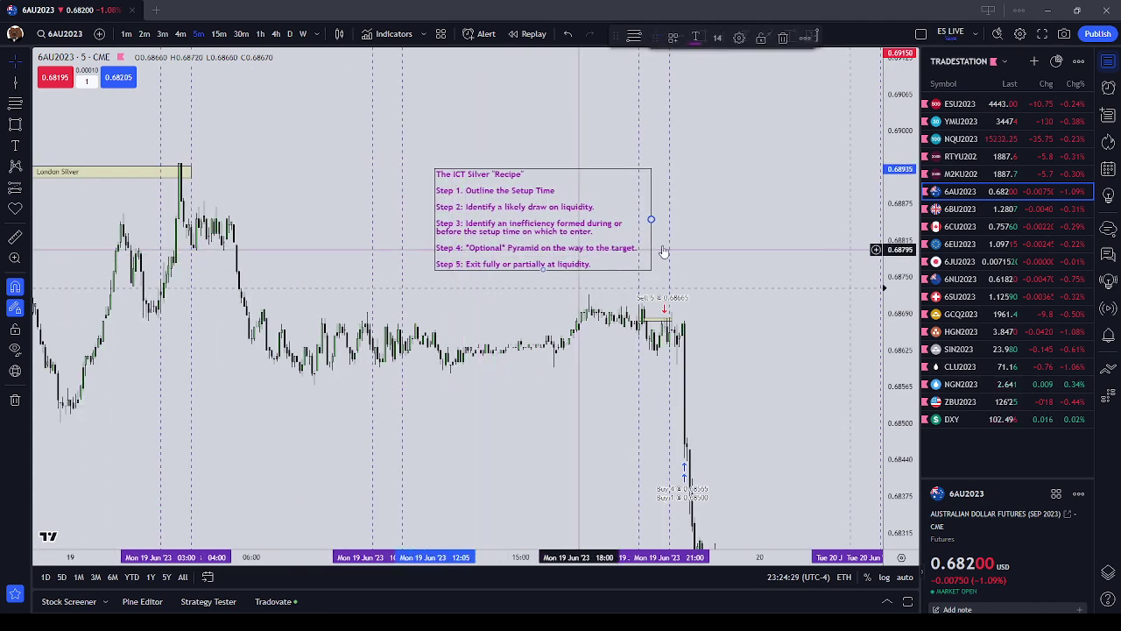
pyautogui.click(664, 252)
pyautogui.scroll(2, 703, 252)
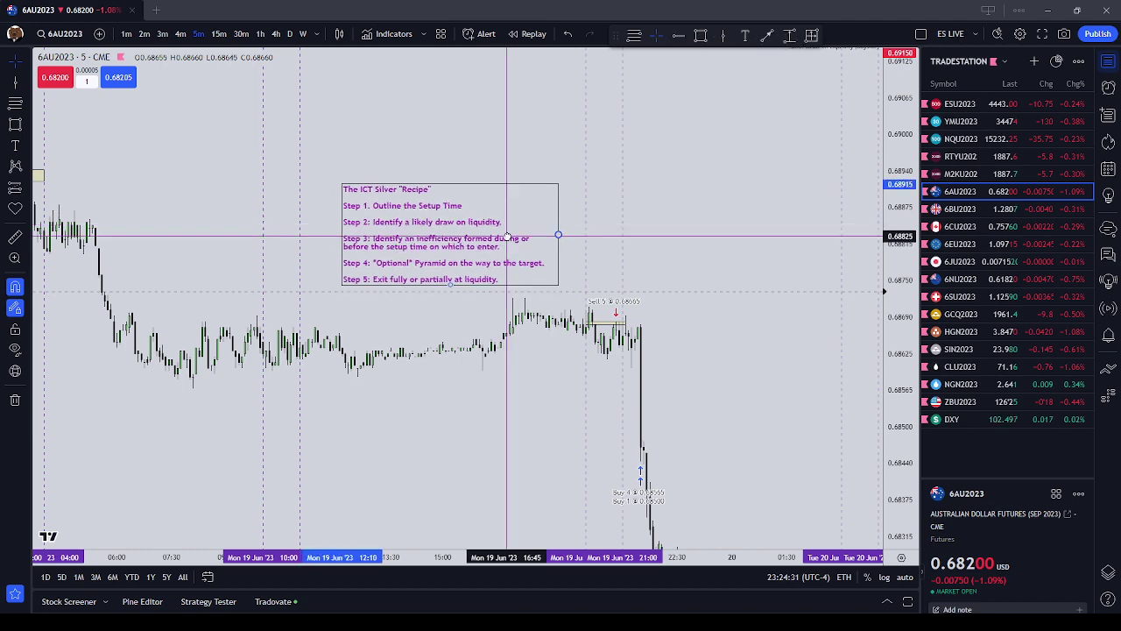
# Step: Reposition the recipe note to about 13:55 and 0.68920, between the candles and the buyside draw on liquidity line
pyautogui.moveTo(505, 226); pyautogui.dragTo(544, 245)
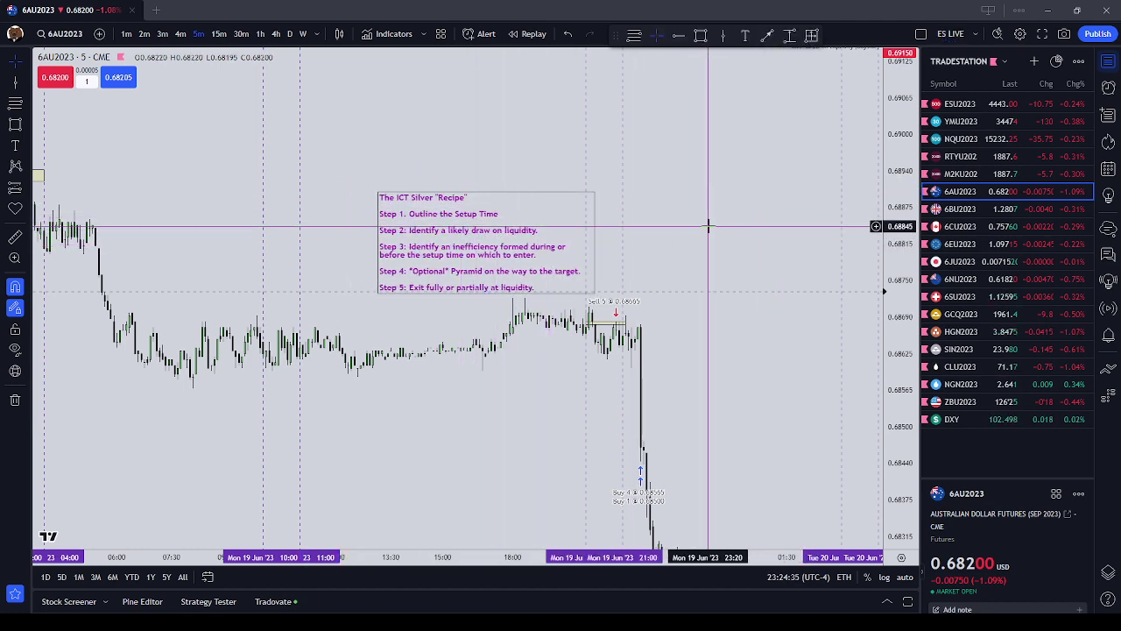
pyautogui.scroll(1, 701, 238)
pyautogui.moveTo(653, 246); pyautogui.dragTo(749, 279)
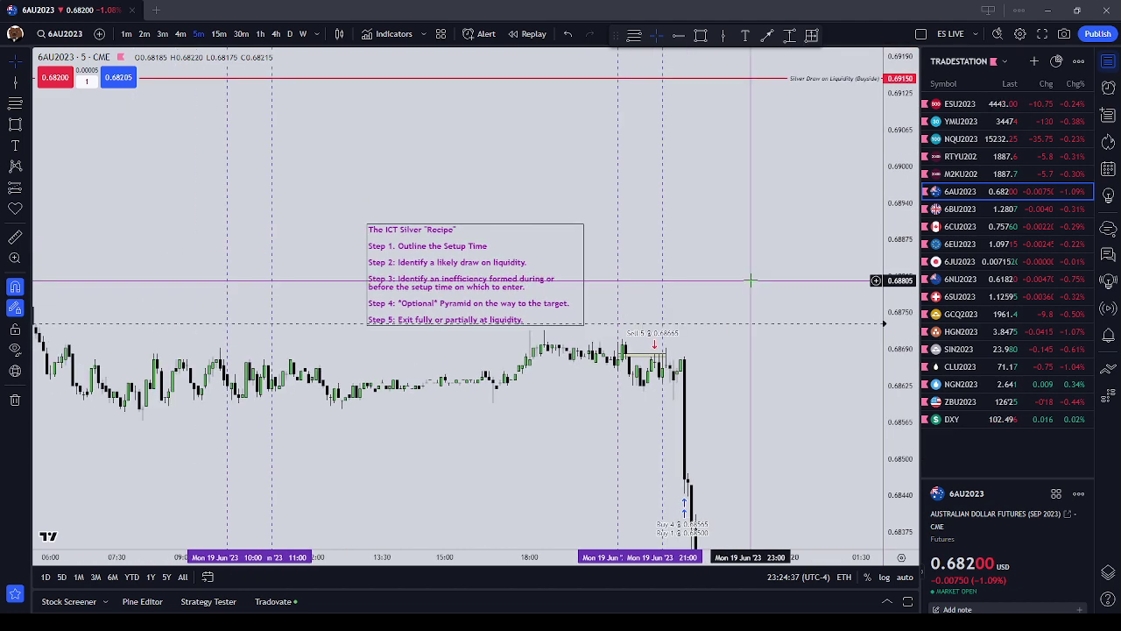
pyautogui.moveTo(468, 273); pyautogui.dragTo(503, 264)
pyautogui.moveTo(722, 262); pyautogui.dragTo(688, 260)
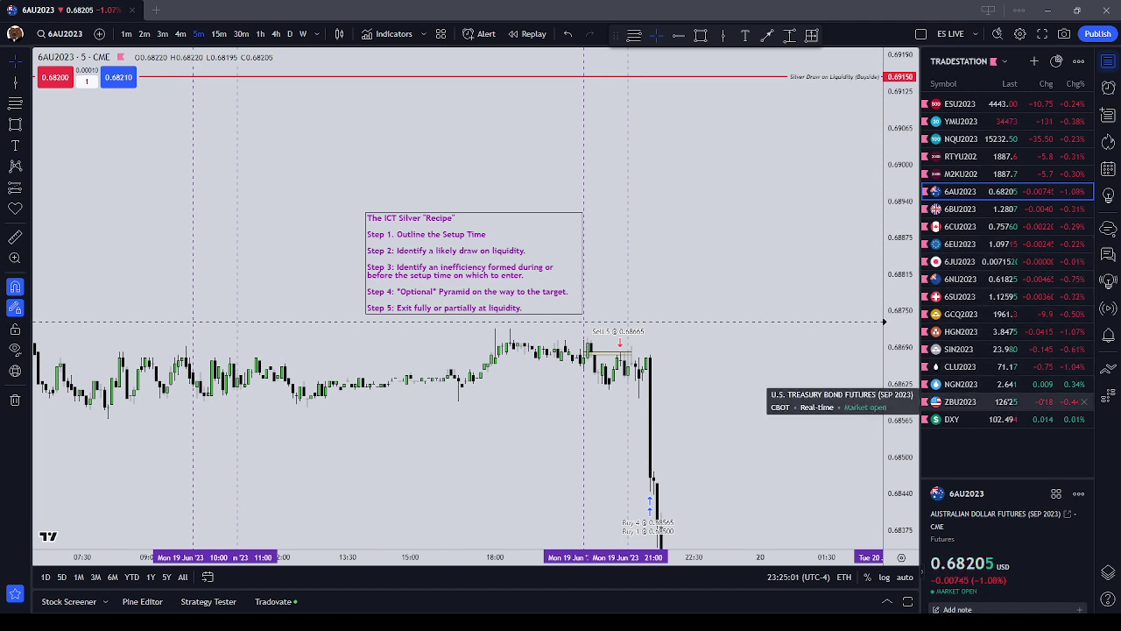
# Step: Open the ZBU2023 chart at the 1-hour interval and focus on the 19 June low
pyautogui.click(964, 401)
pyautogui.click(258, 34)
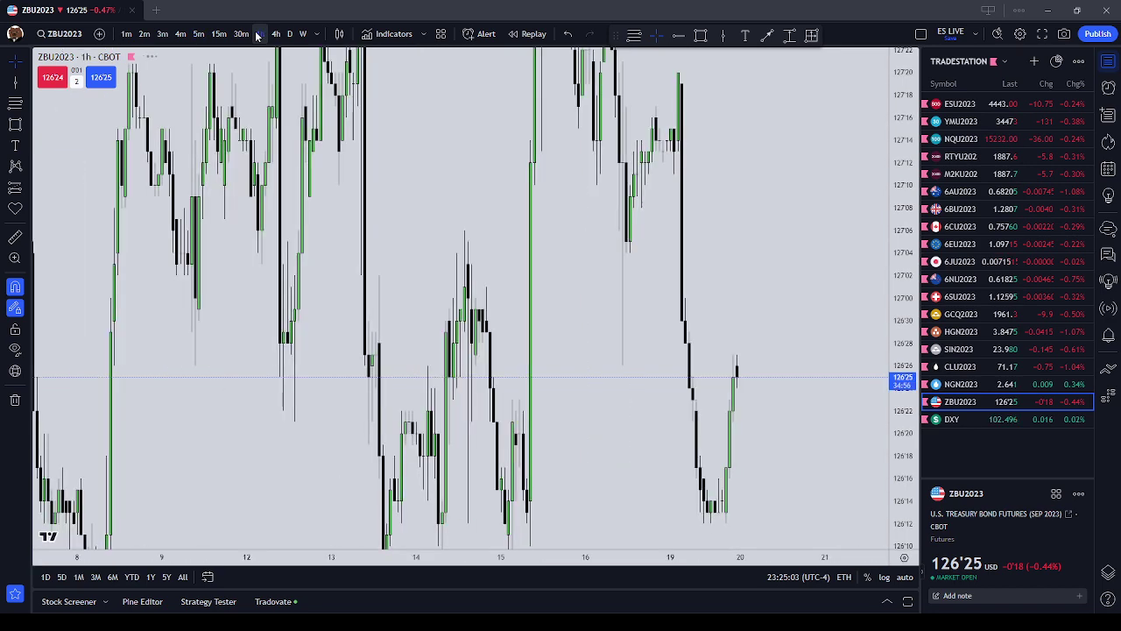
pyautogui.moveTo(770, 491); pyautogui.dragTo(721, 466)
pyautogui.moveTo(723, 505); pyautogui.dragTo(689, 470)
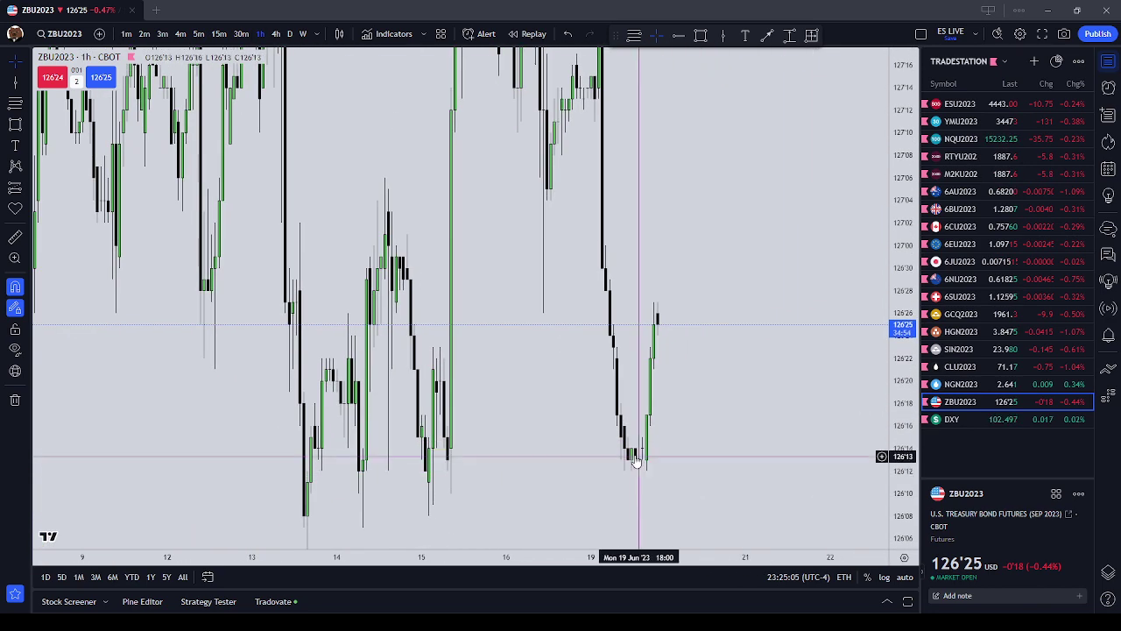